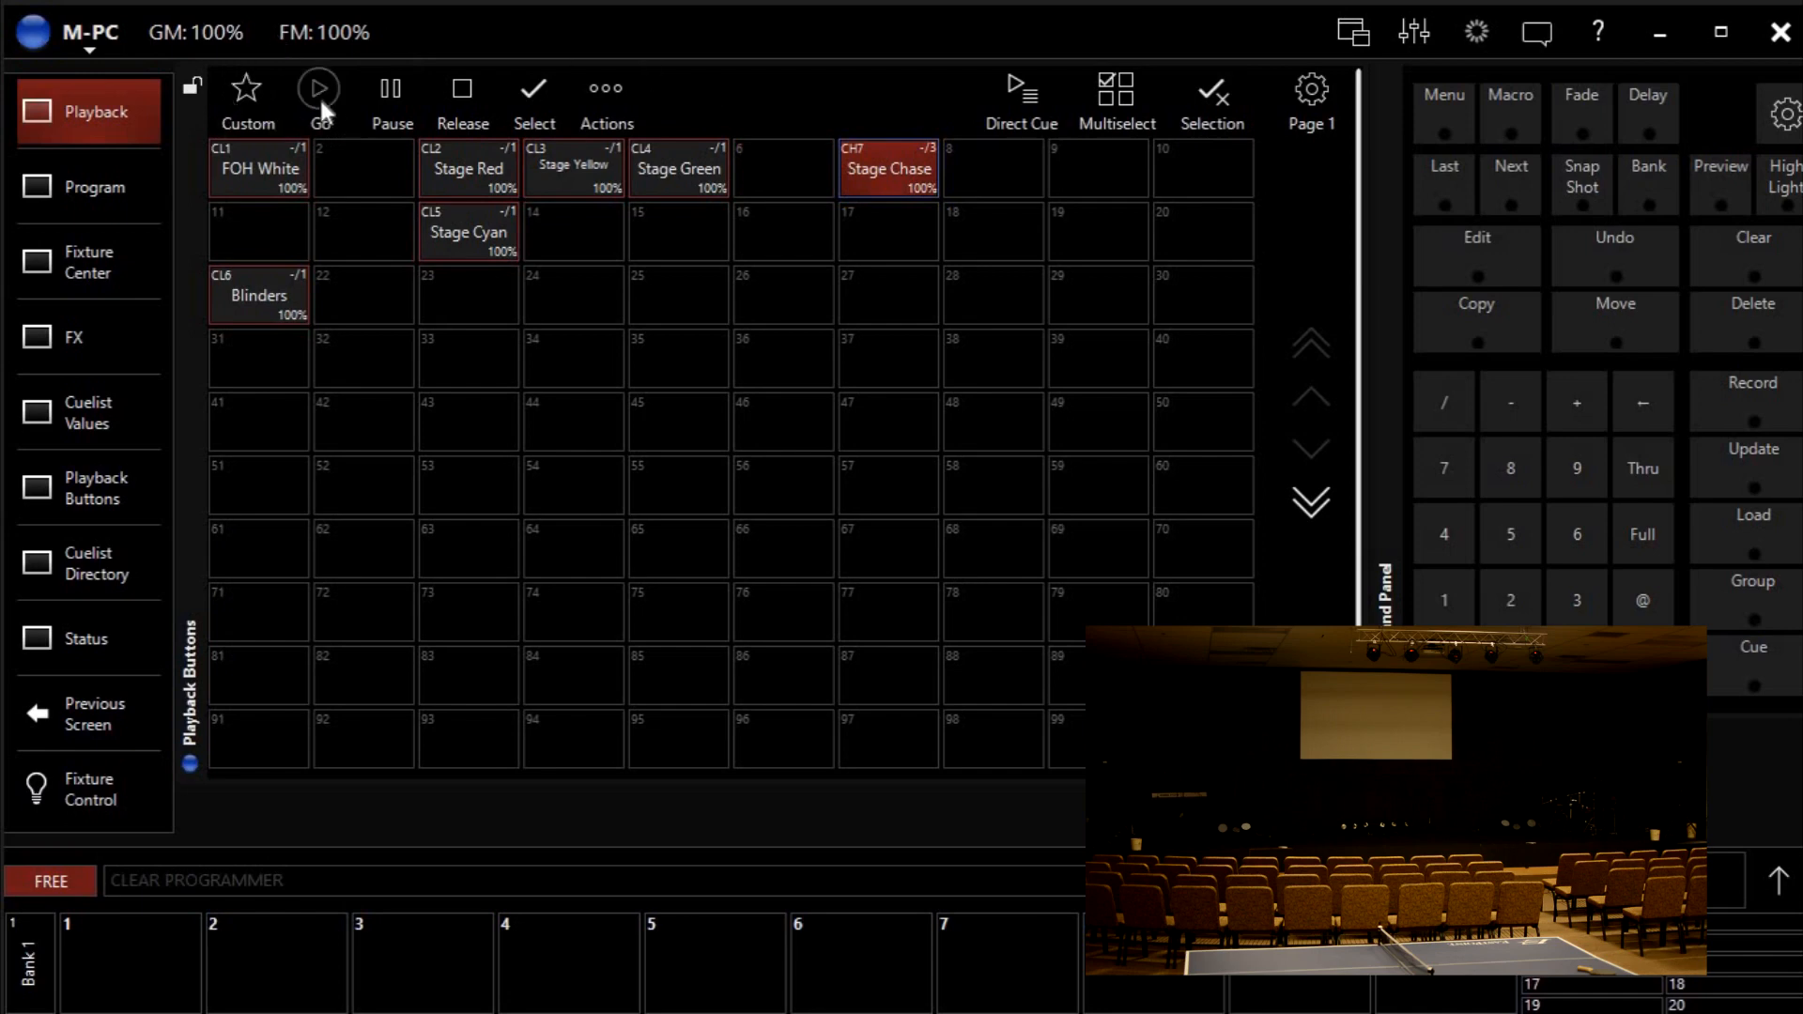
# Open the options for the FOH White cuelist and shorten its release time.
pyautogui.click(268, 169)
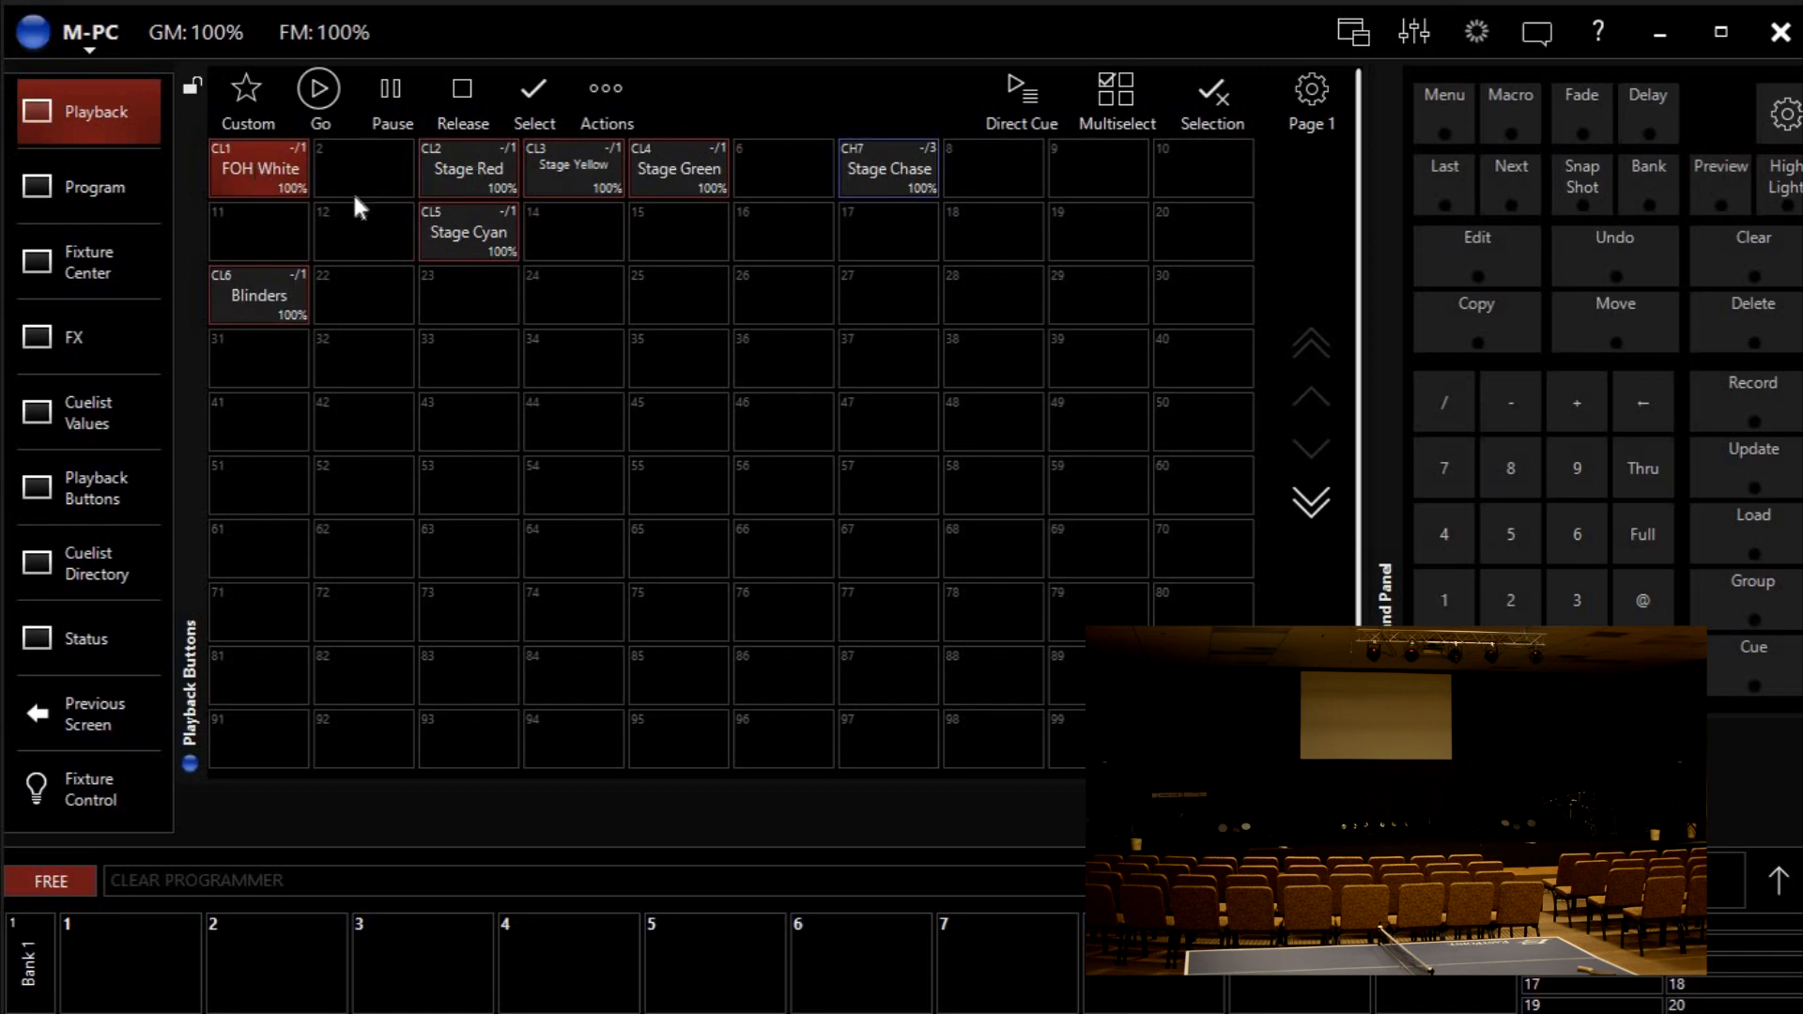
pyautogui.rightClick(256, 167)
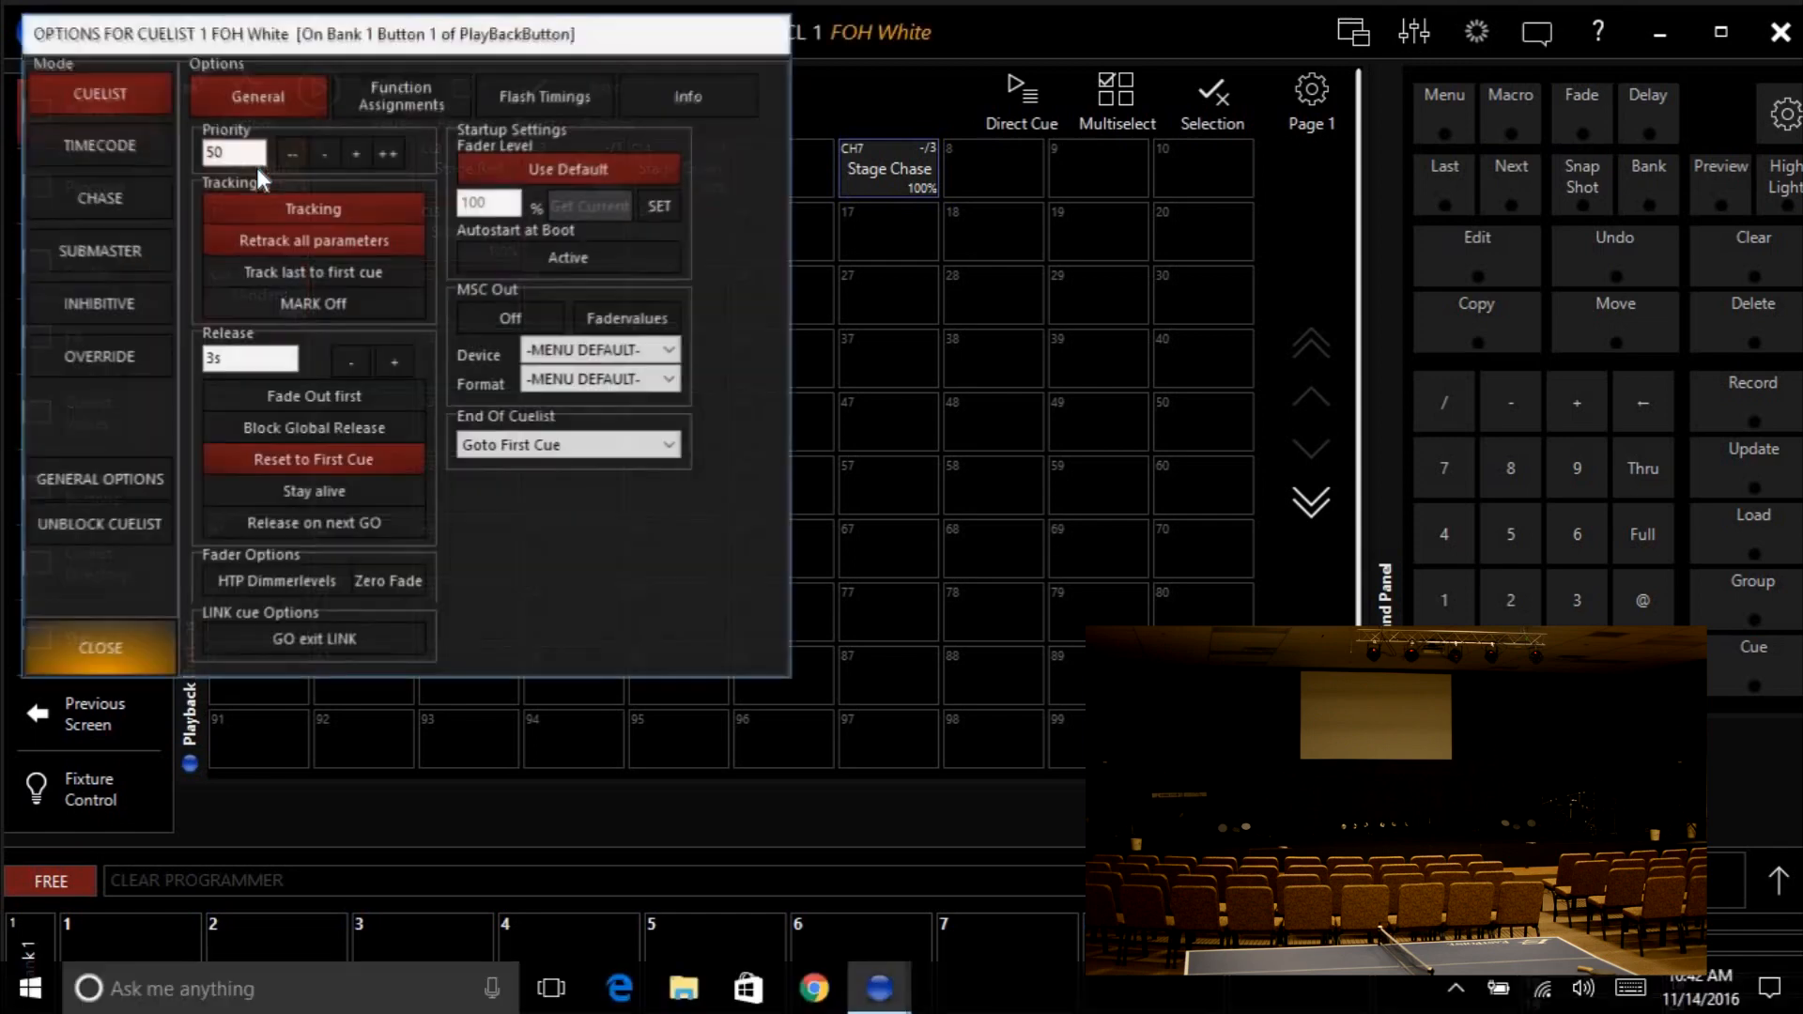
pyautogui.moveTo(361, 35); pyautogui.dragTo(611, 150)
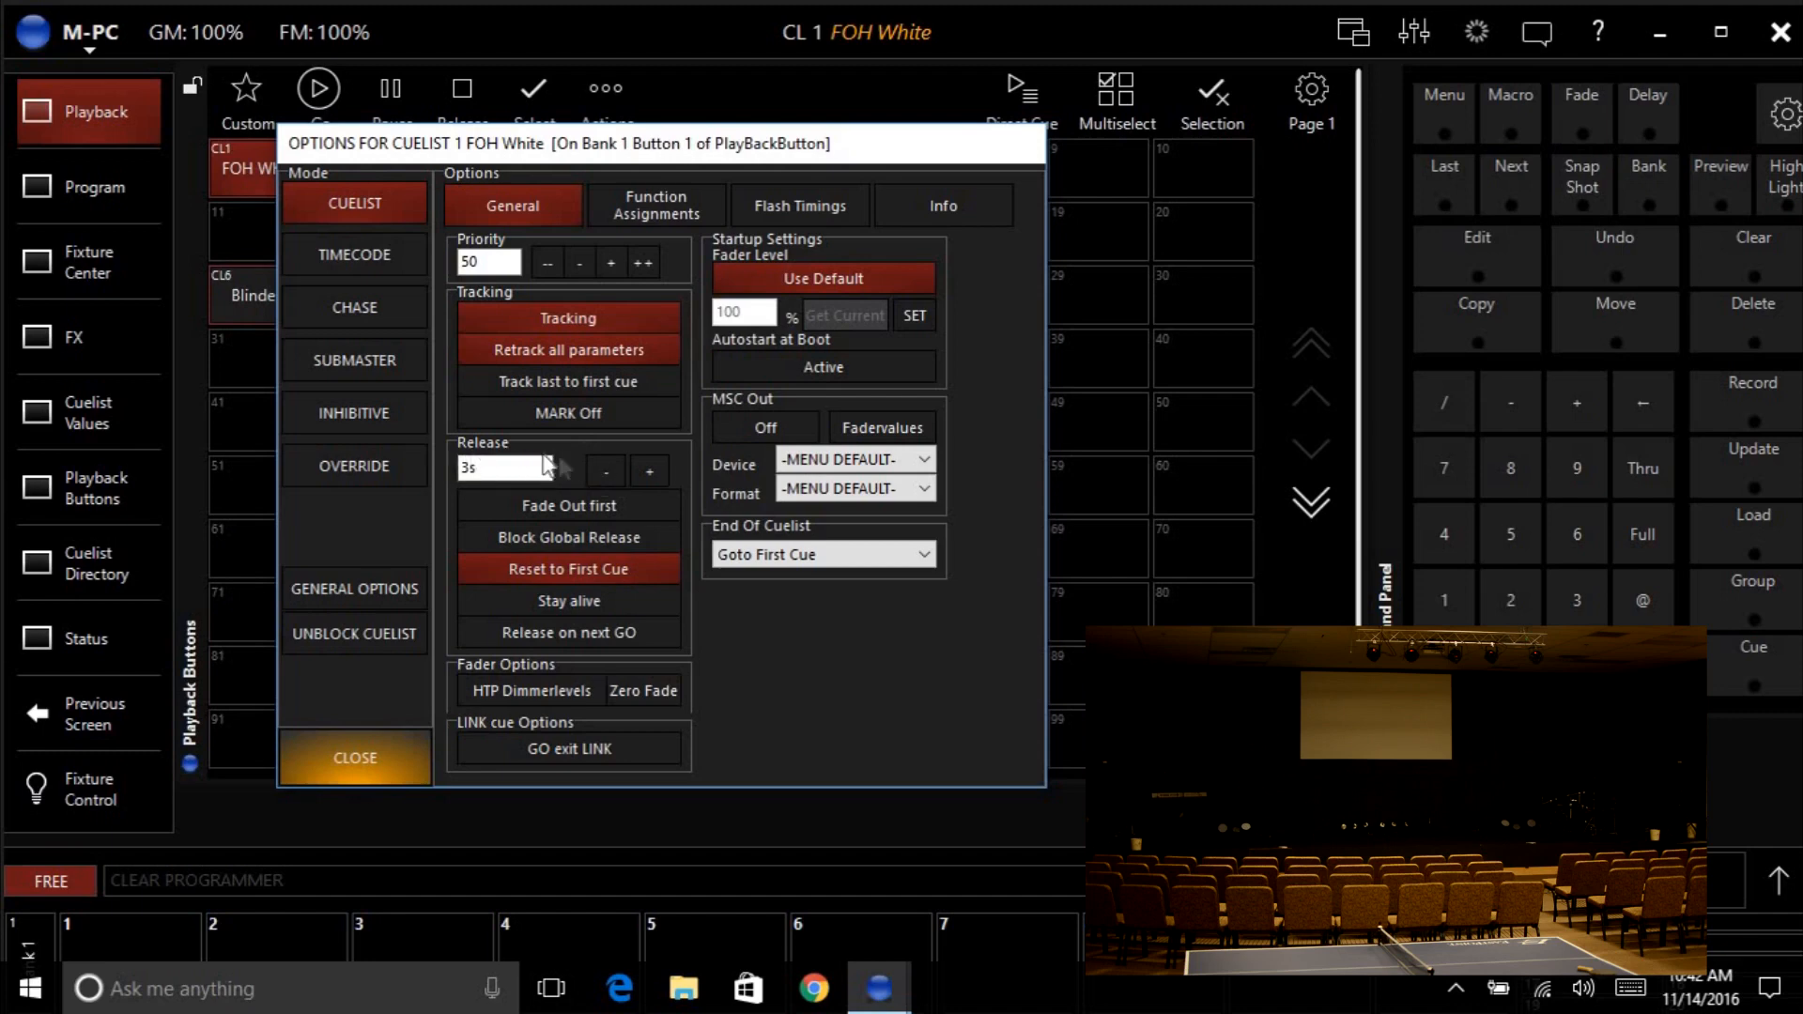
pyautogui.click(604, 471)
pyautogui.moveTo(601, 467); pyautogui.dragTo(601, 468)
# Set the FOH White button's Down Action to TOGGLE and close the cuelist options.
pyautogui.click(637, 212)
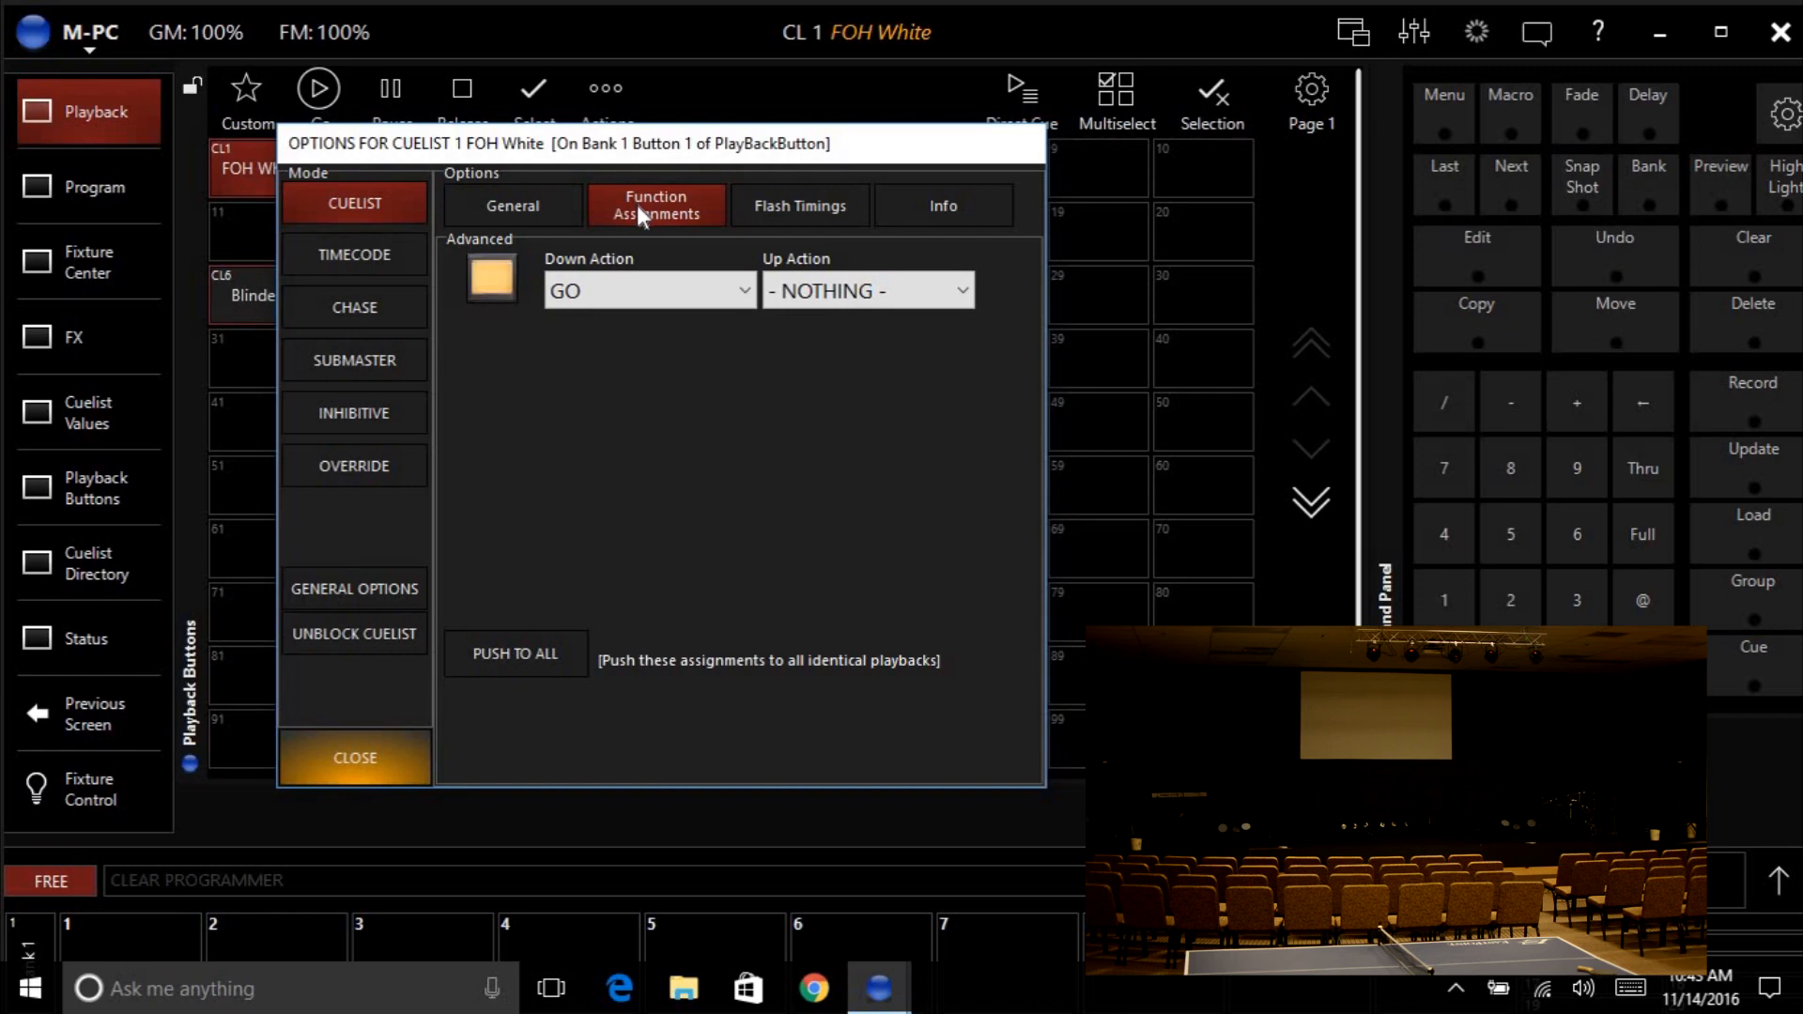
pyautogui.click(666, 290)
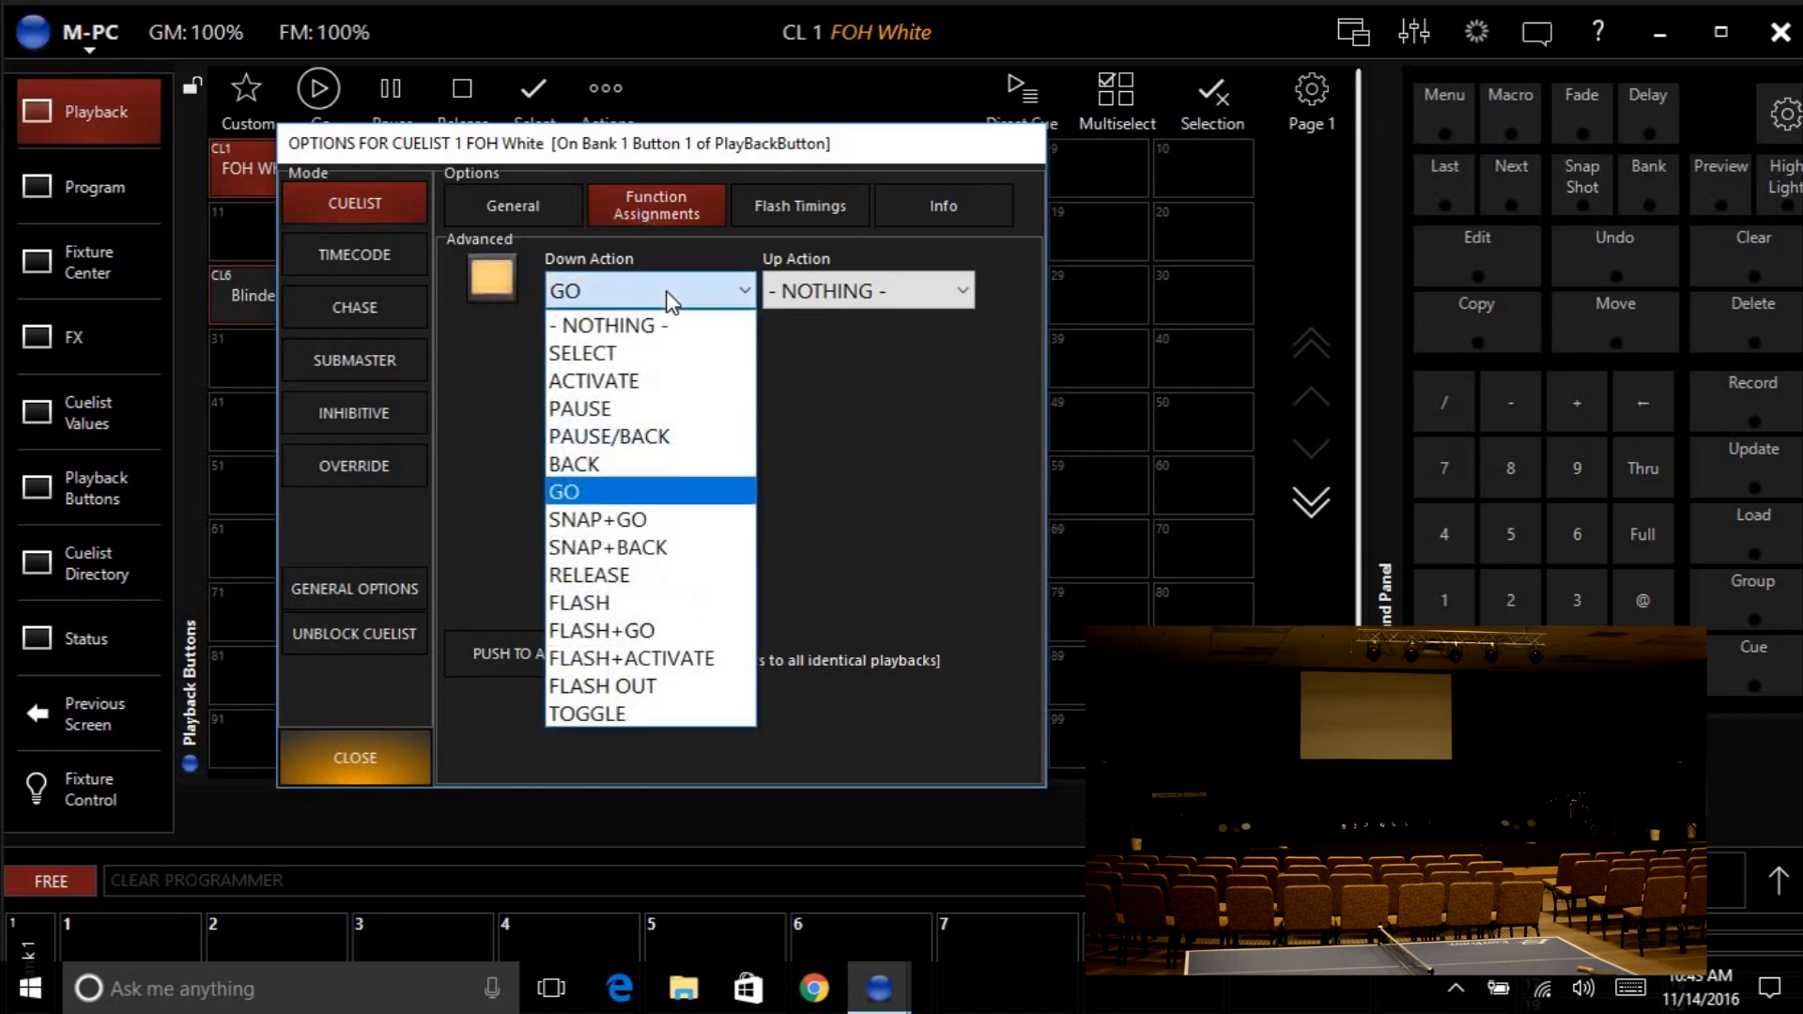
pyautogui.click(634, 711)
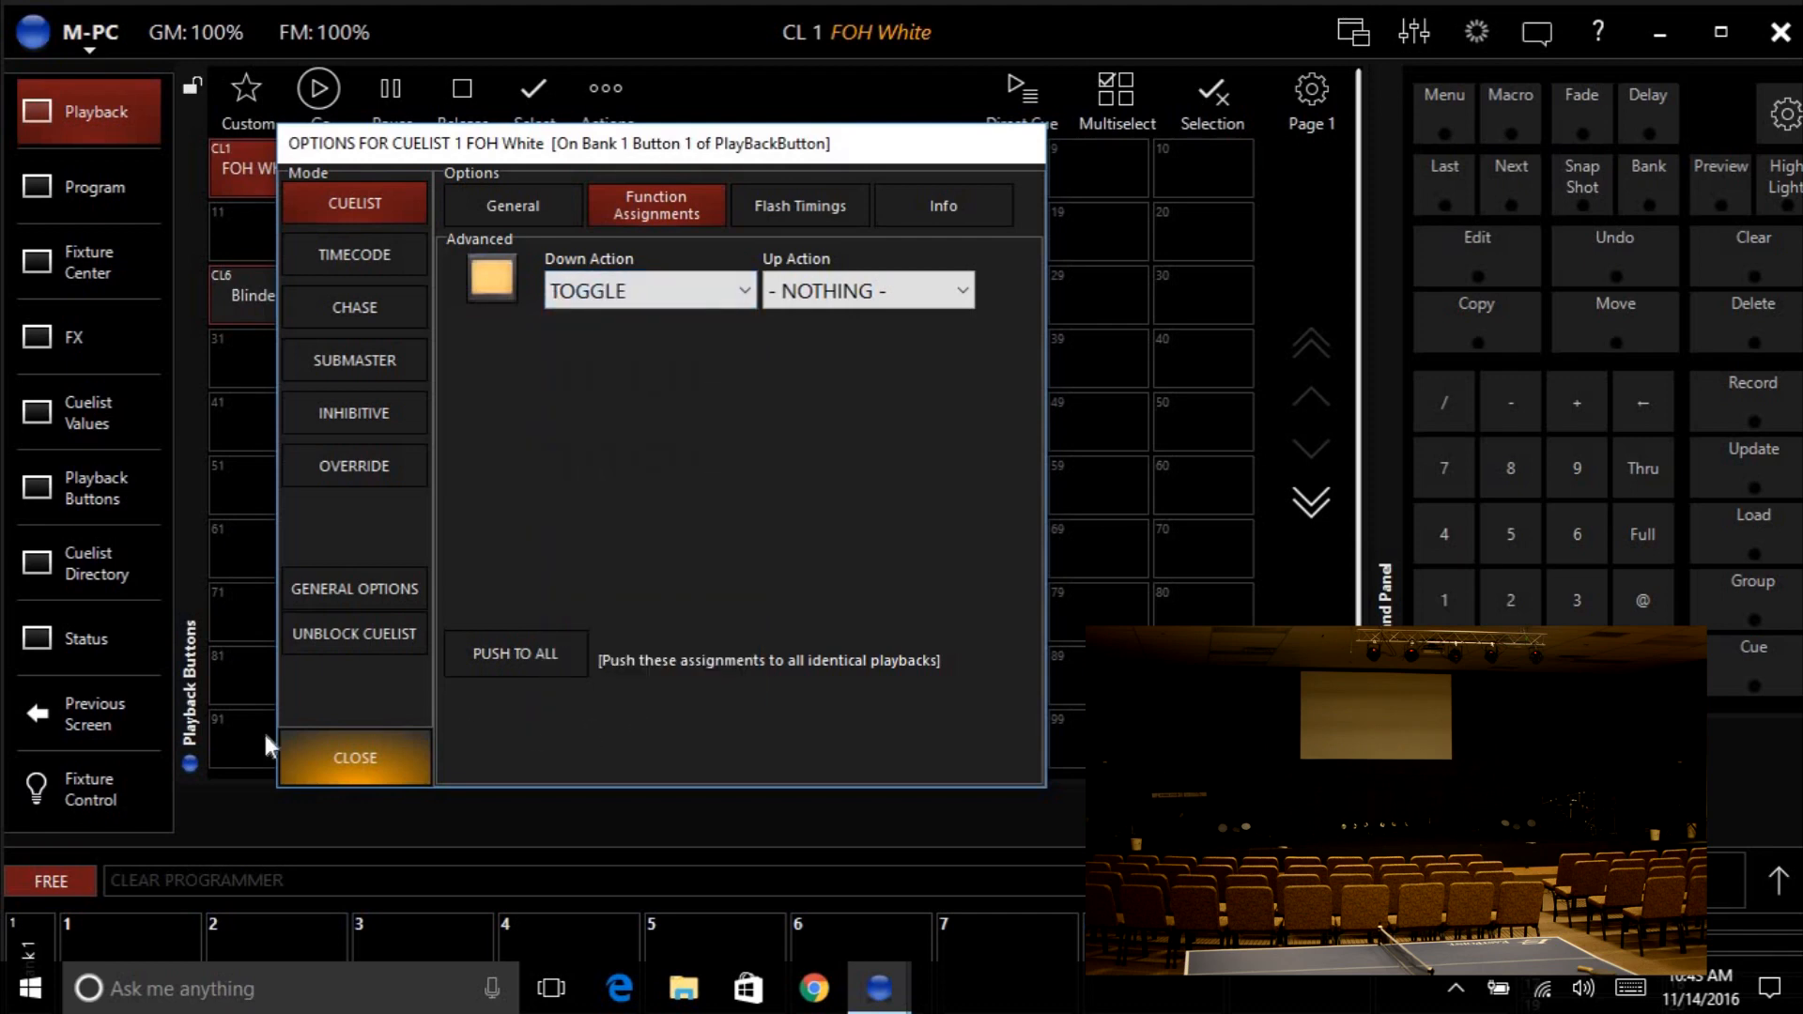
pyautogui.click(336, 760)
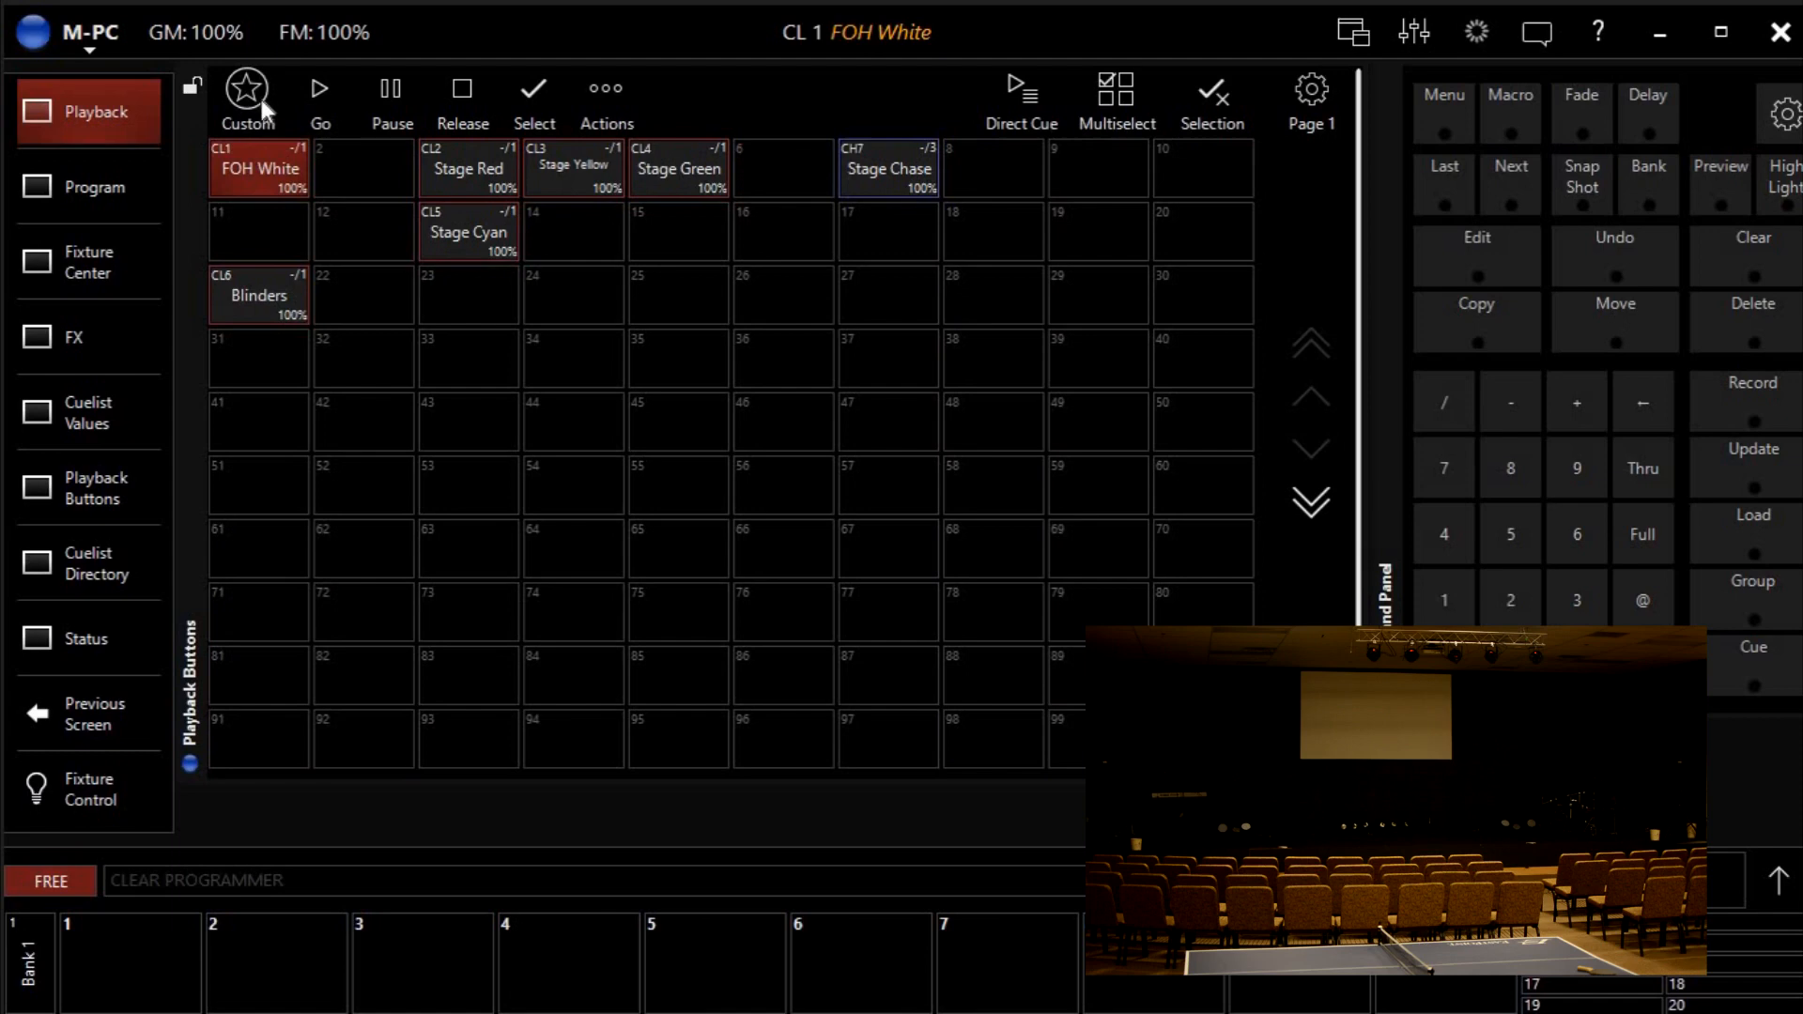
# Test the FOH White playback button by toggling the cuelist on and off several times.
pyautogui.click(262, 165)
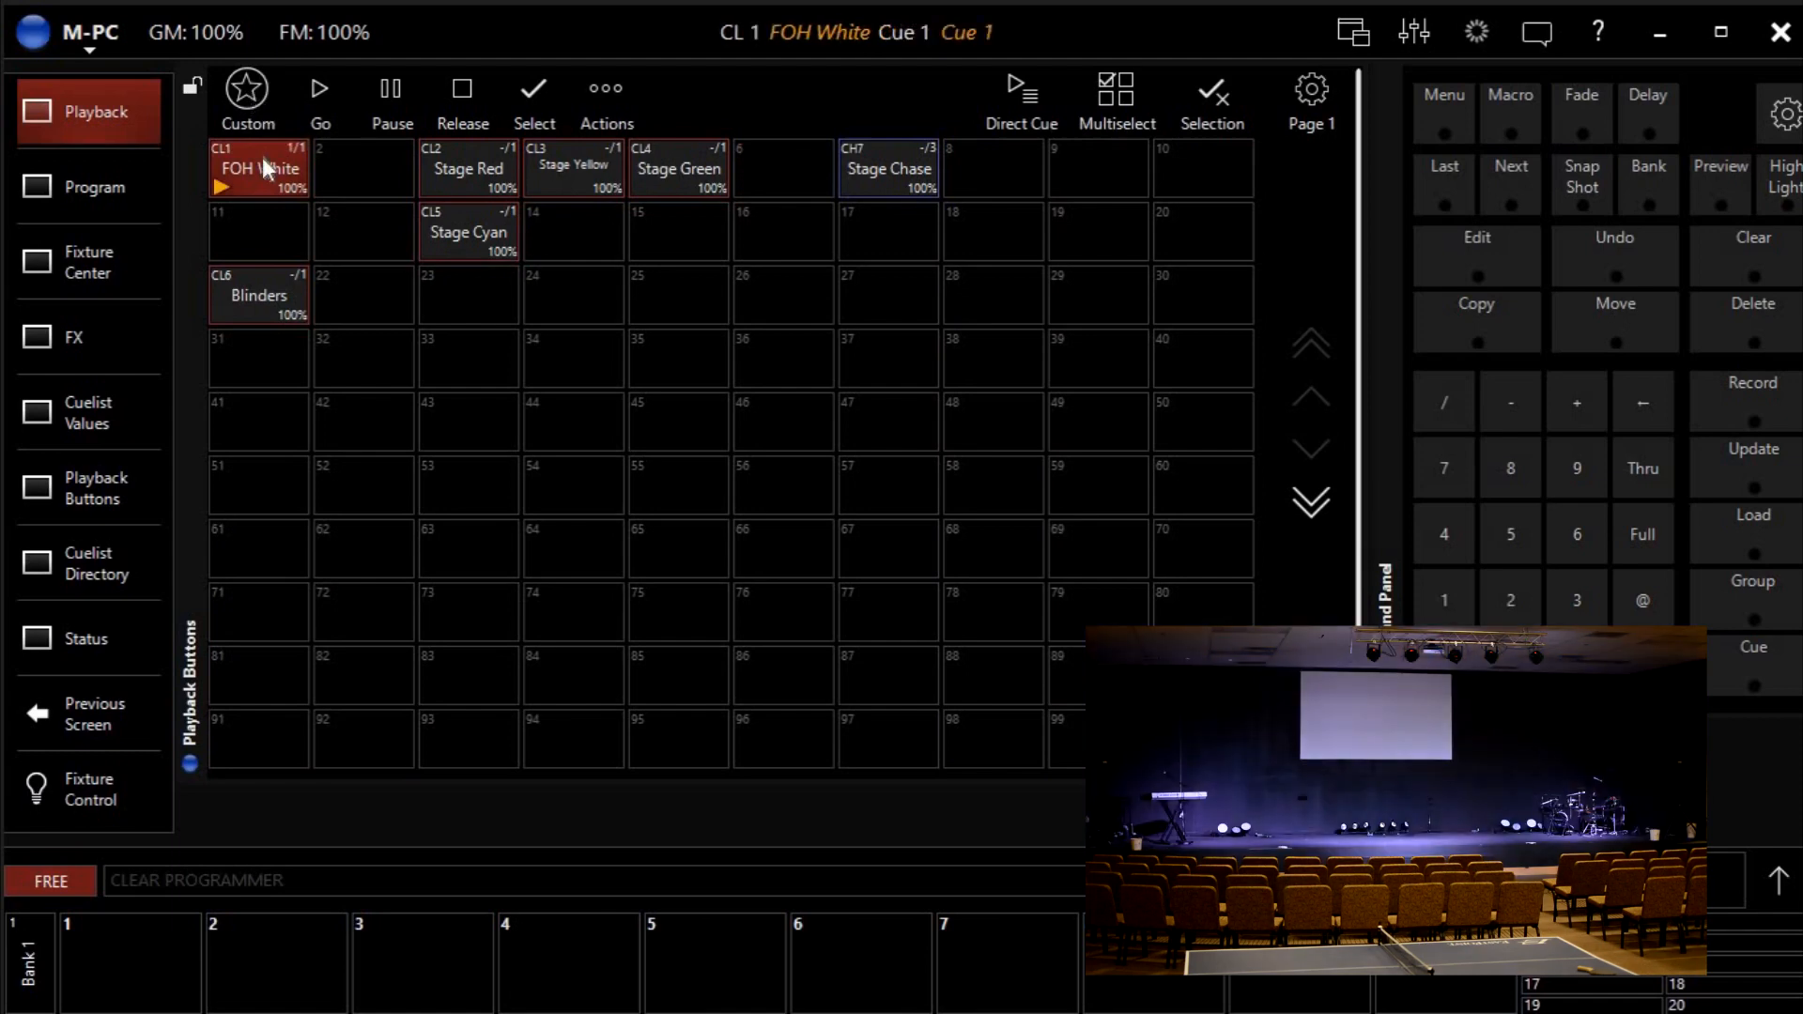
pyautogui.click(262, 156)
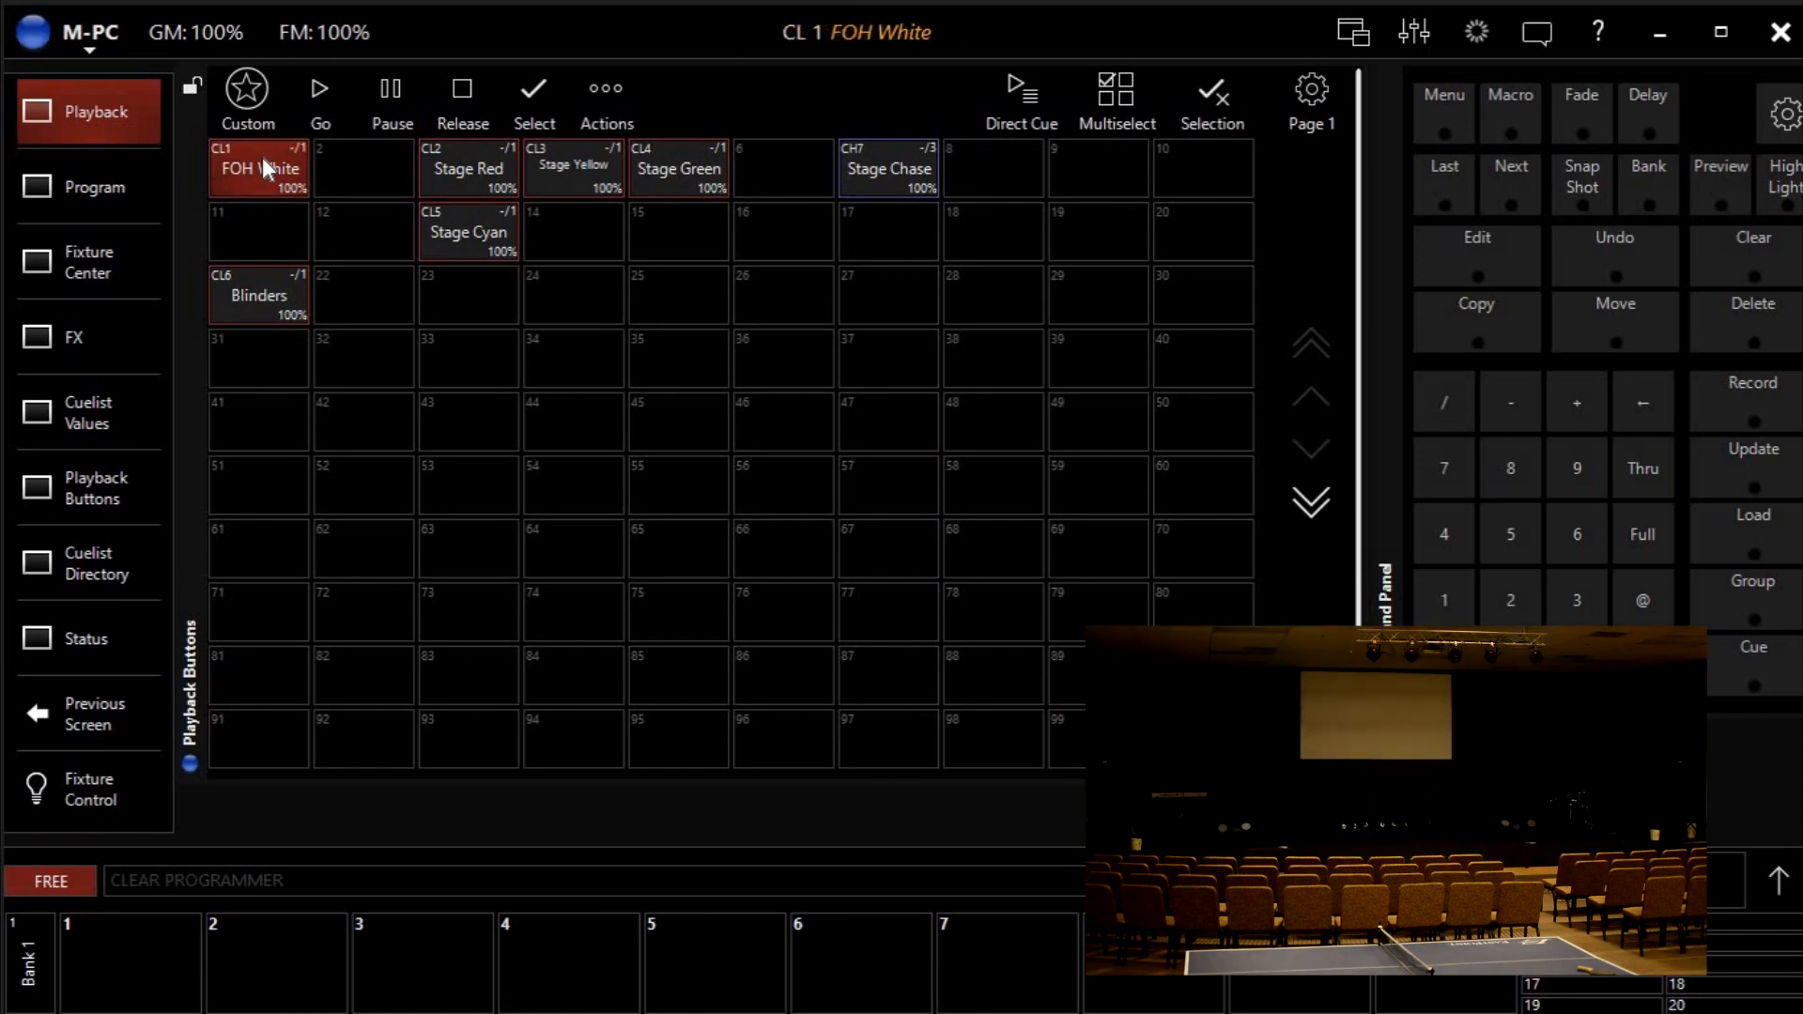
pyautogui.click(262, 156)
pyautogui.click(262, 156)
pyautogui.click(262, 156)
pyautogui.click(262, 156)
# Open the options for the Stage Red cuelist and reduce its release time.
pyautogui.rightClick(454, 161)
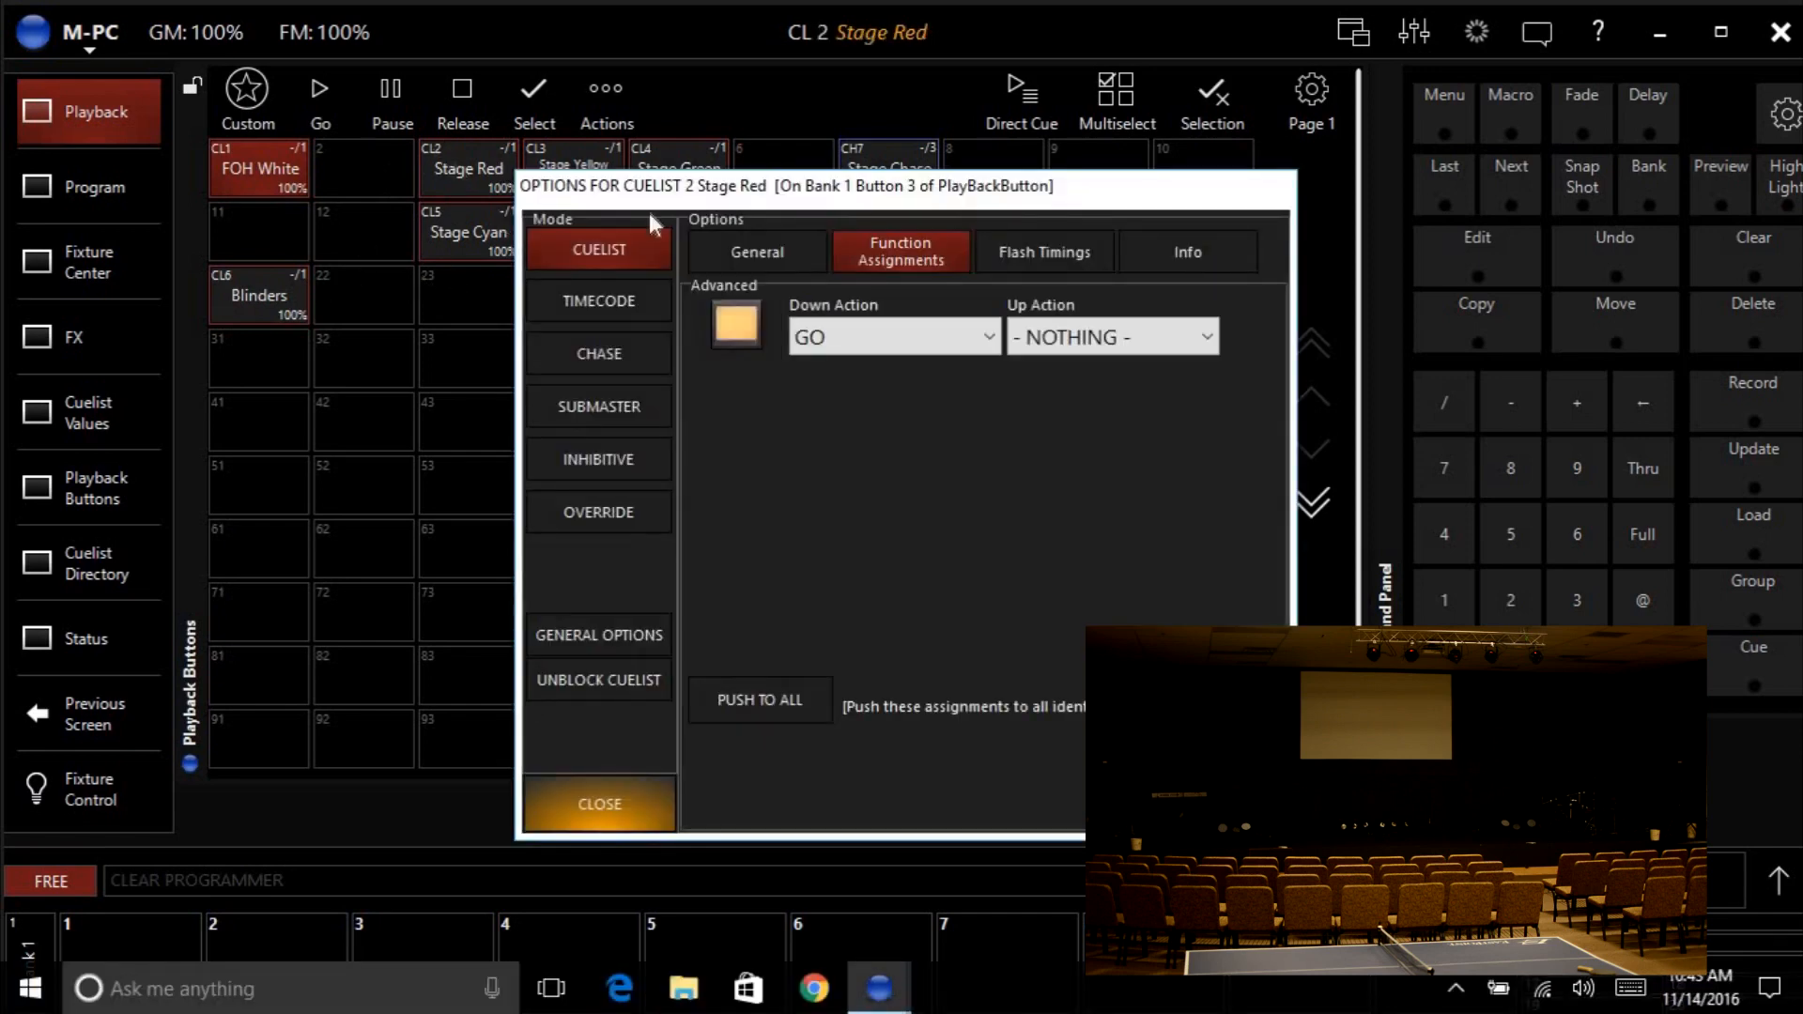
pyautogui.click(787, 255)
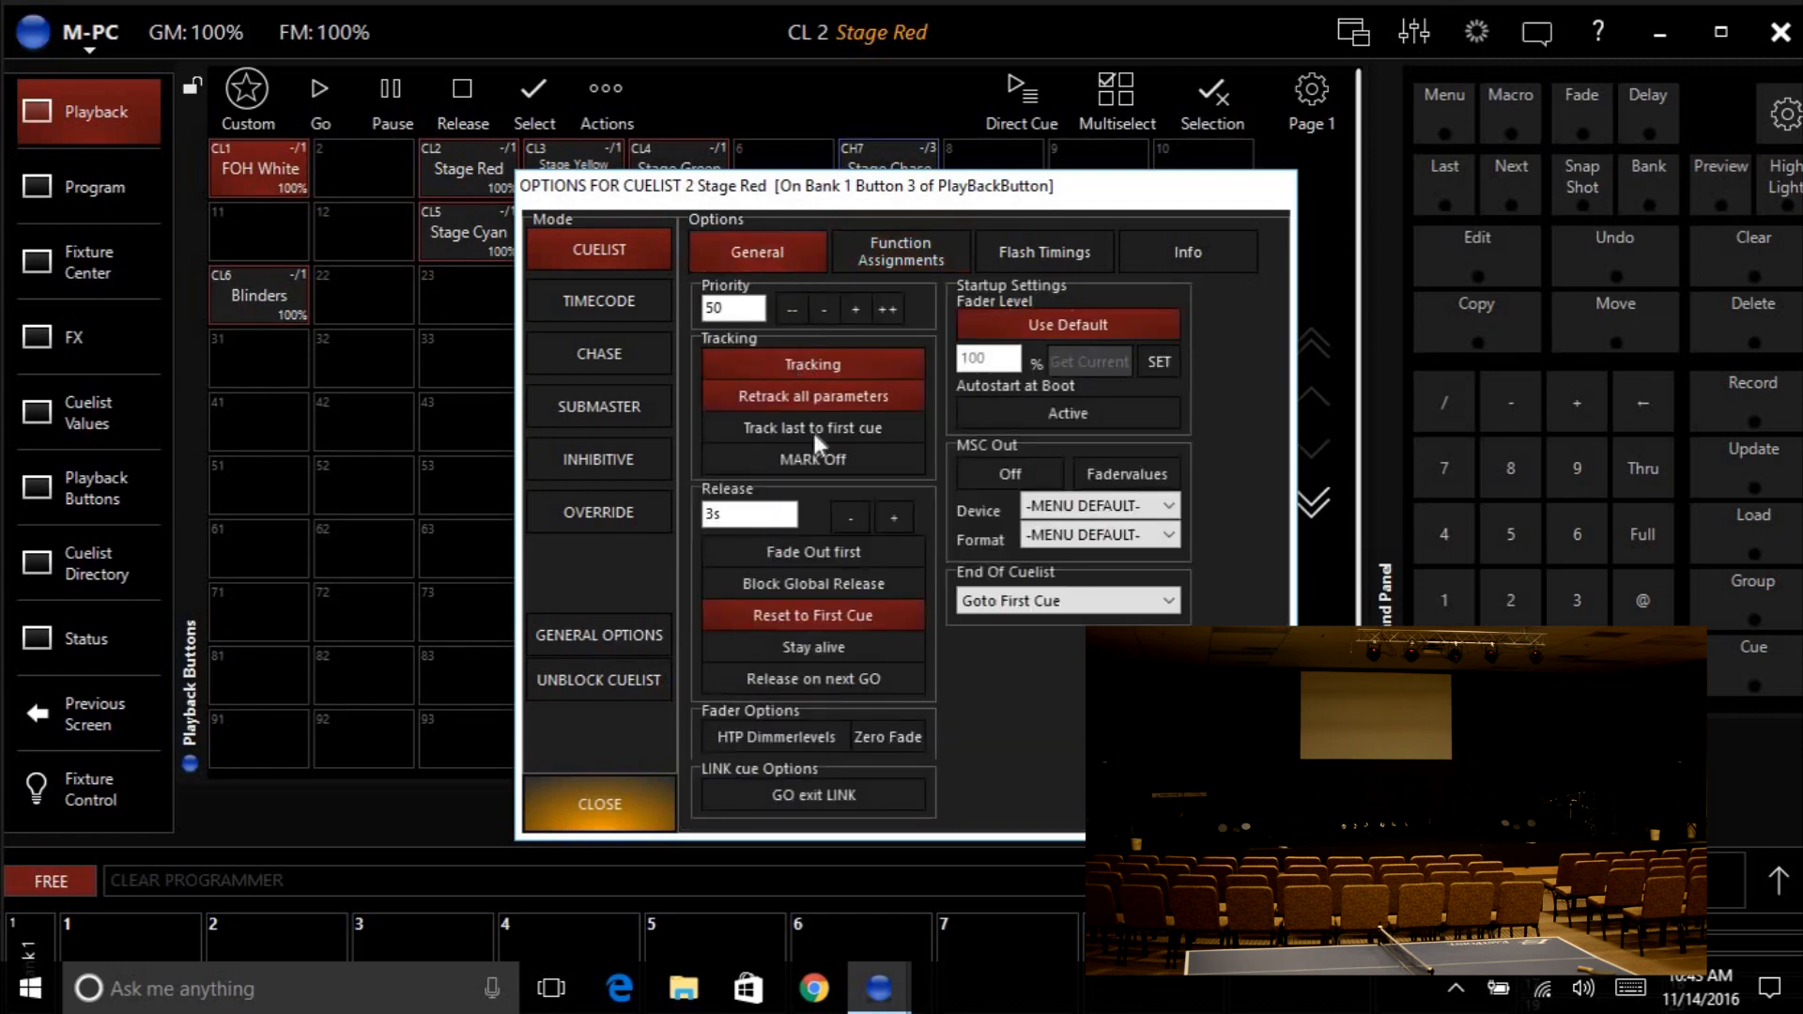
pyautogui.click(853, 511)
pyautogui.click(853, 511)
pyautogui.click(854, 511)
pyautogui.click(853, 511)
pyautogui.click(854, 510)
pyautogui.click(854, 511)
pyautogui.click(853, 510)
# Set the Stage Red button's Down Action to TOGGLE and close the cuelist options.
pyautogui.click(896, 246)
pyautogui.click(864, 329)
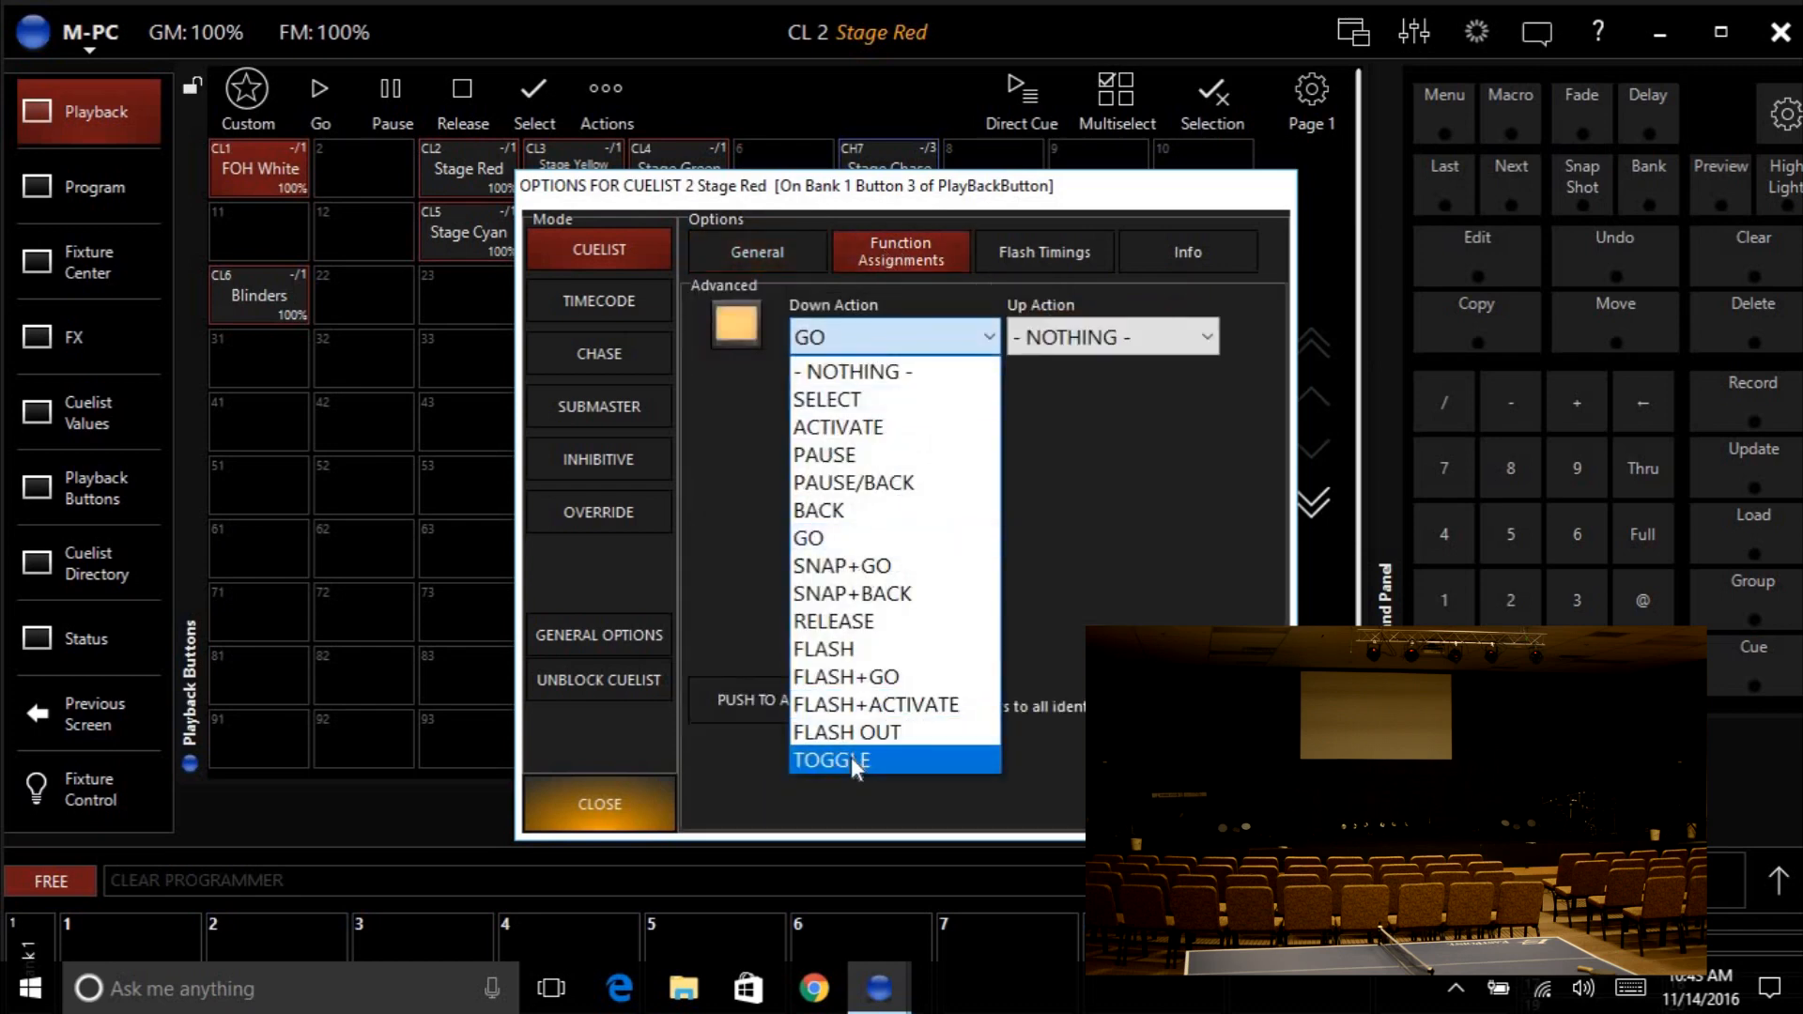
pyautogui.click(851, 756)
pyautogui.click(619, 823)
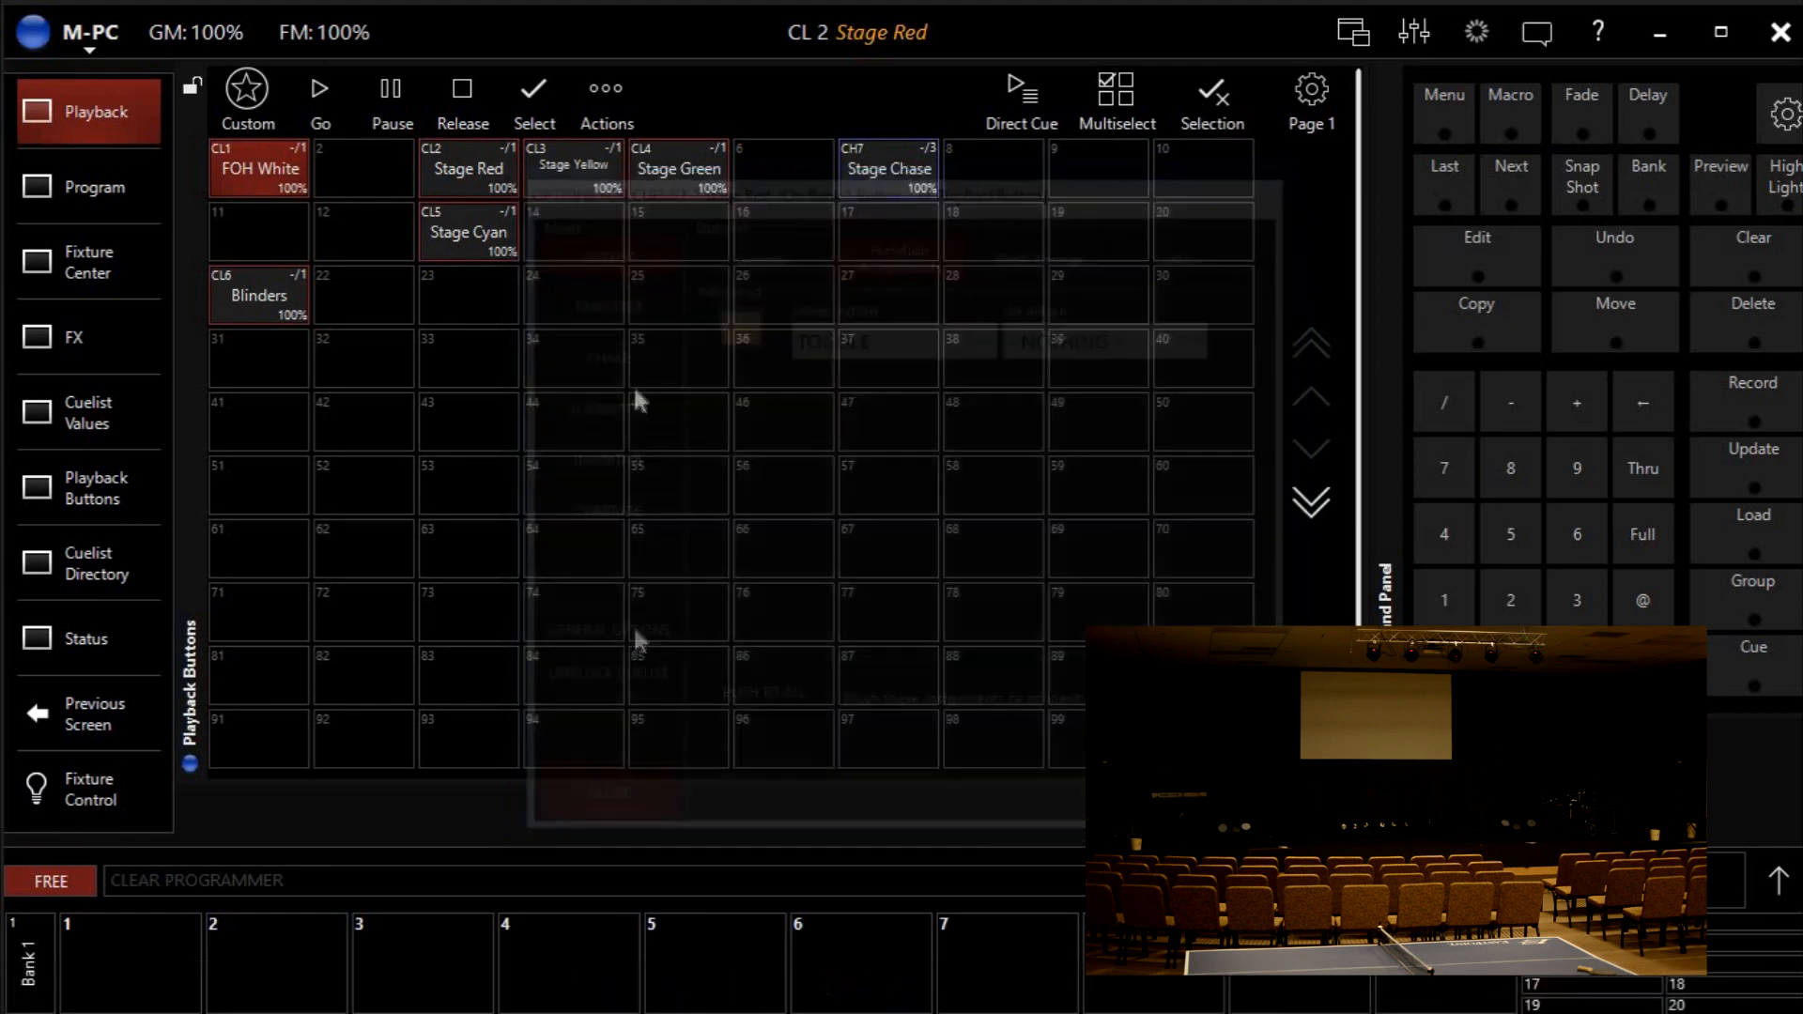
# Open the options for the Stage Green cuelist and set its Down Action to TOGGLE.
pyautogui.rightClick(673, 173)
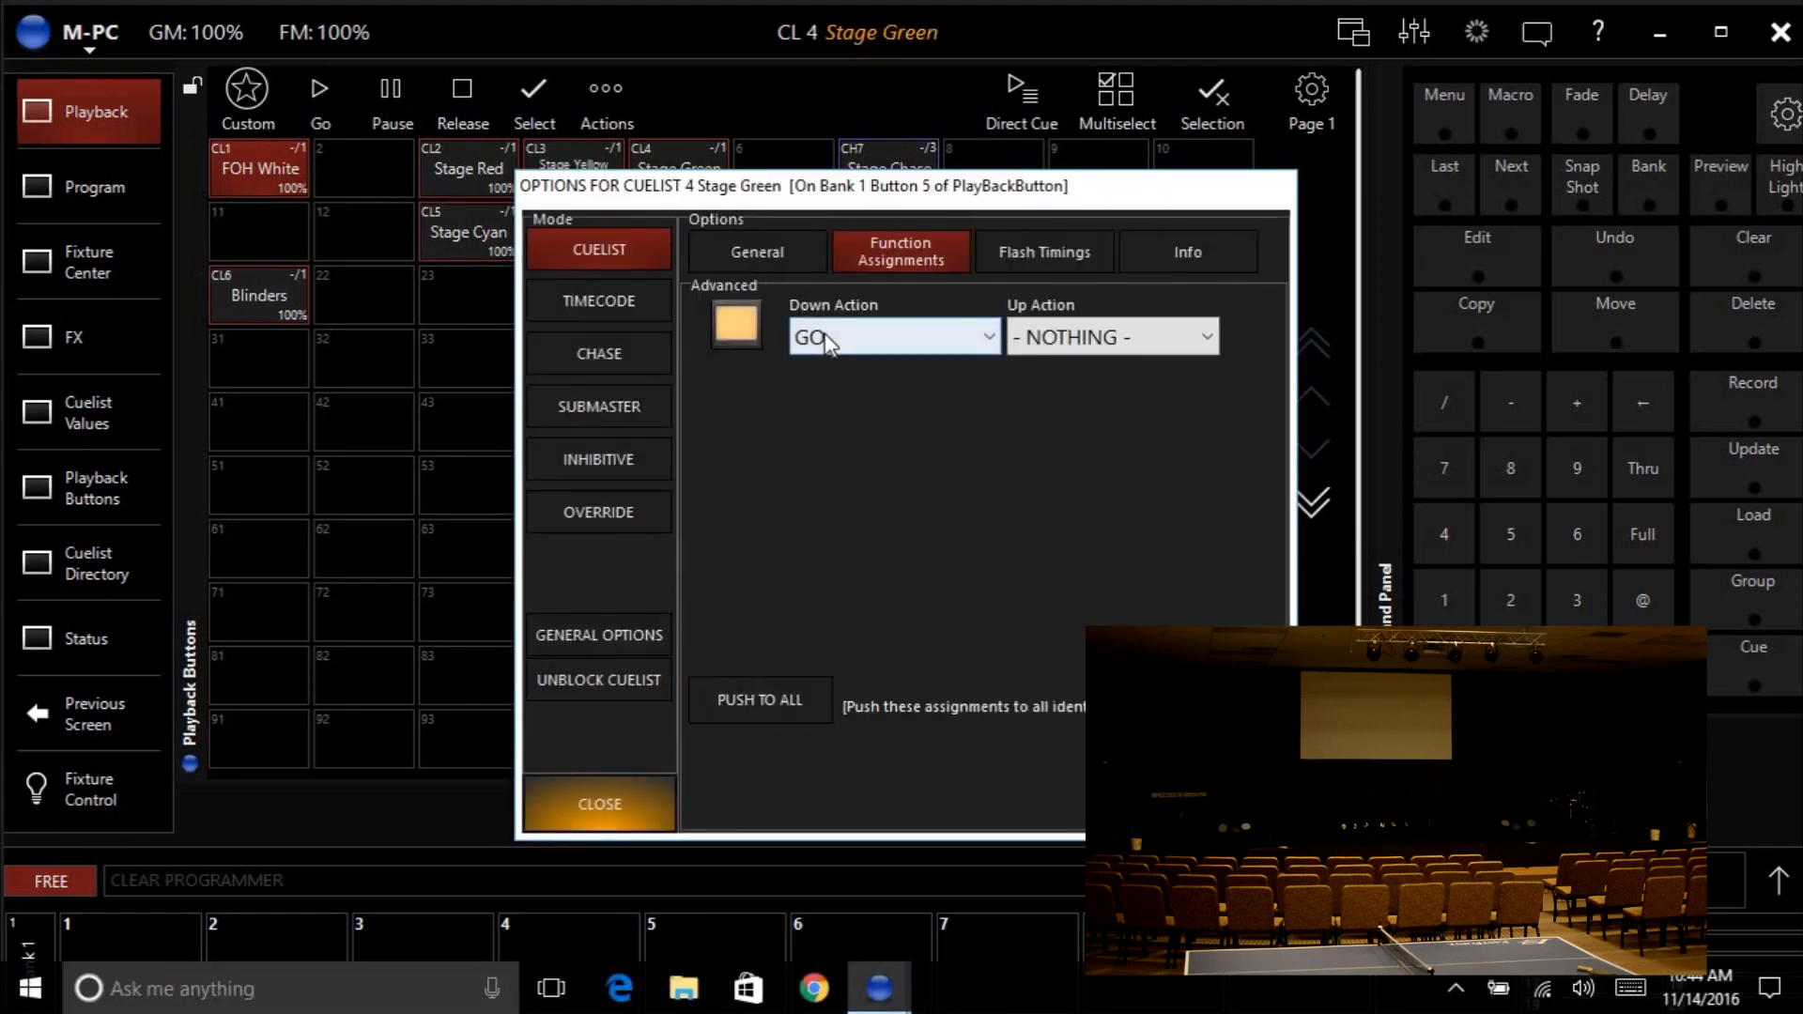
pyautogui.click(826, 338)
pyautogui.click(843, 751)
# Set the Stage Green cuelist's release time to 0 s and recheck its general options.
pyautogui.click(753, 243)
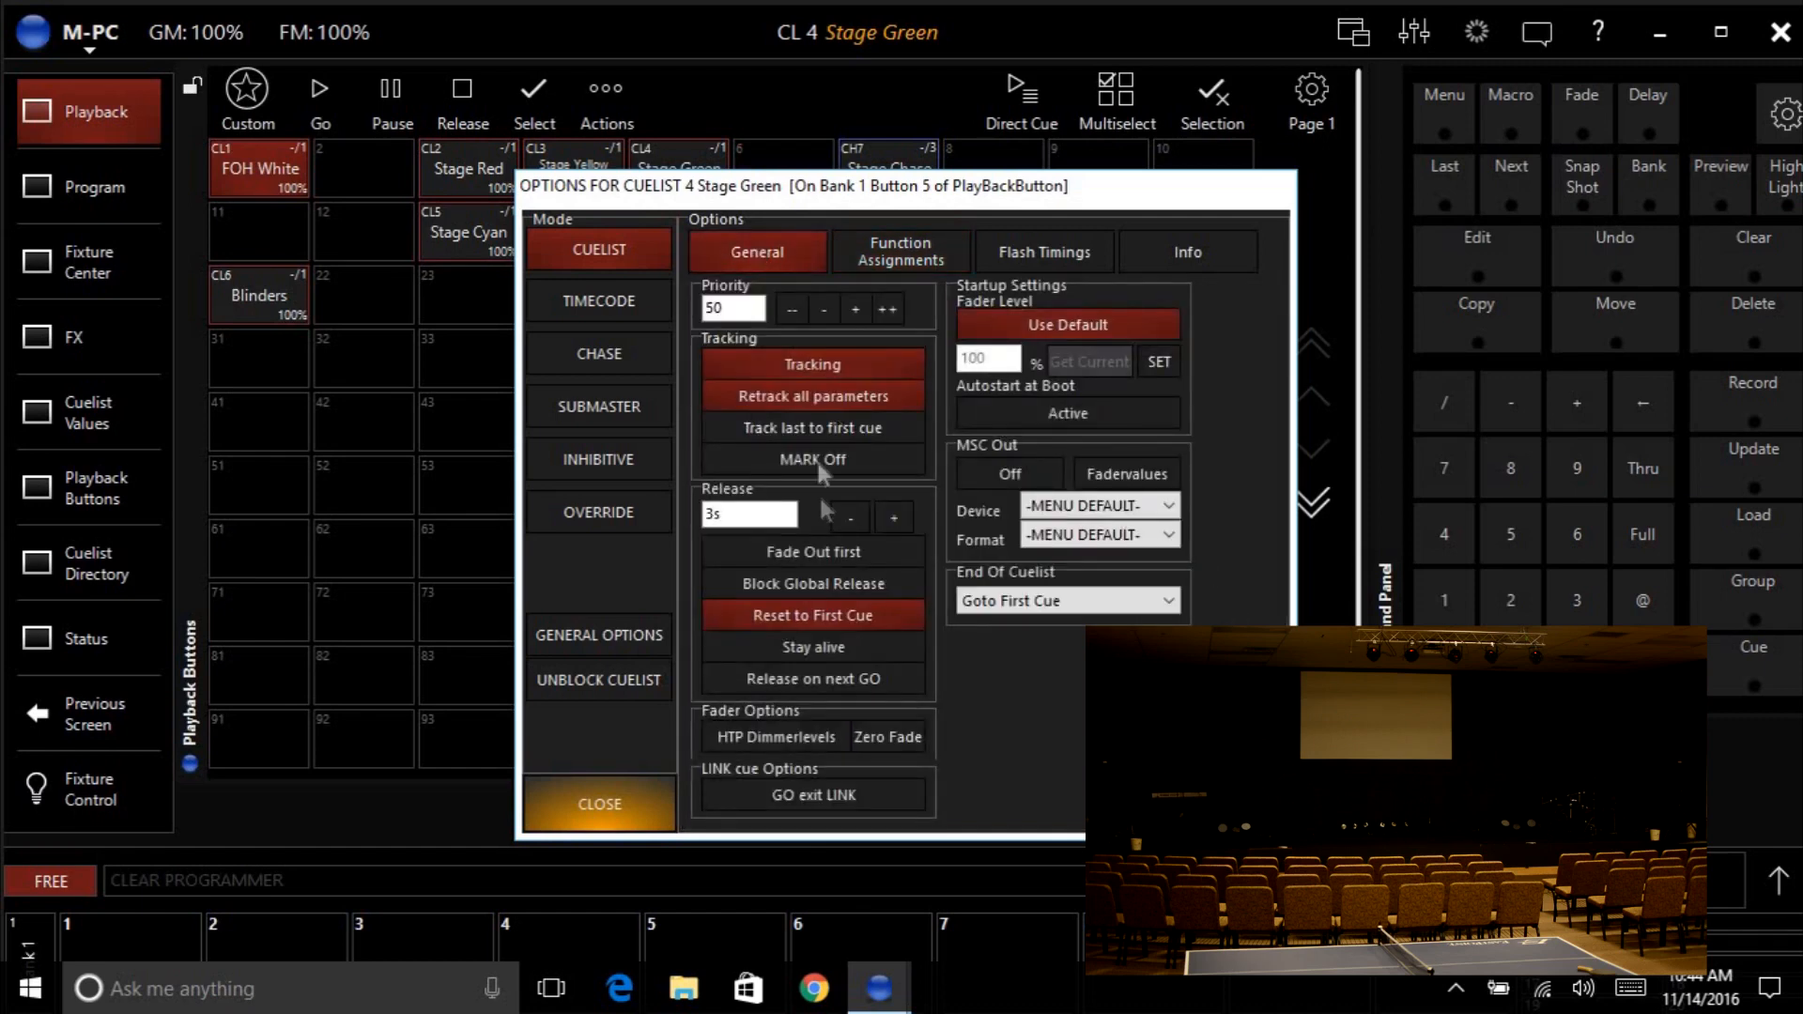
pyautogui.click(840, 520)
pyautogui.click(841, 521)
pyautogui.click(840, 520)
pyautogui.click(841, 520)
pyautogui.click(842, 520)
pyautogui.click(589, 794)
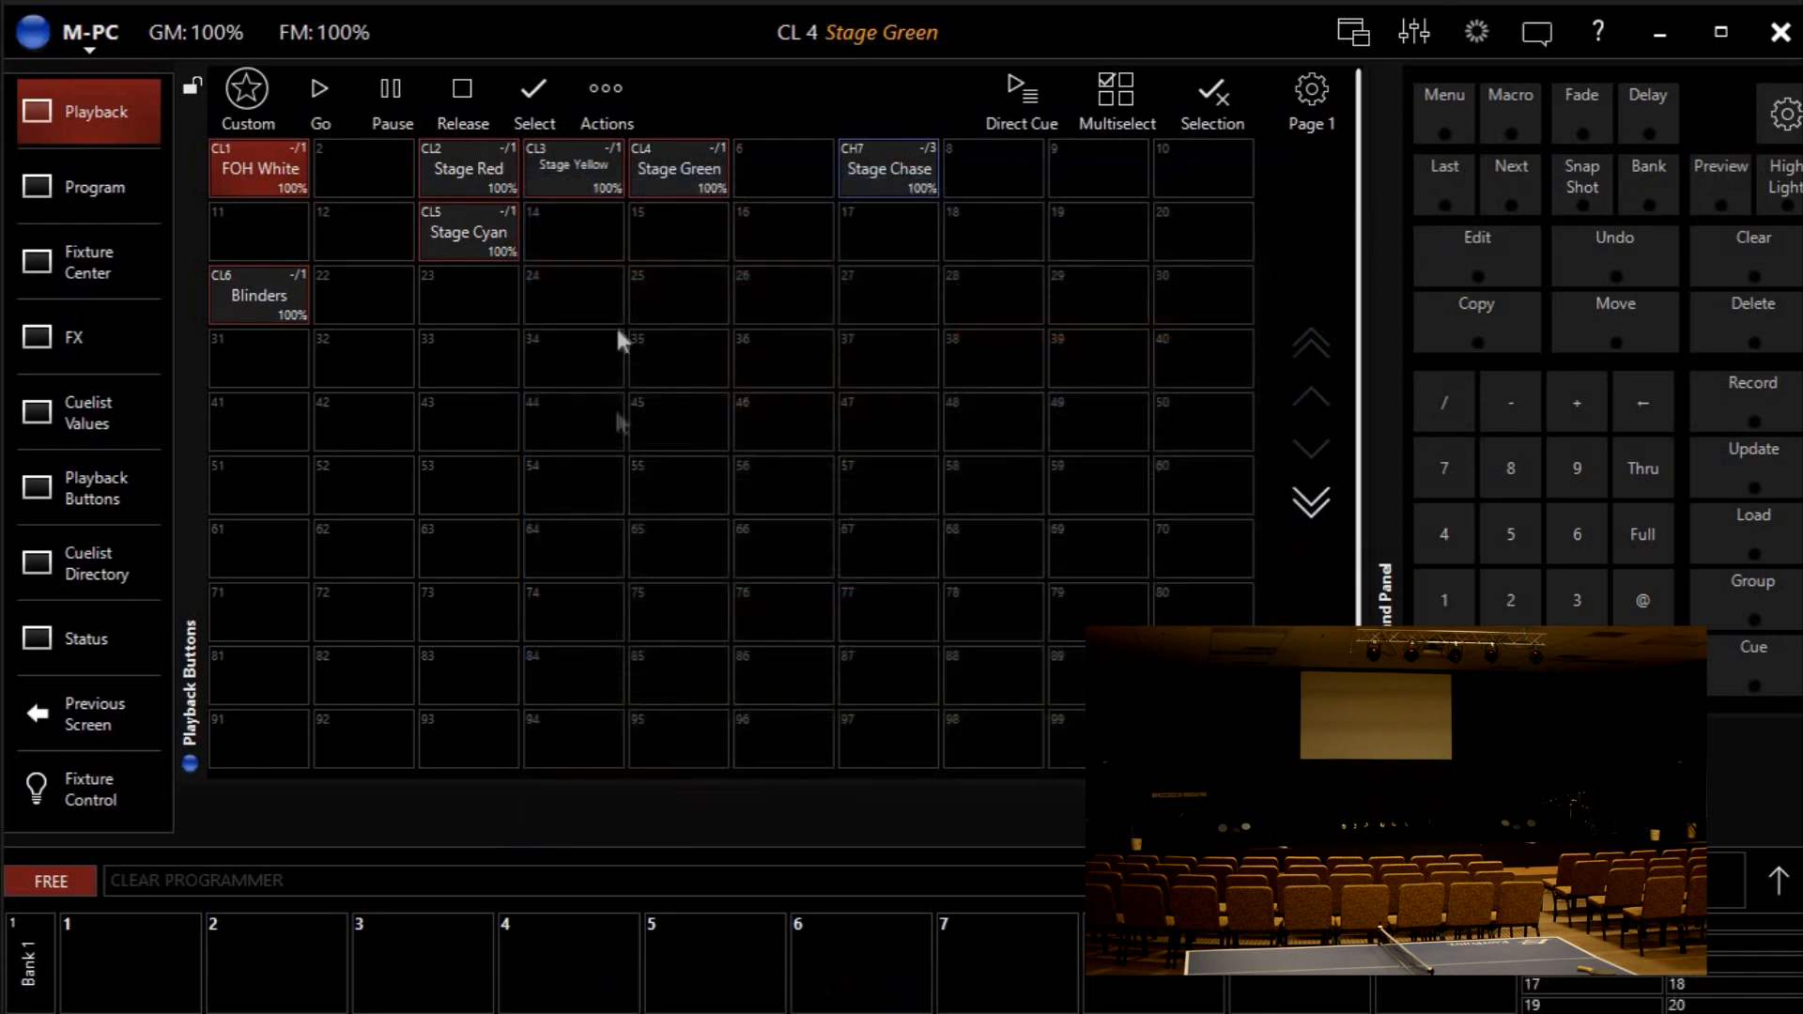
pyautogui.rightClick(659, 177)
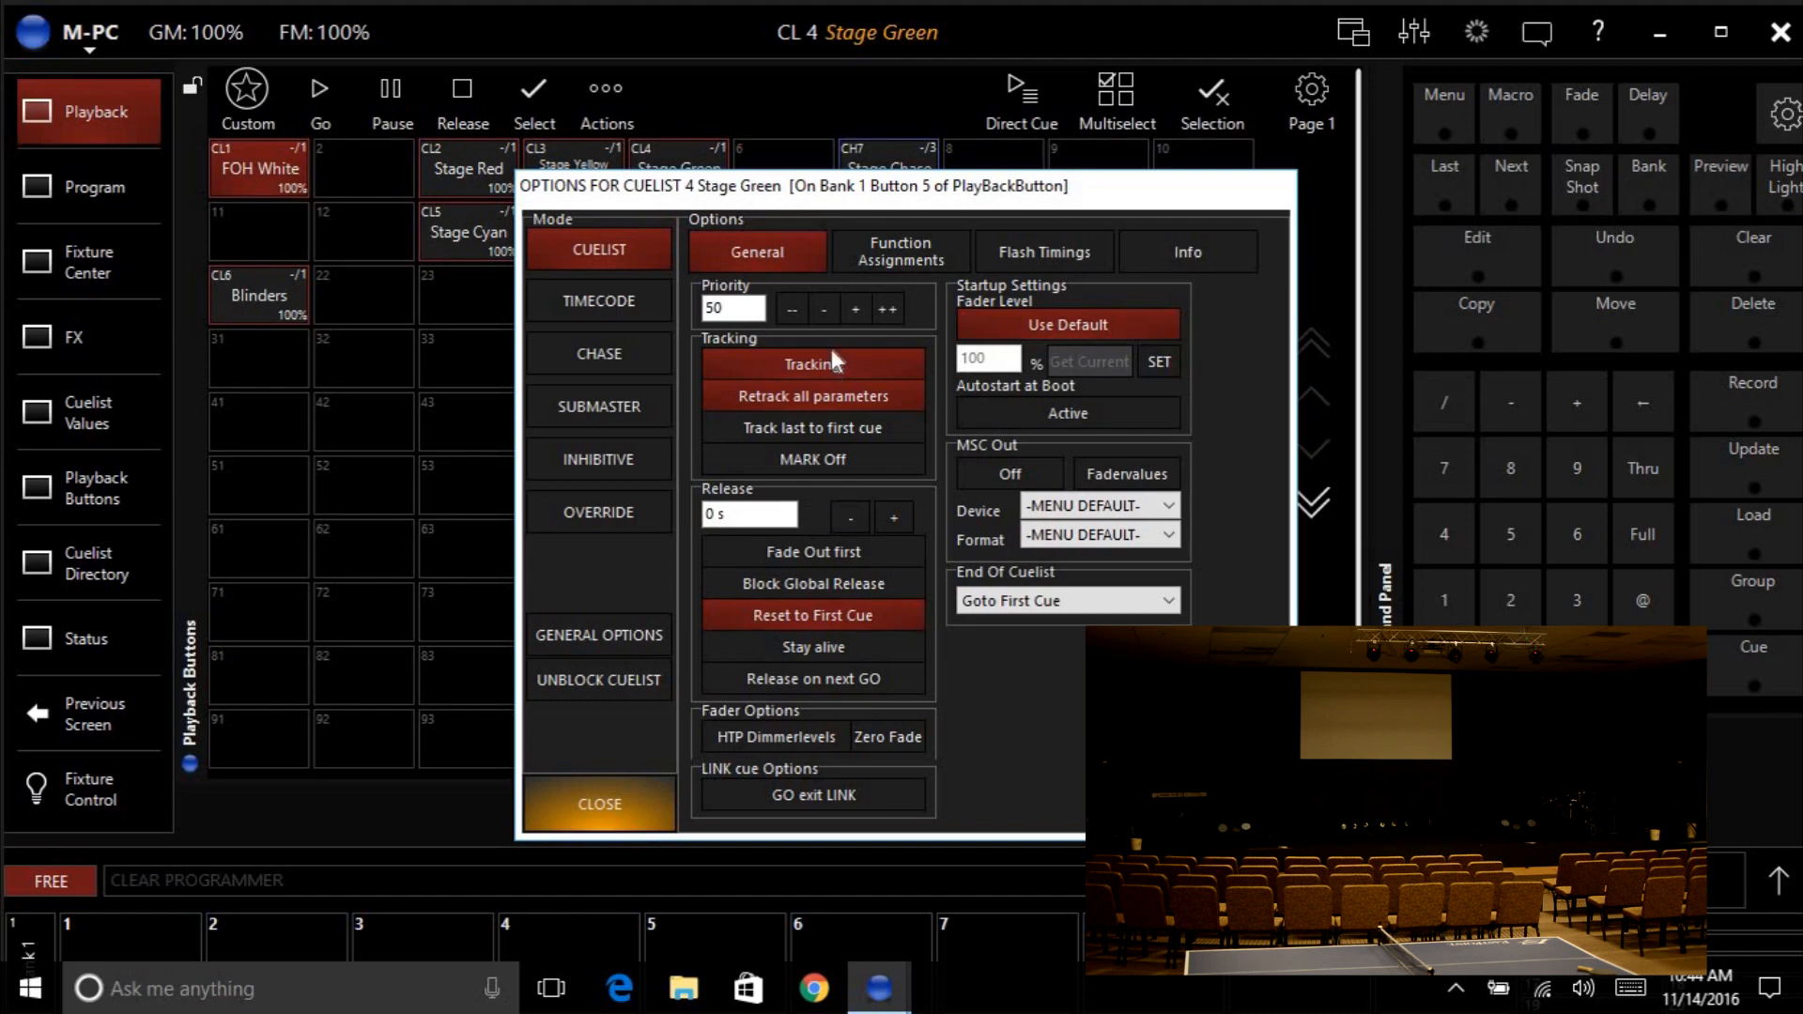
pyautogui.click(574, 804)
# Reduce the Stage Cyan cuelist's release time and set its Down Action to TOGGLE.
pyautogui.rightClick(487, 241)
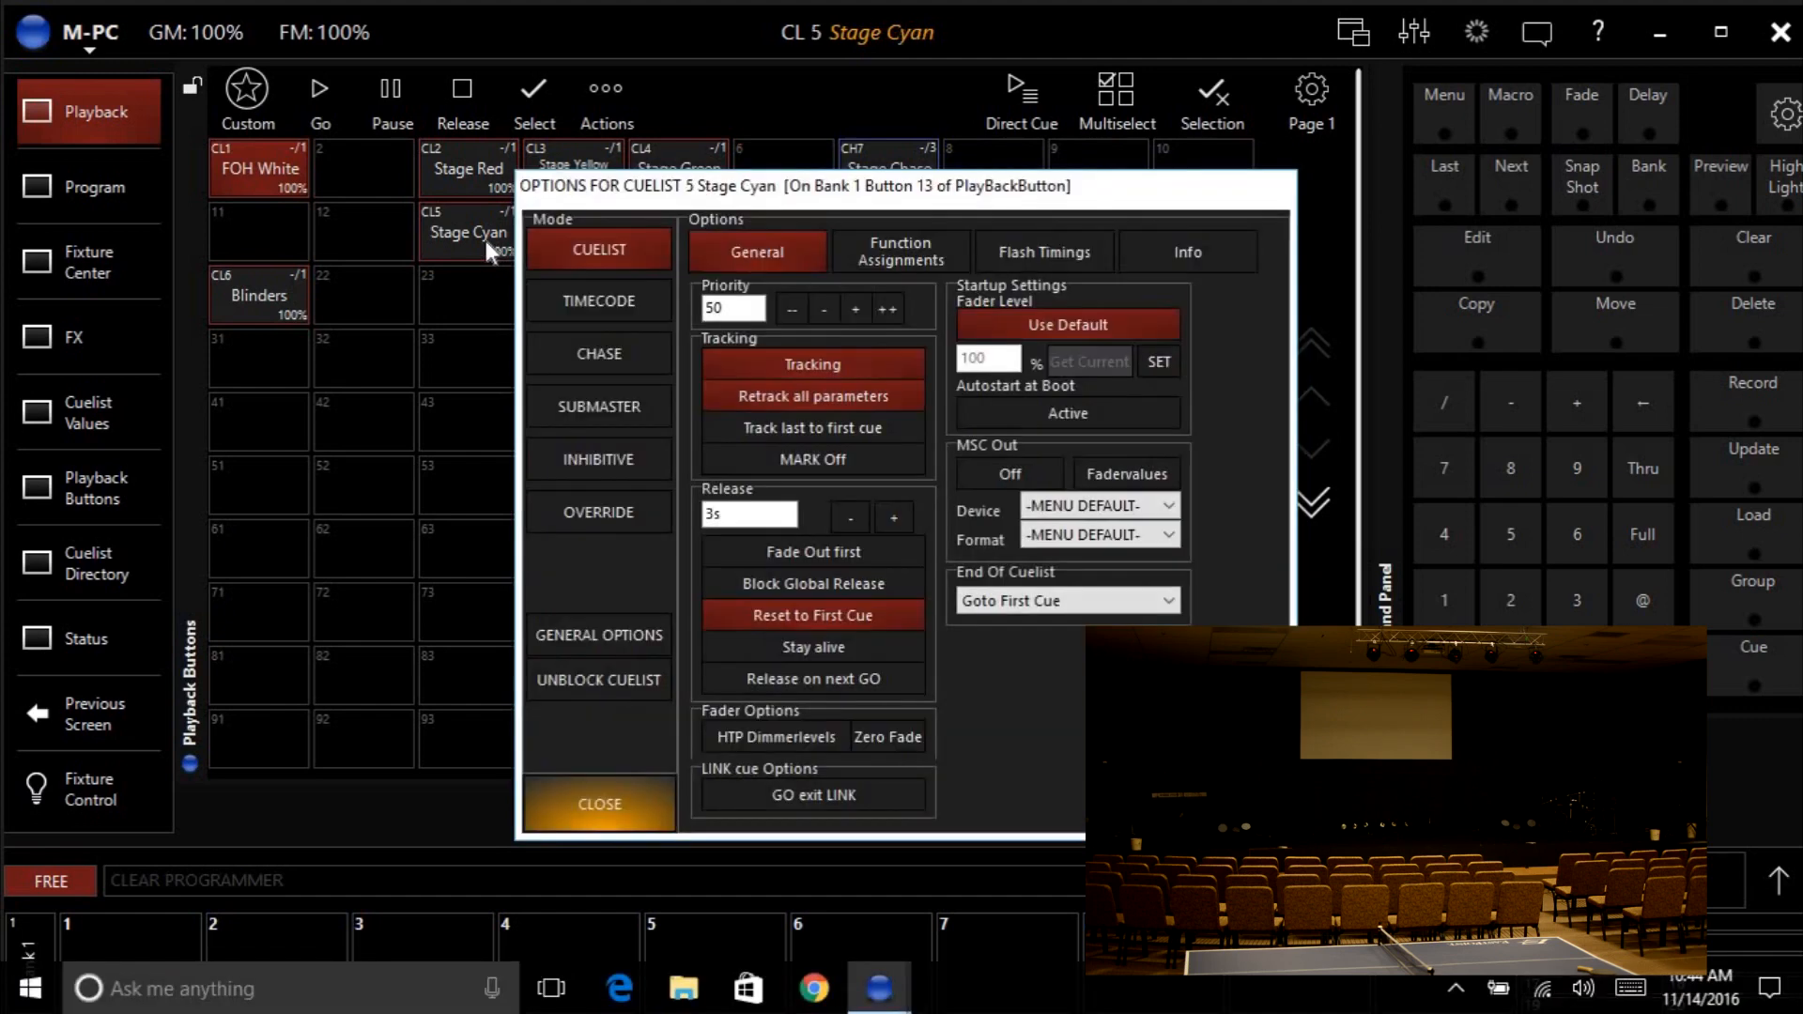
pyautogui.click(851, 517)
pyautogui.moveTo(855, 519); pyautogui.dragTo(855, 519)
pyautogui.click(896, 246)
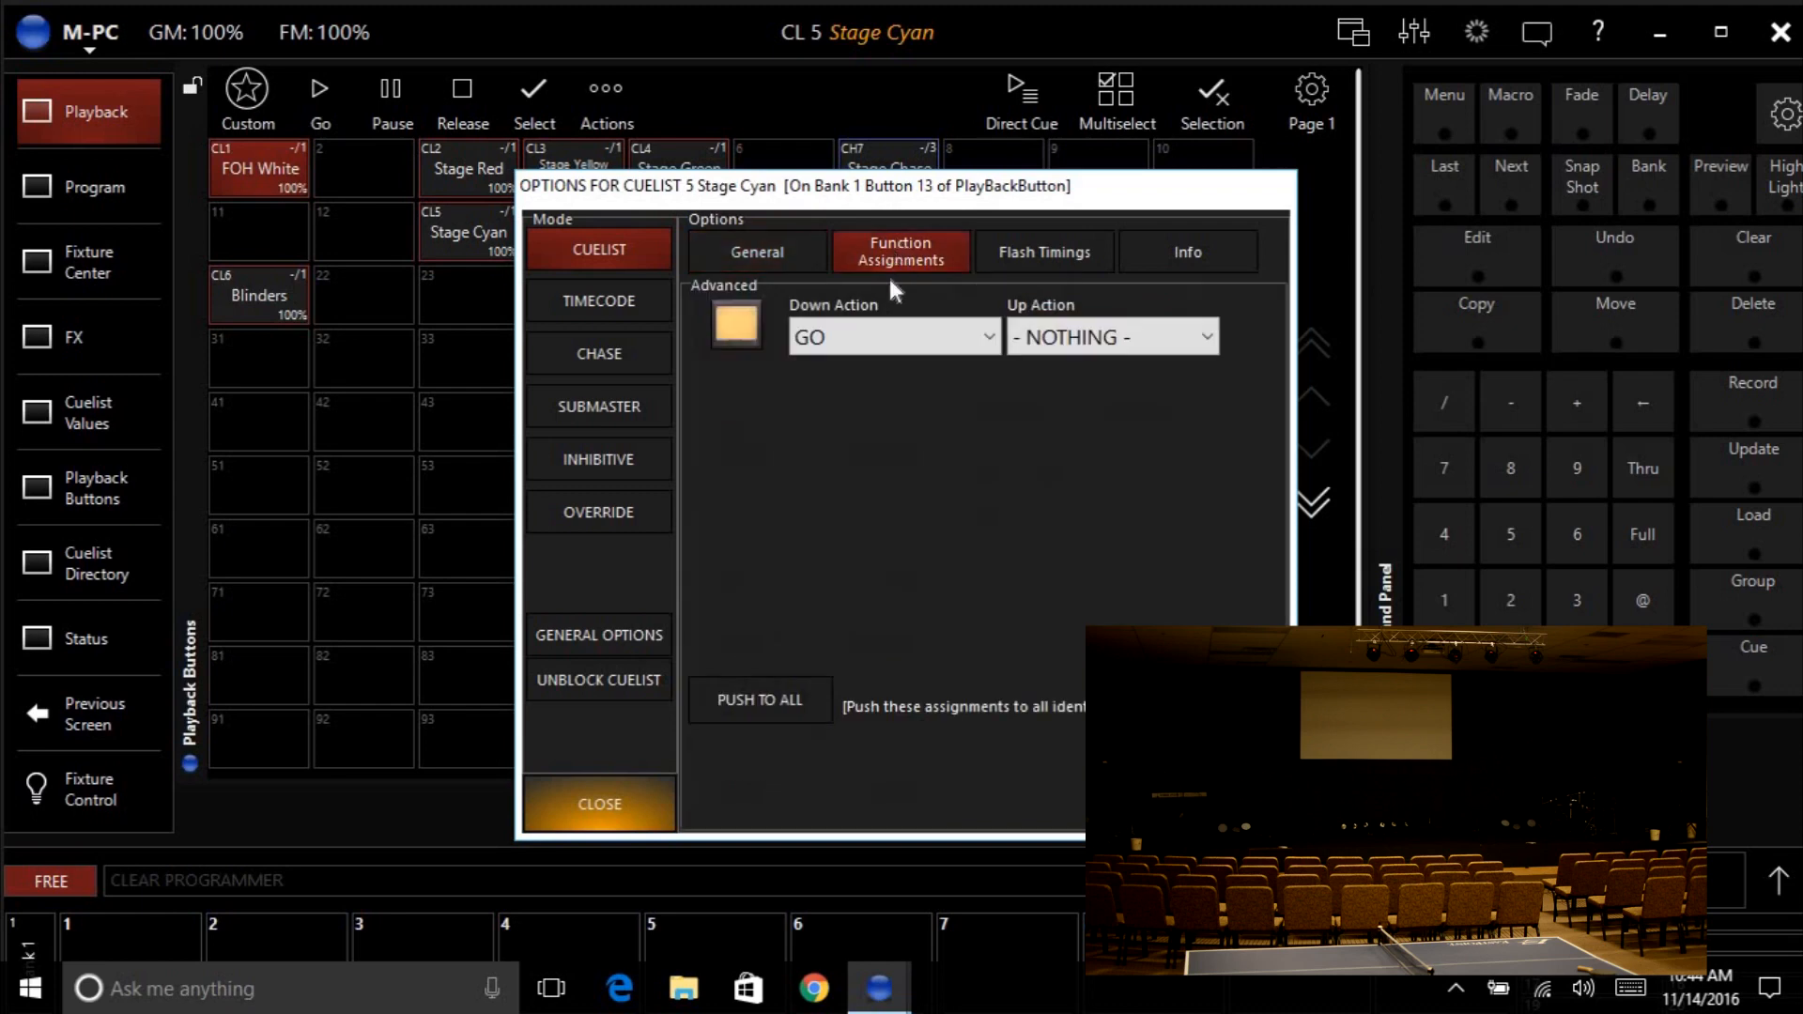
pyautogui.click(914, 335)
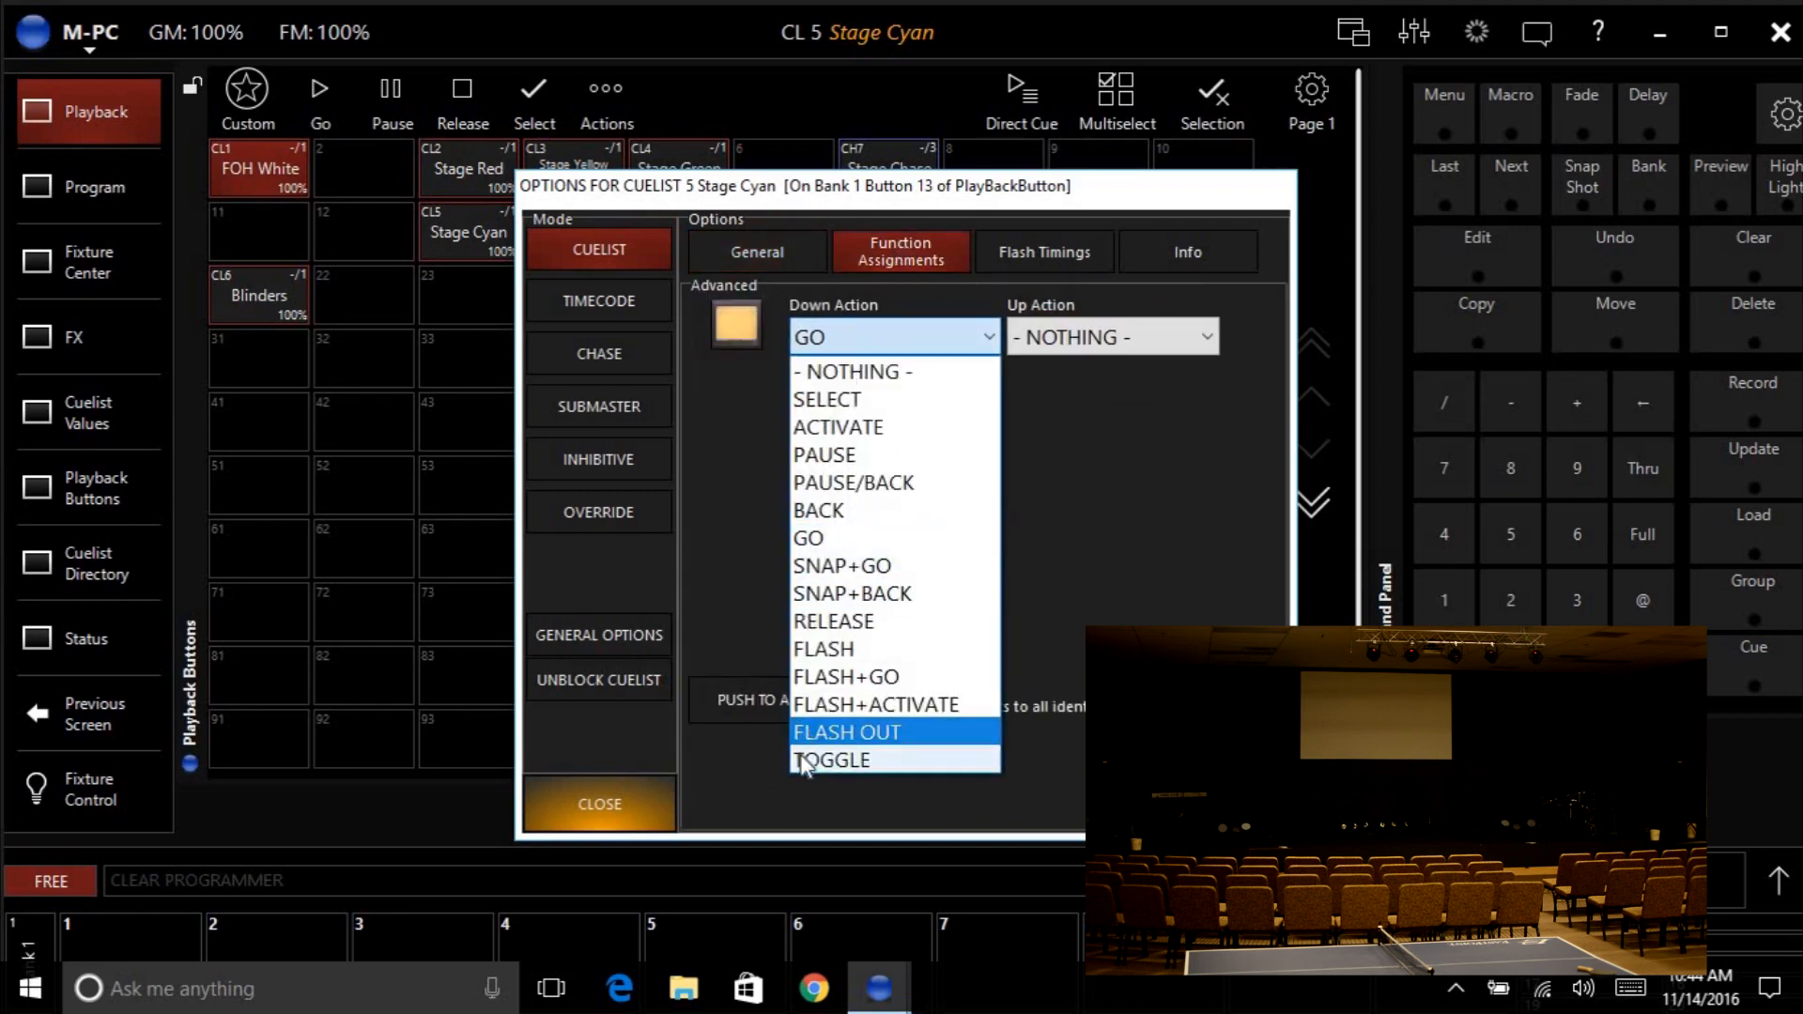
pyautogui.click(800, 759)
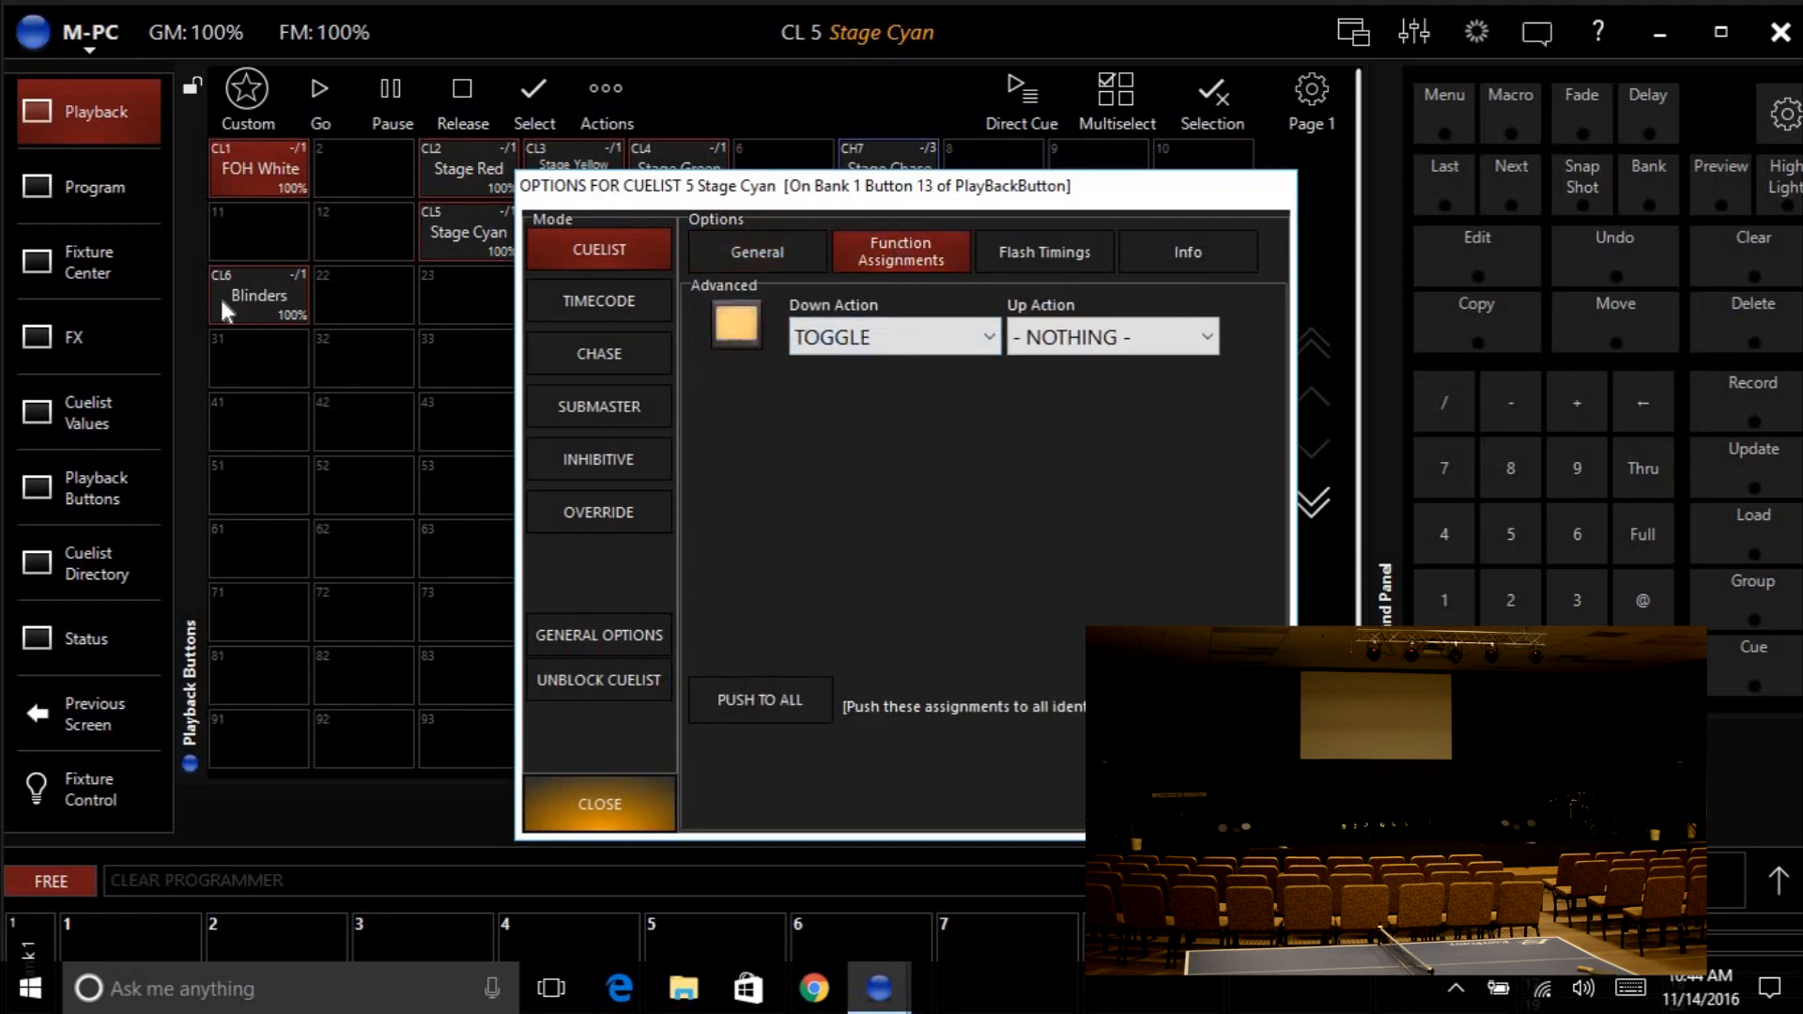
# Set the Blinders cuelist's Down Action to TOGGLE and its release time to 0 s.
pyautogui.click(275, 325)
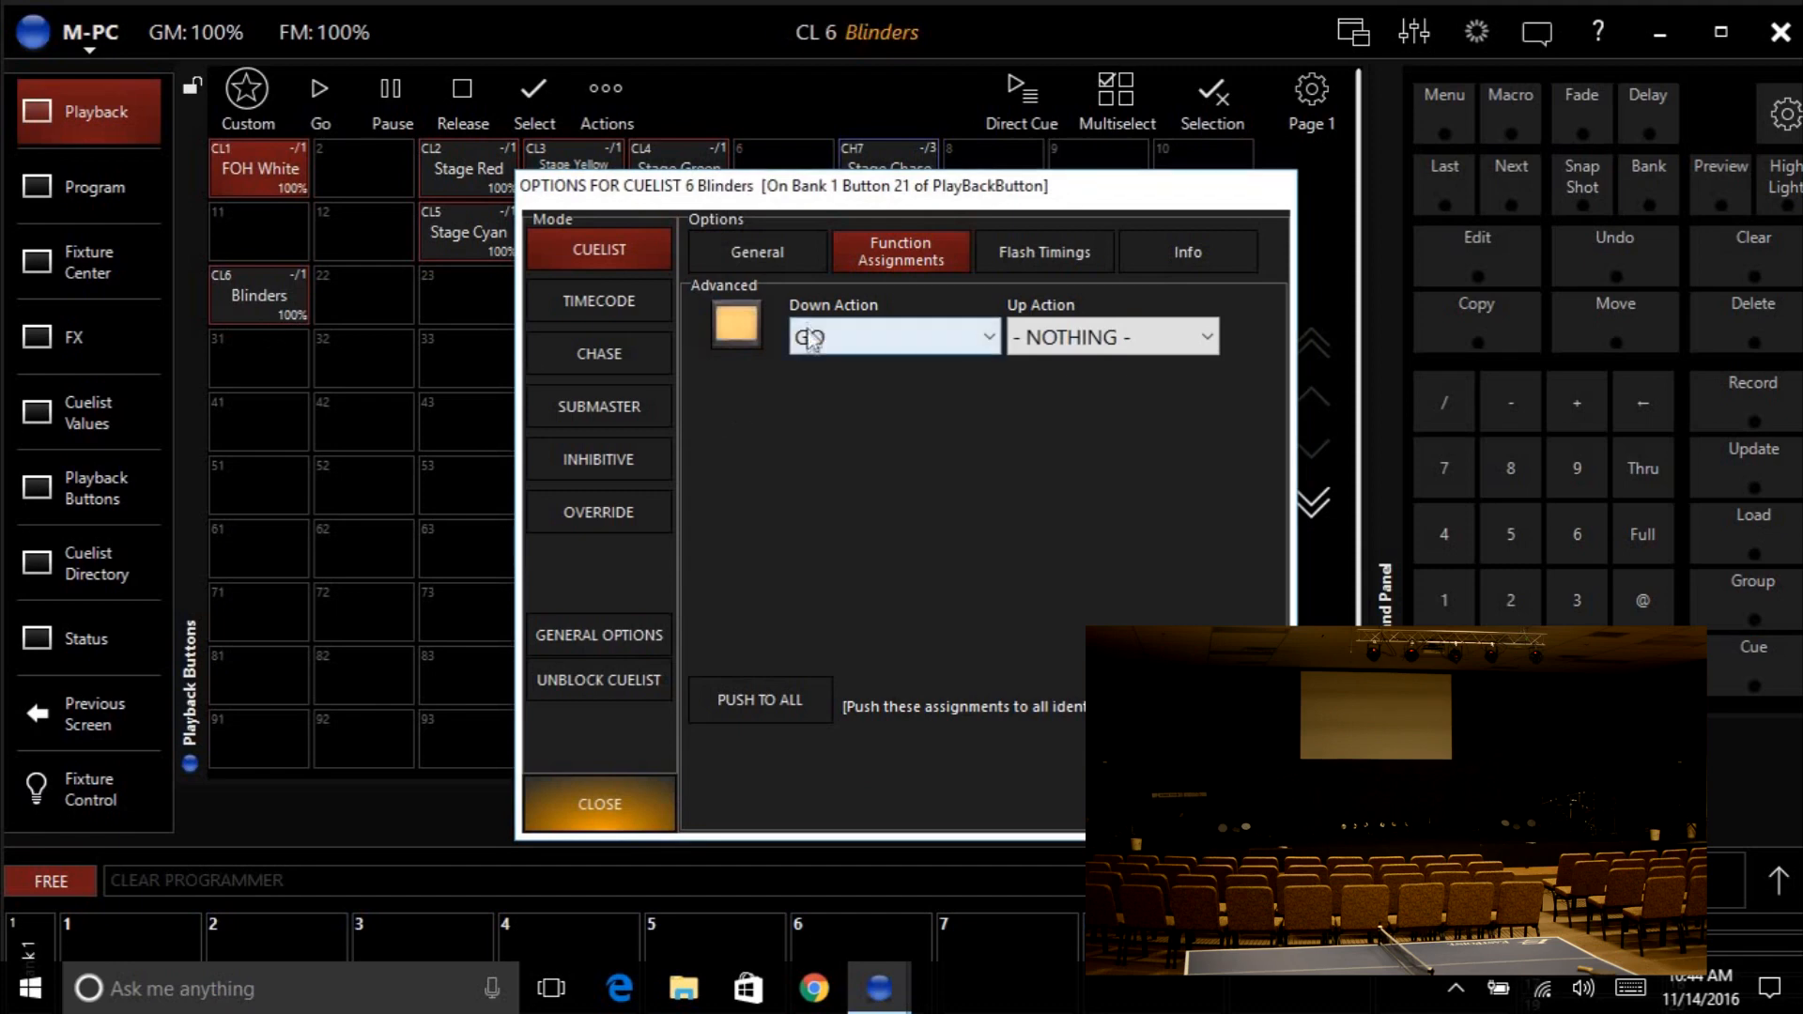
pyautogui.click(858, 336)
pyautogui.click(832, 760)
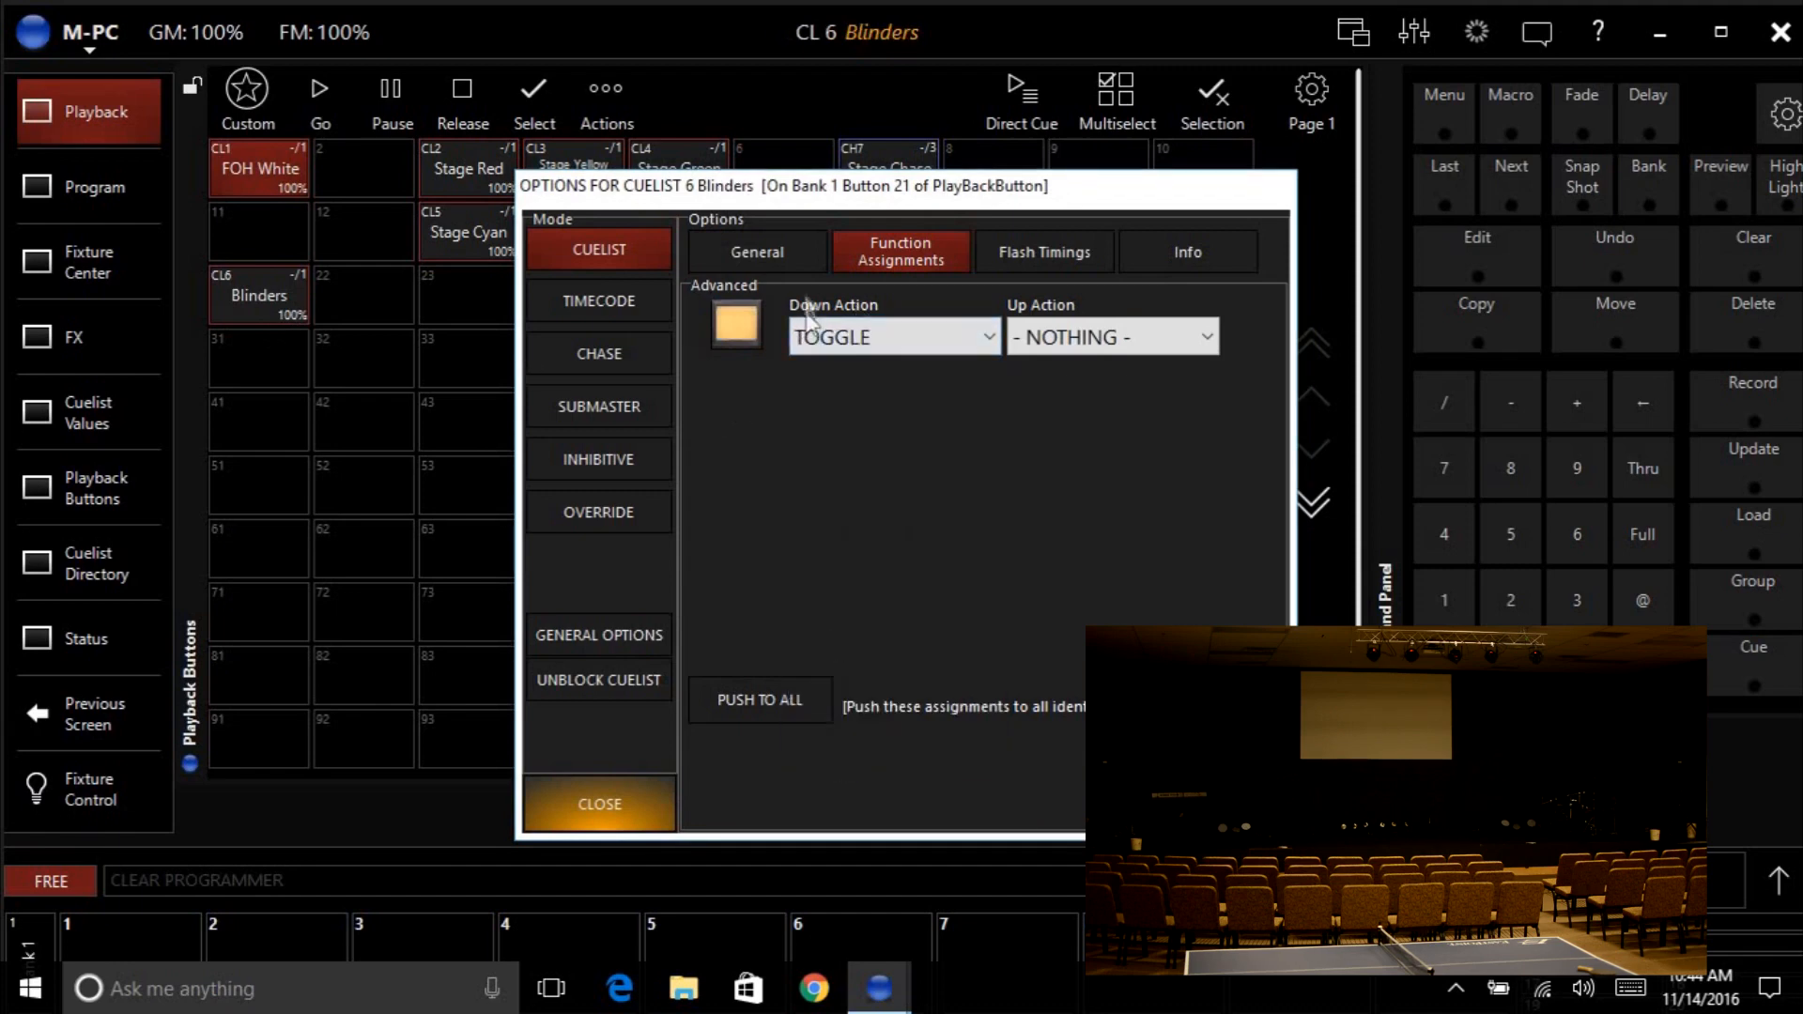
pyautogui.click(764, 256)
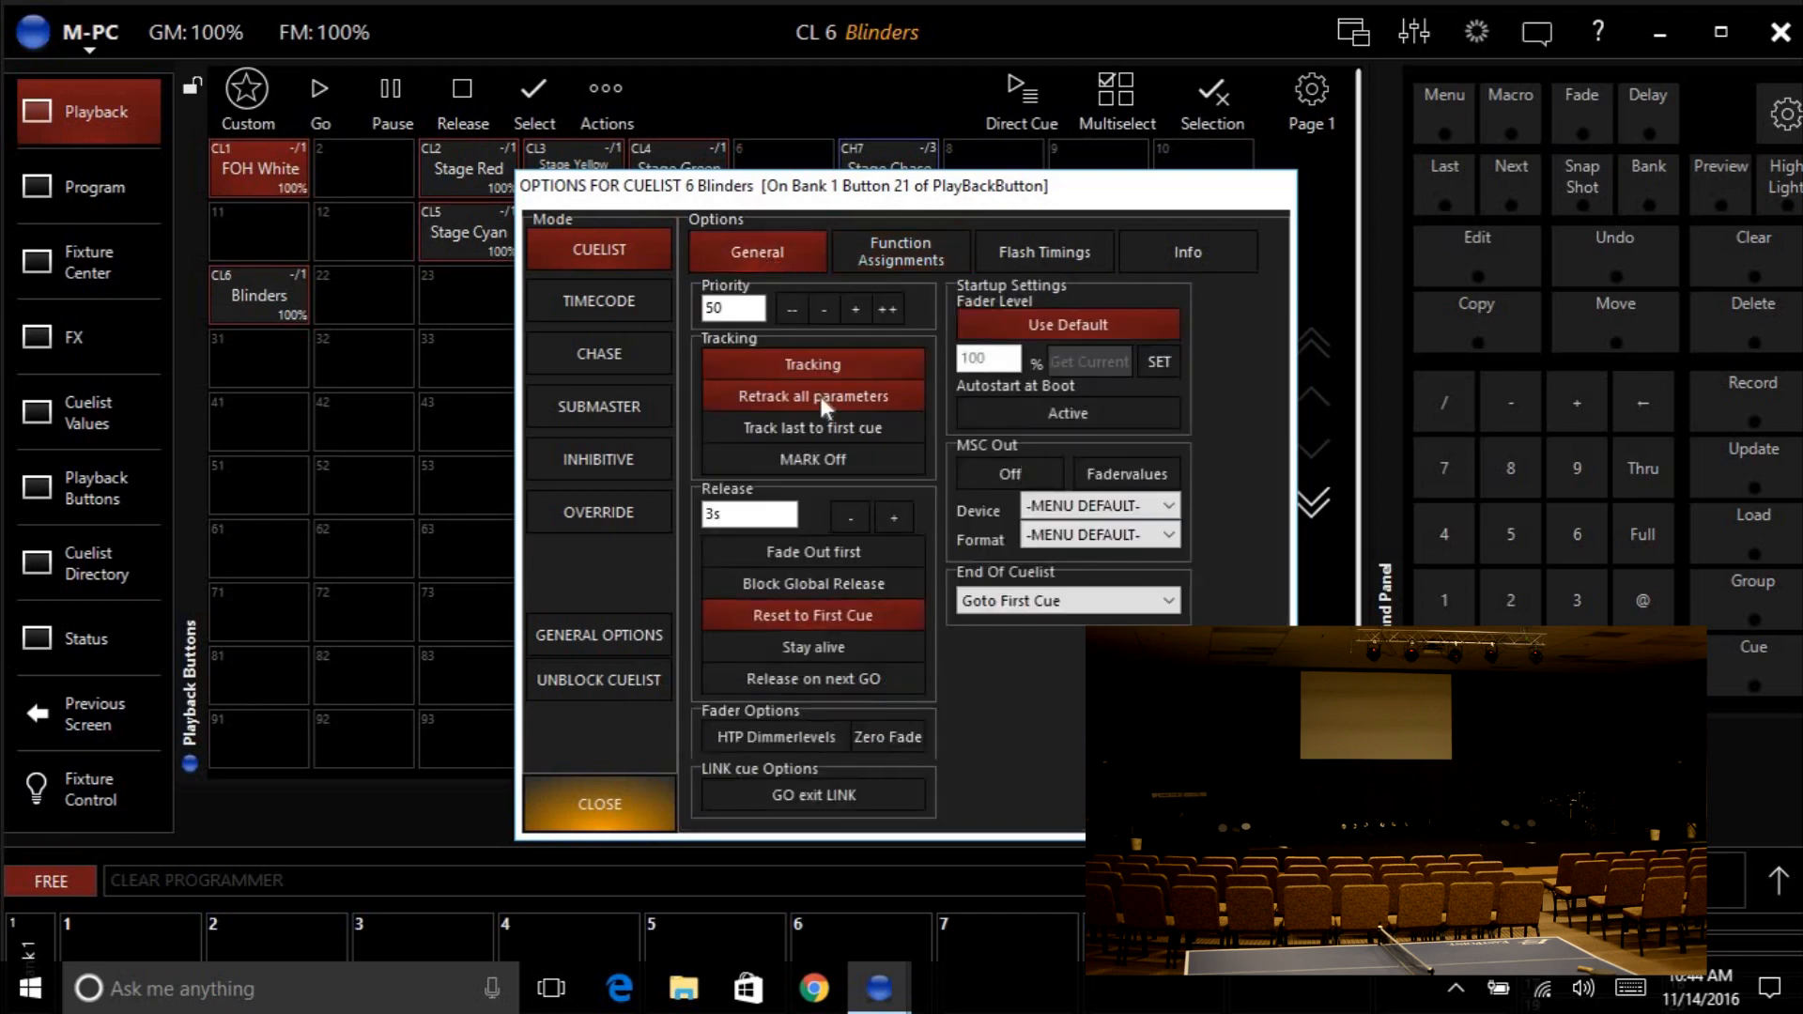
pyautogui.click(851, 513)
# Bring up the options for the Stage Chase cuelist and set its release time to 0 s.
pyautogui.moveTo(831, 197); pyautogui.dragTo(722, 300)
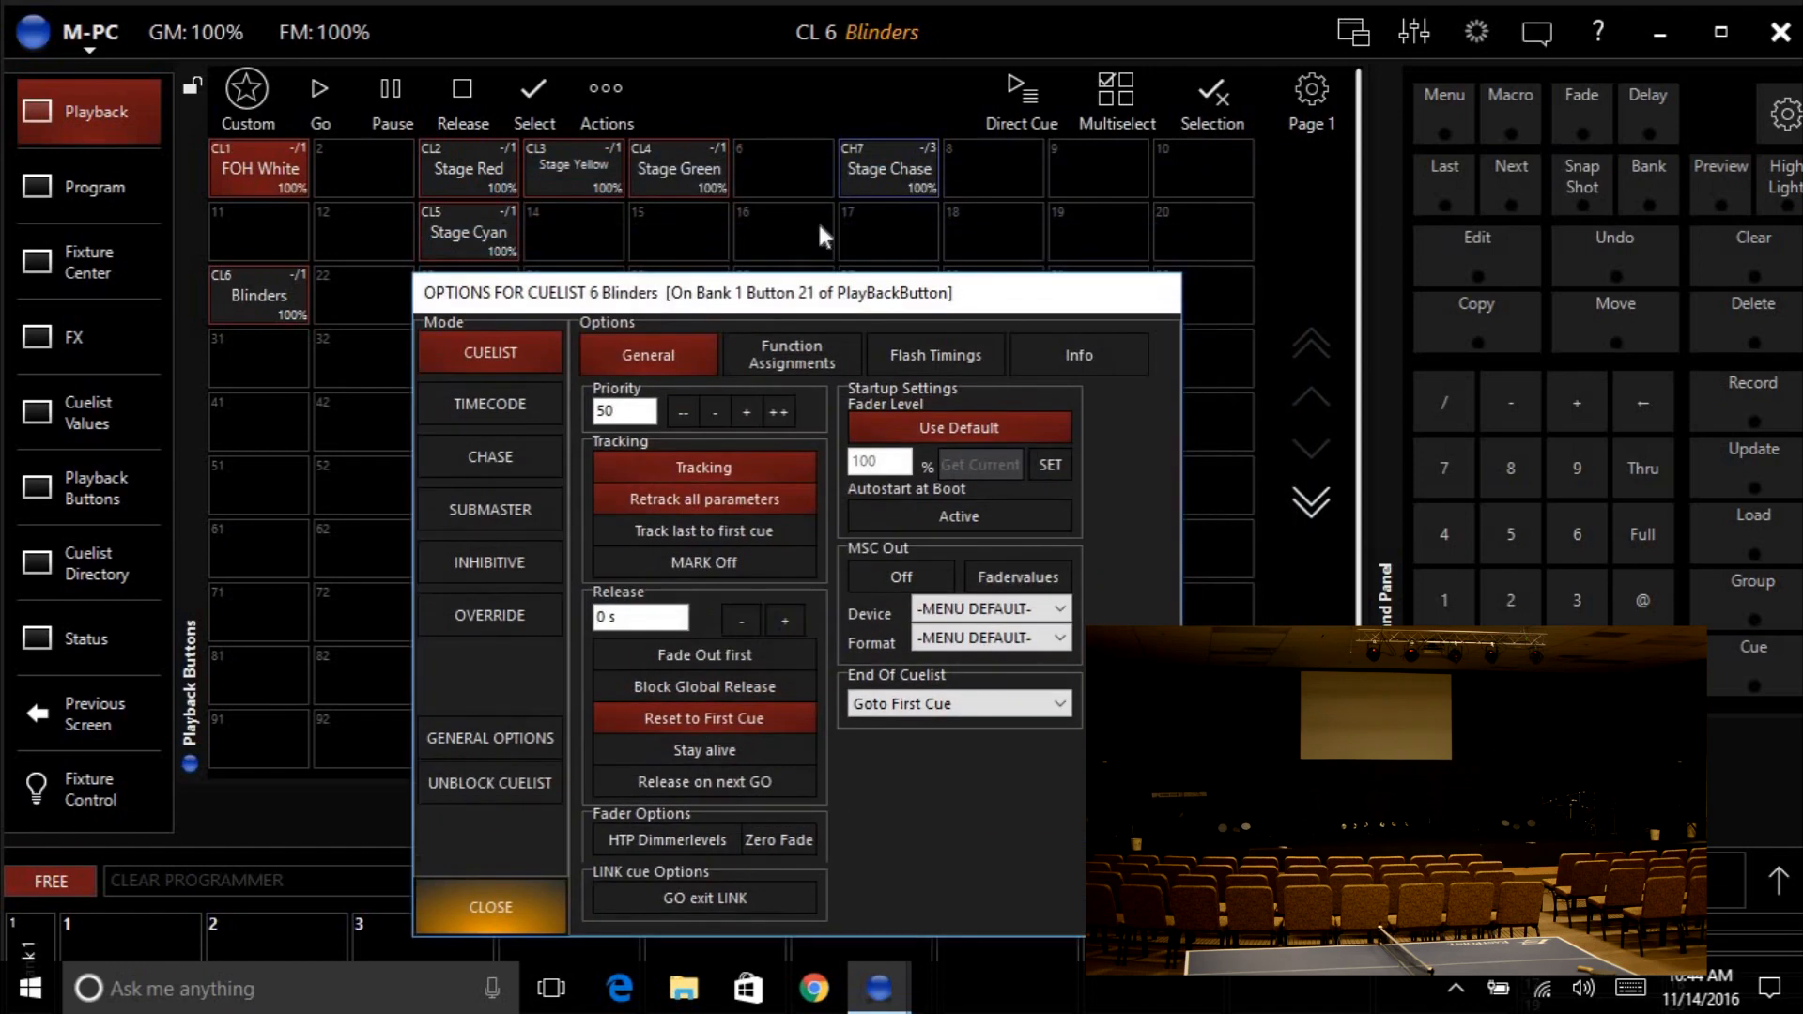
pyautogui.click(881, 176)
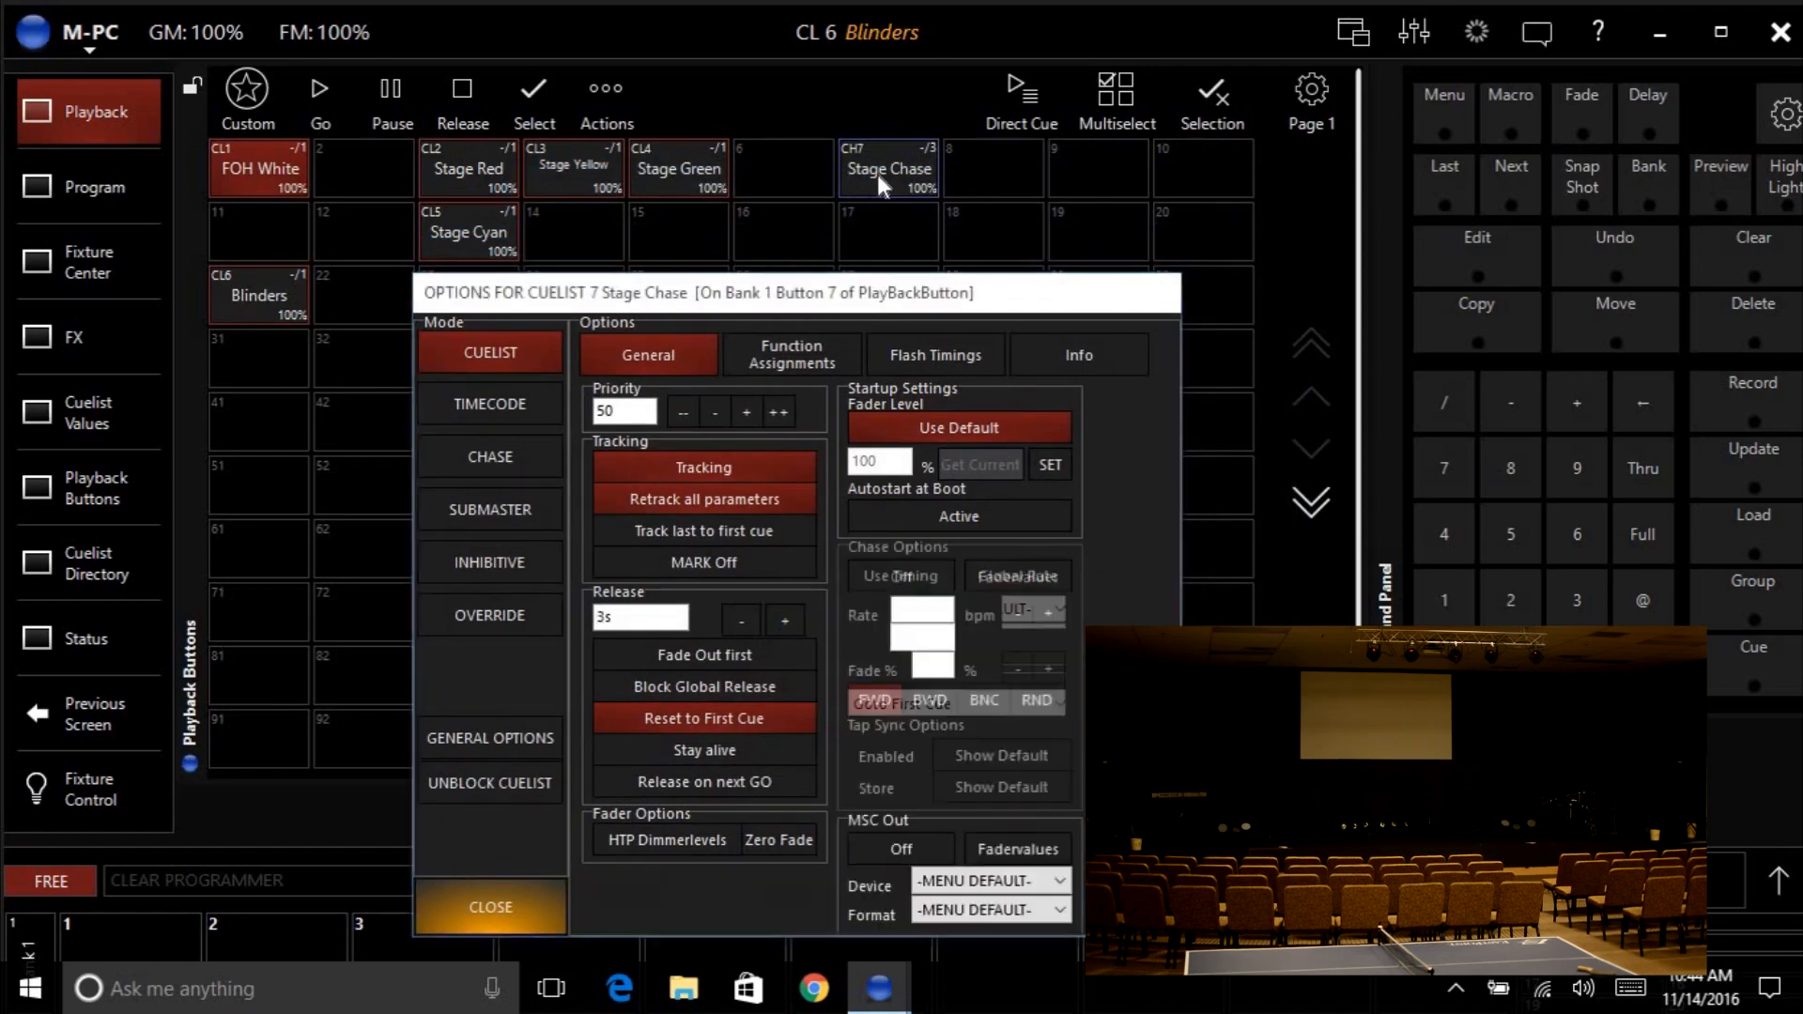
pyautogui.click(740, 623)
pyautogui.click(740, 623)
pyautogui.click(739, 624)
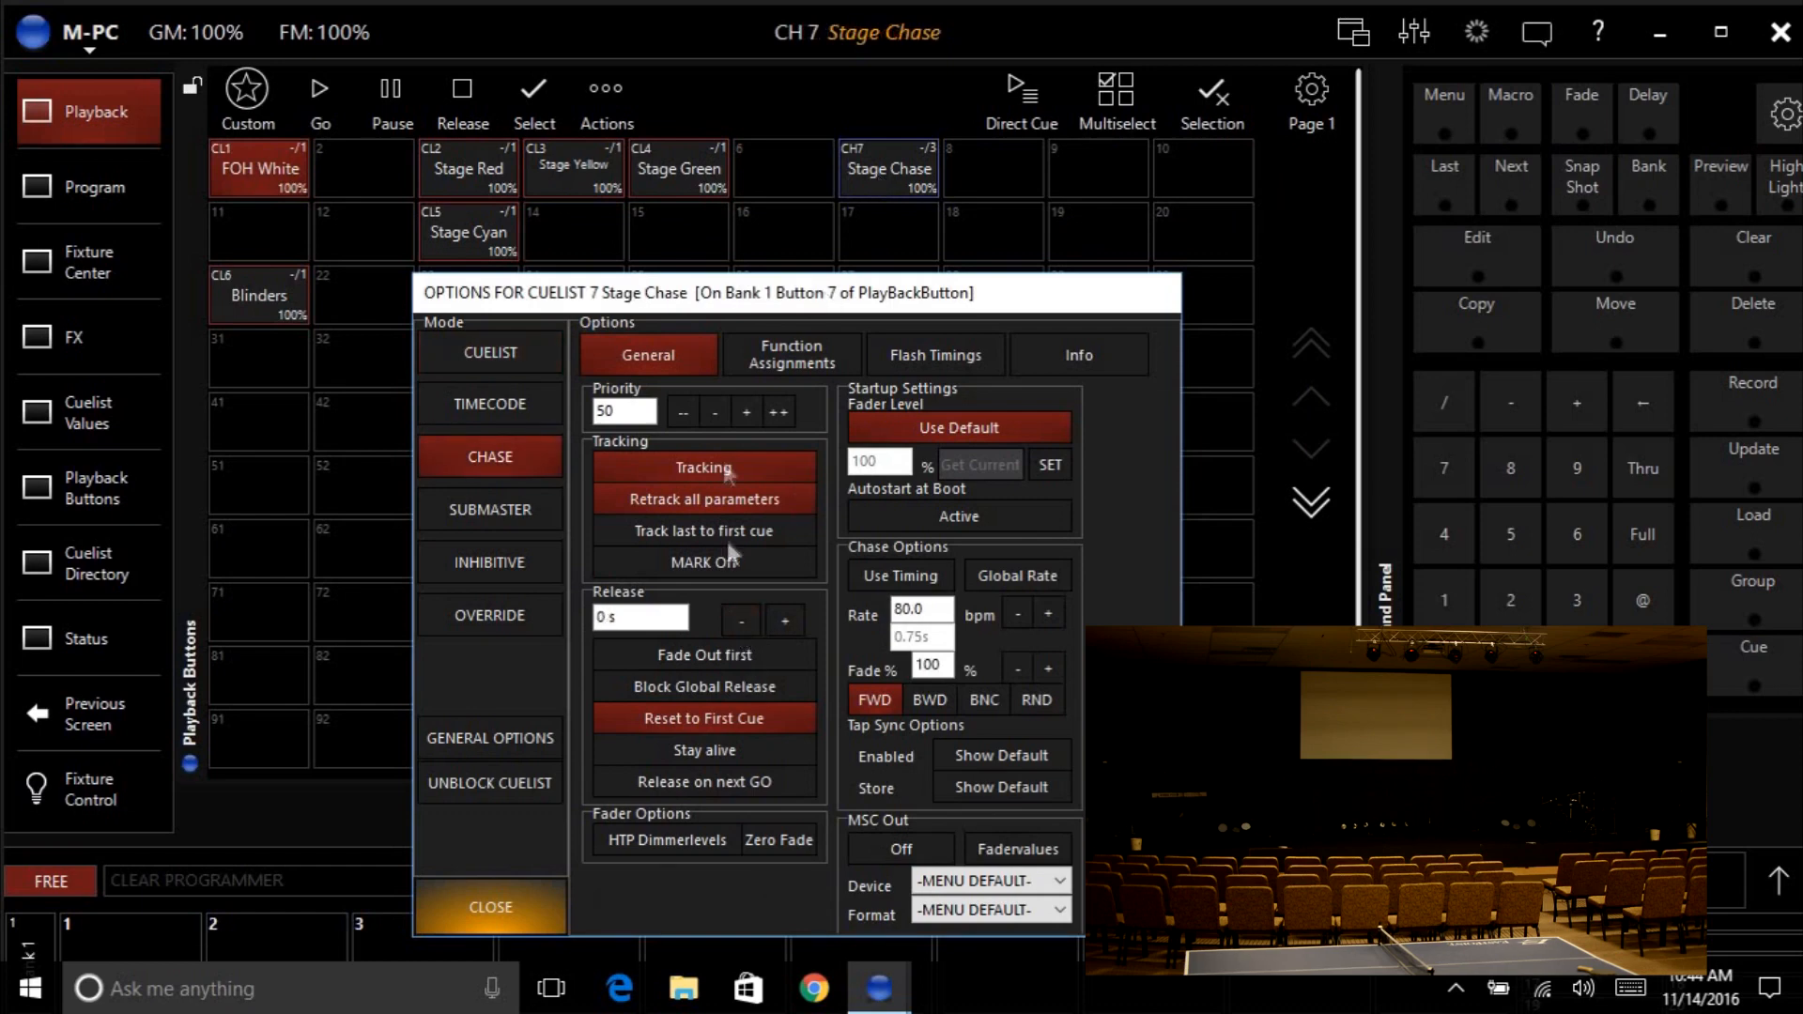
# Set the Stage Chase button's Down Action to TOGGLE and close the cuelist options.
pyautogui.click(770, 359)
pyautogui.click(765, 441)
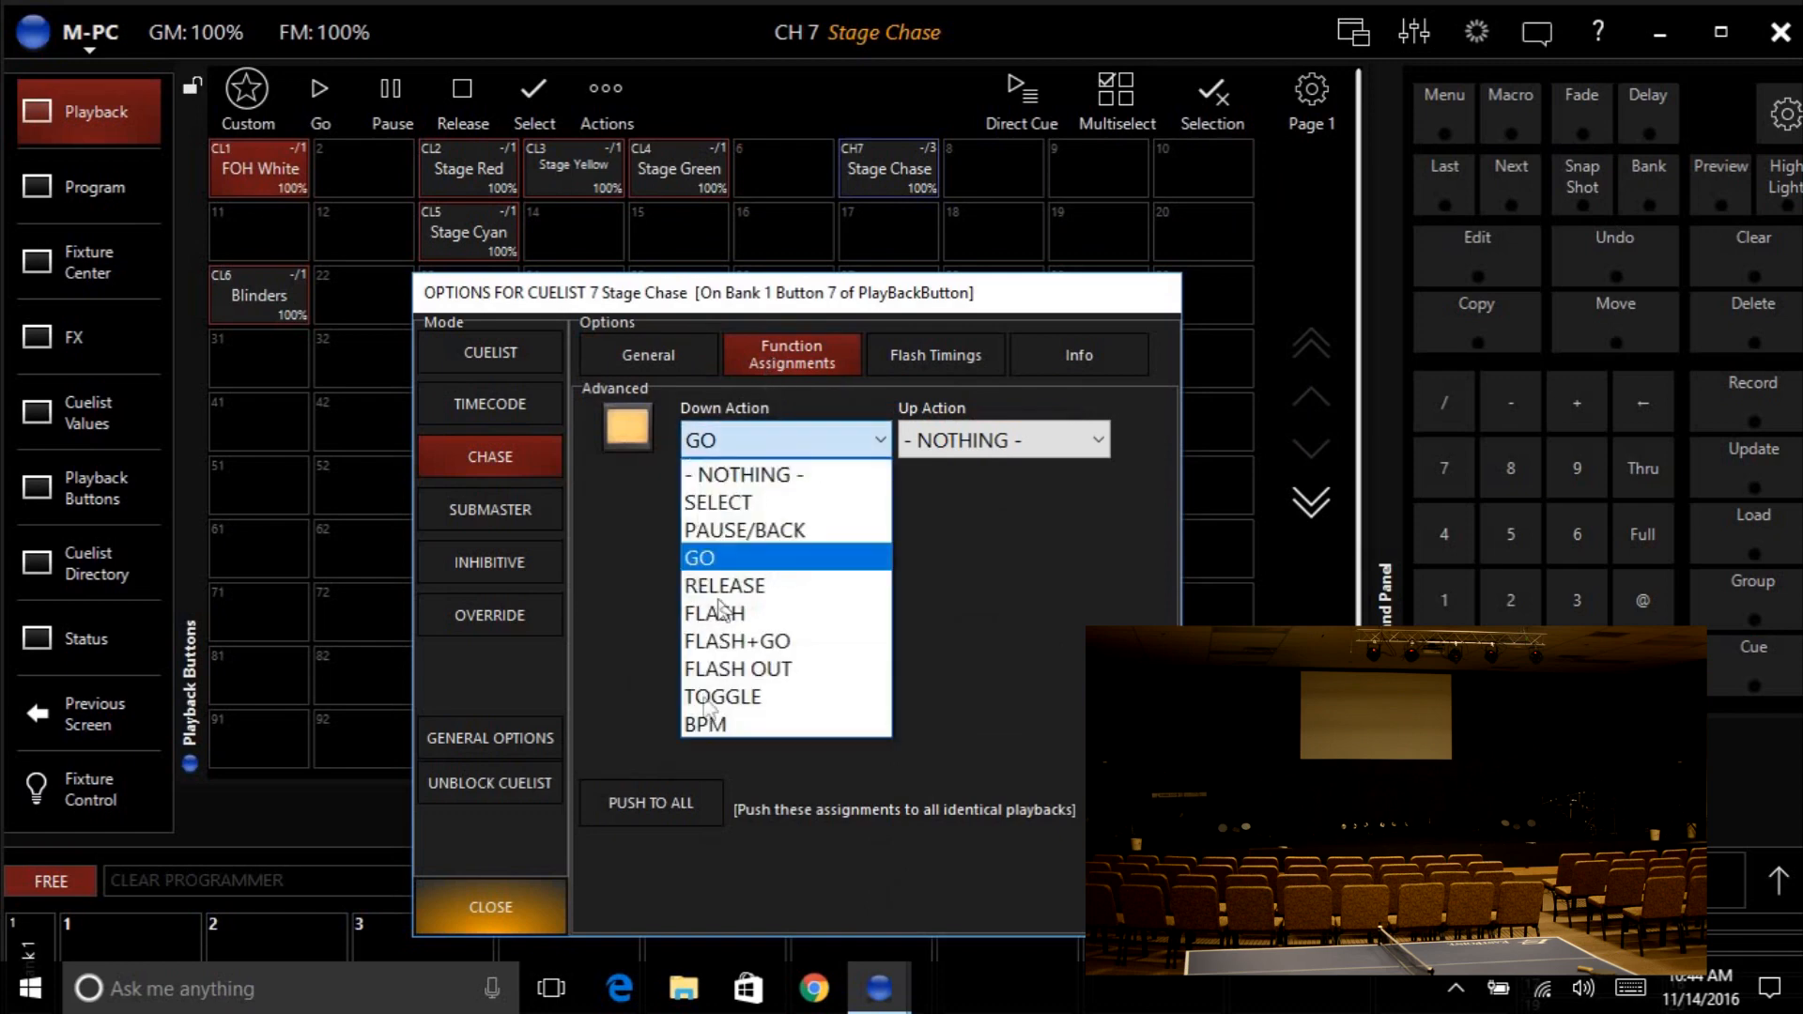
pyautogui.click(718, 699)
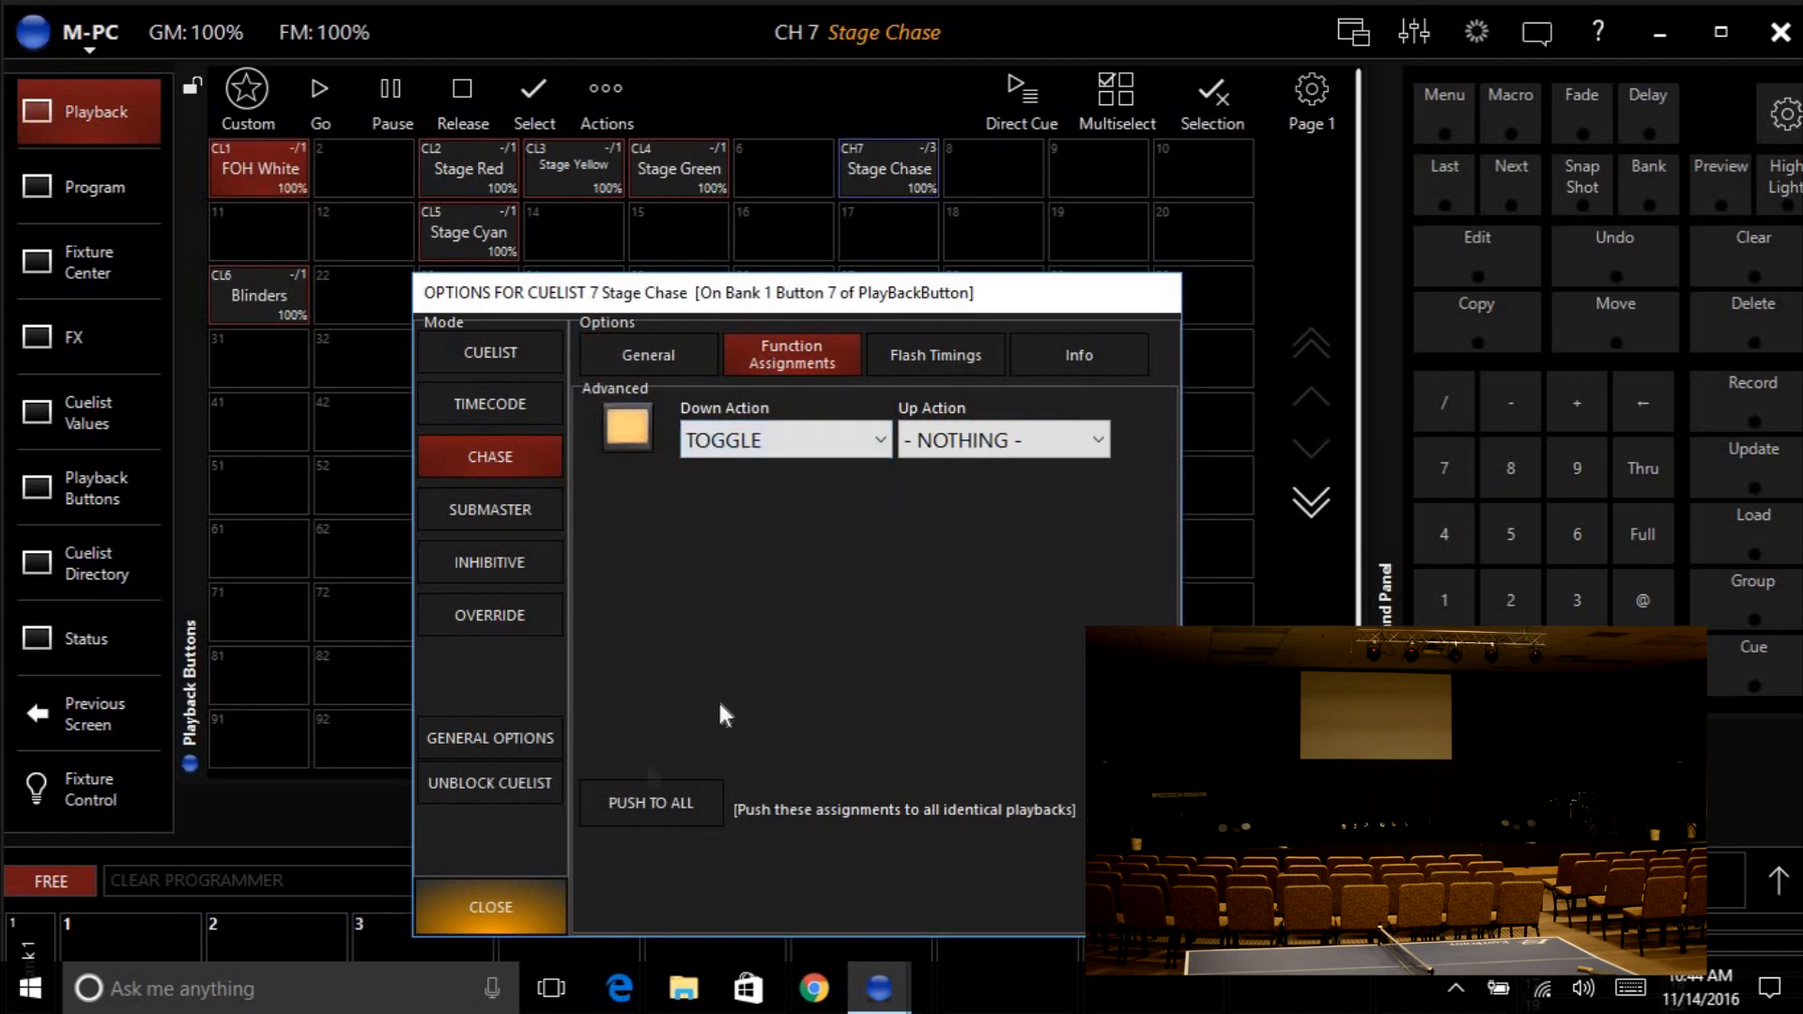
pyautogui.click(476, 910)
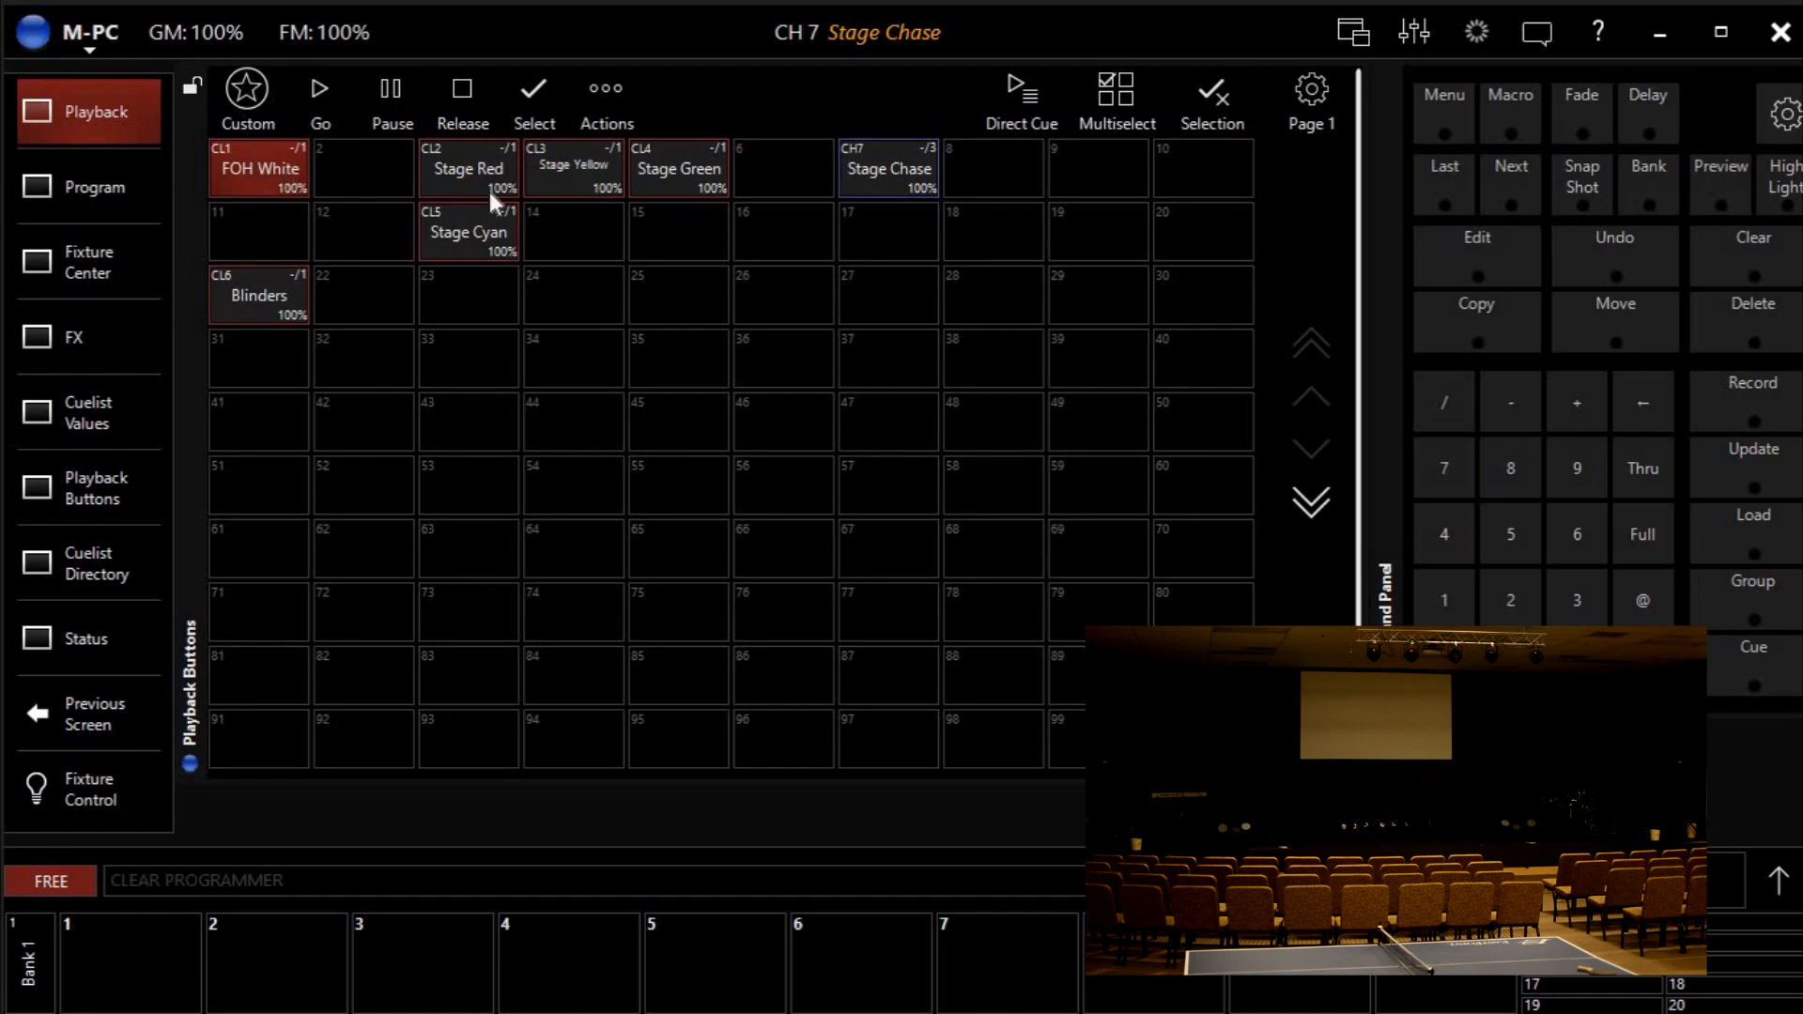
# Test switching between the Stage Red, Stage Cyan, Stage Yellow and Stage Green cuelists by triggering them repeatedly in alternation.
pyautogui.click(468, 169)
pyautogui.click(464, 242)
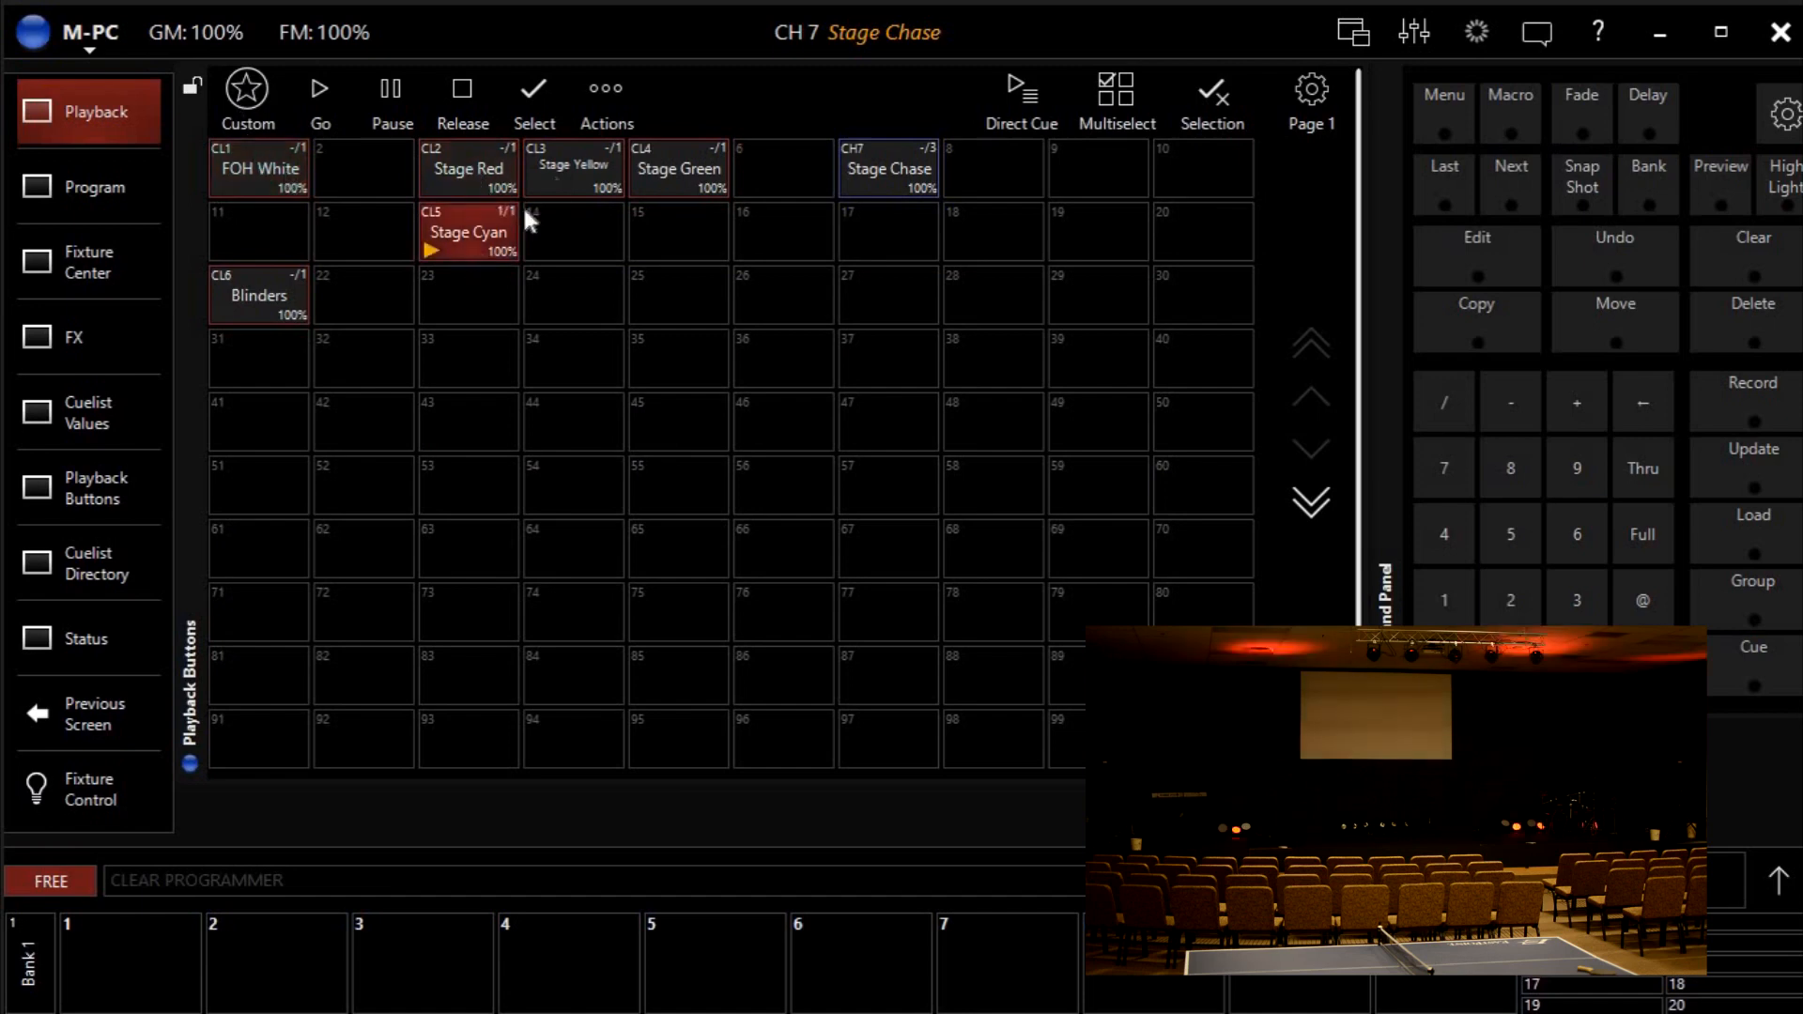
pyautogui.click(589, 159)
pyautogui.click(657, 181)
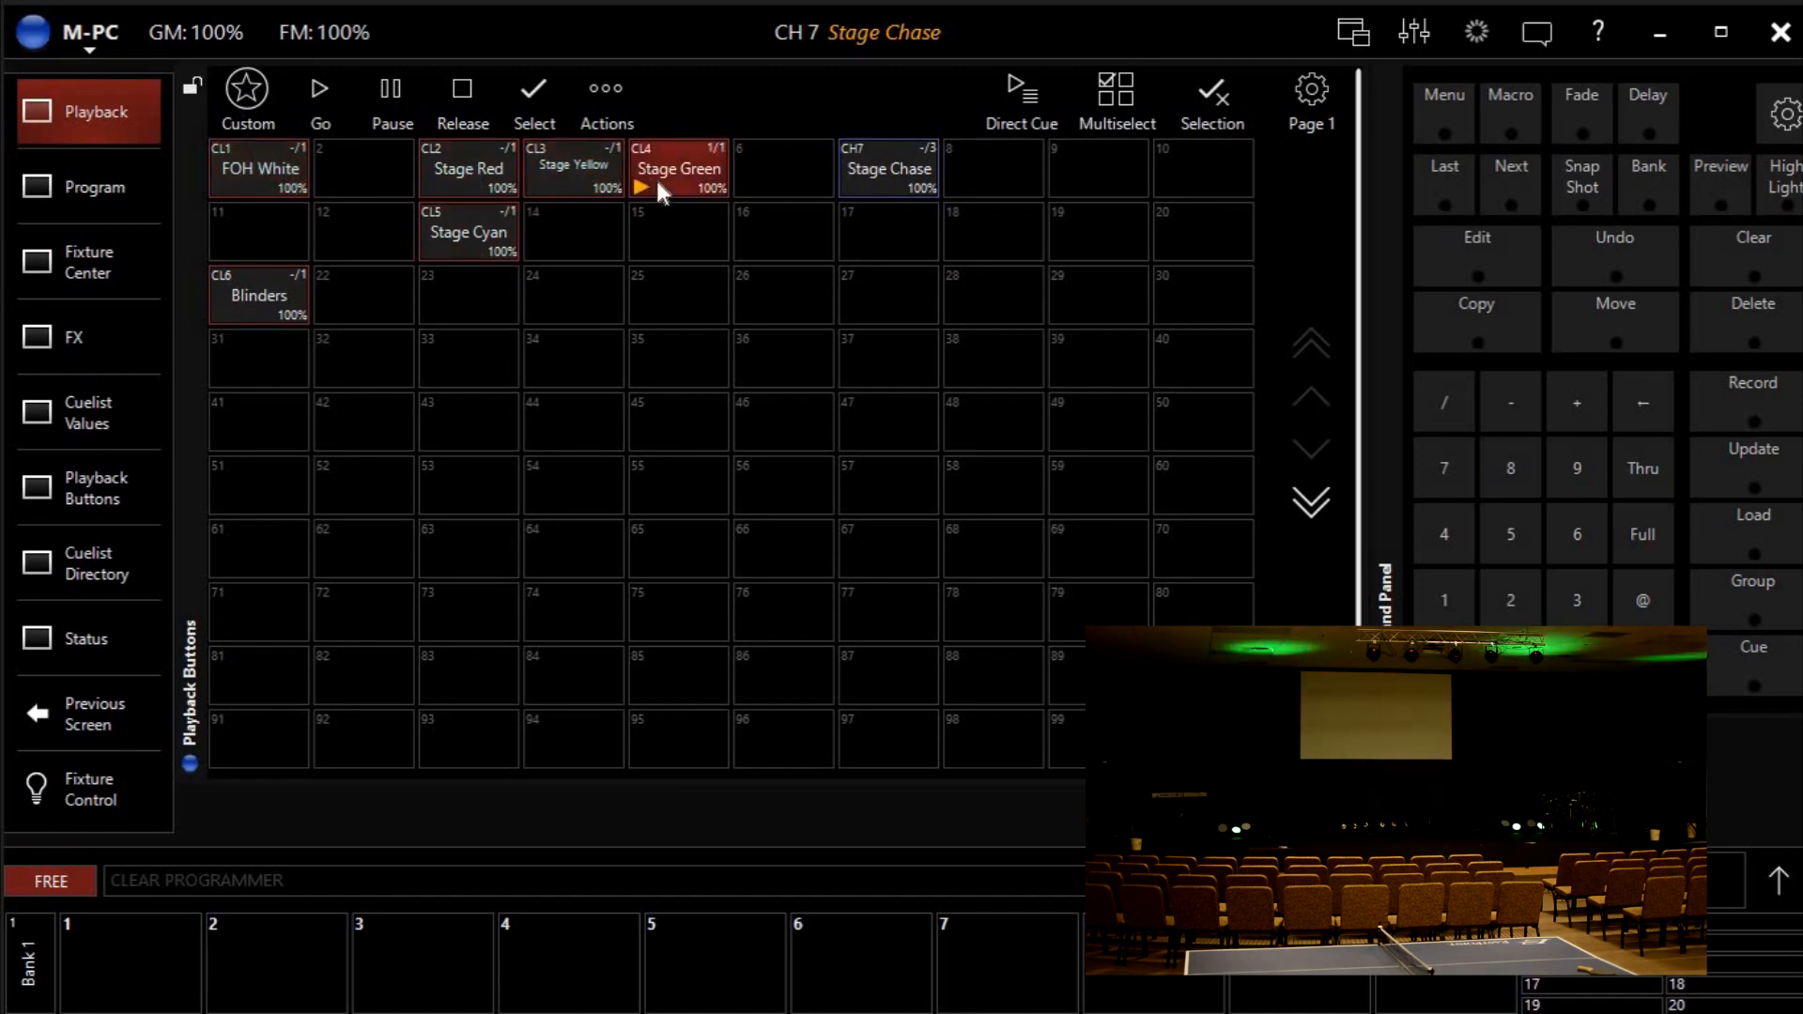
pyautogui.click(484, 218)
pyautogui.click(559, 167)
pyautogui.click(671, 173)
pyautogui.click(569, 178)
pyautogui.click(498, 177)
pyautogui.click(479, 254)
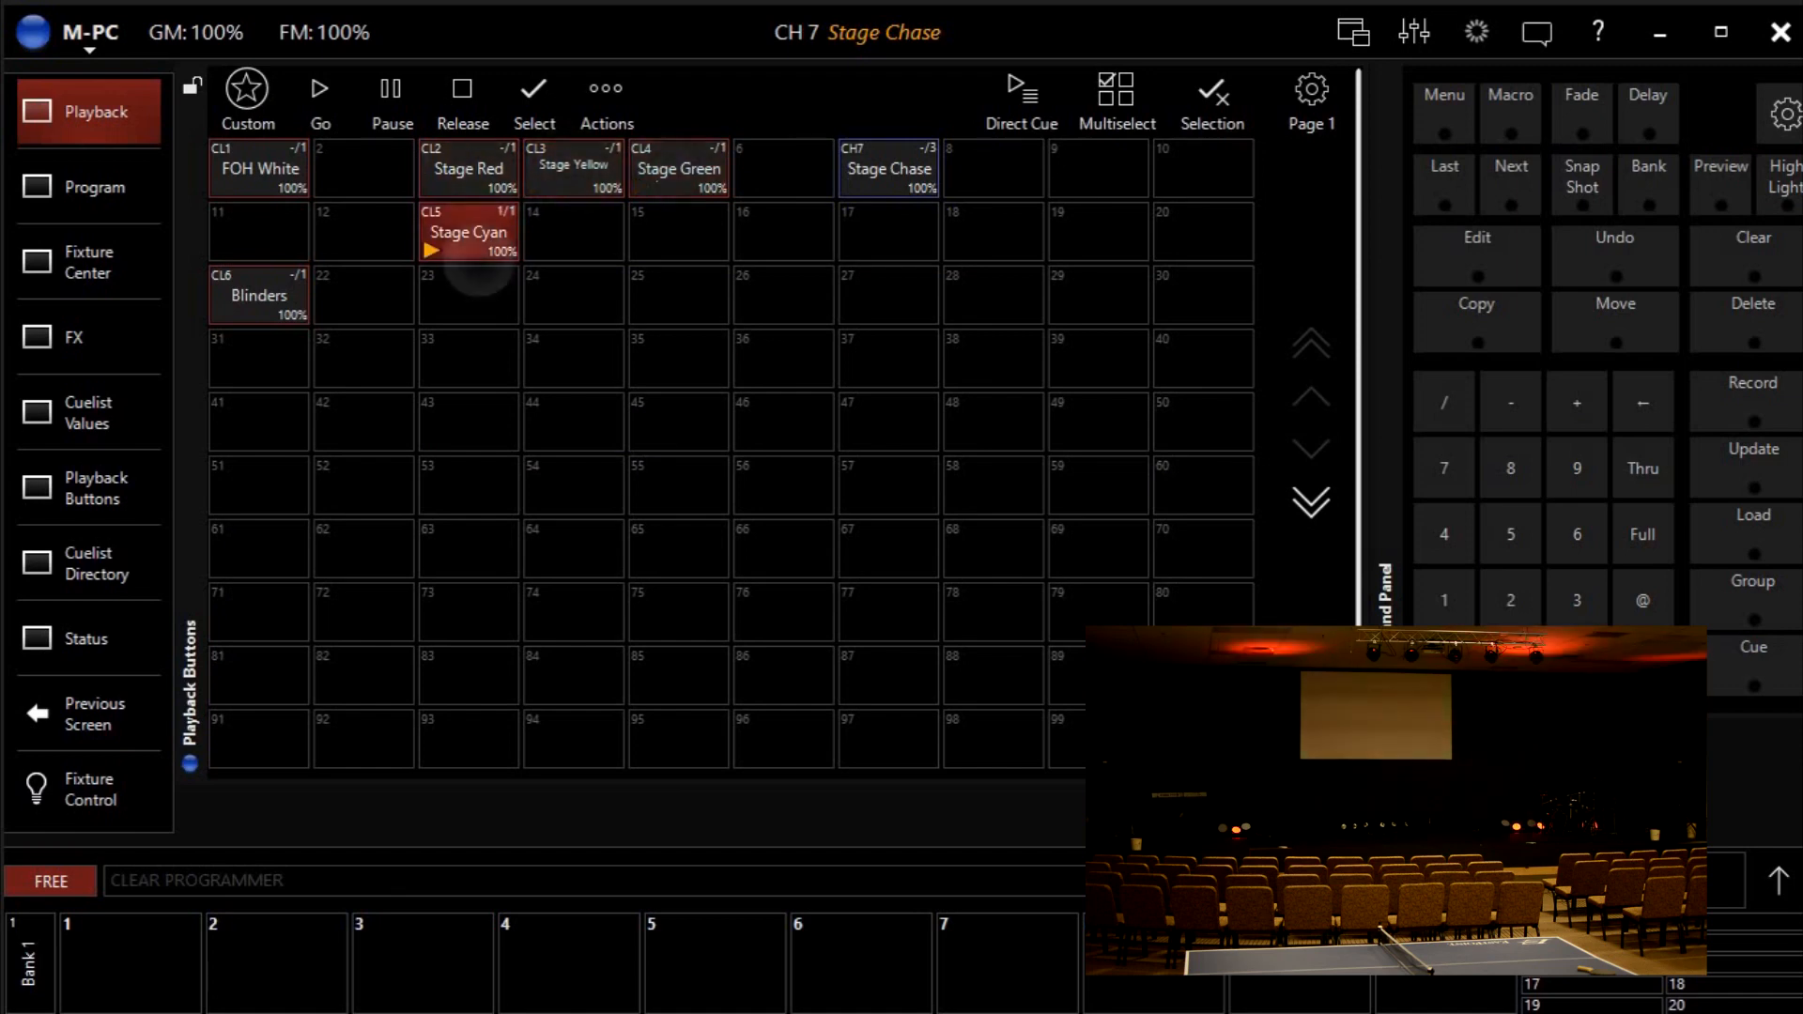
pyautogui.click(563, 179)
pyautogui.click(671, 170)
pyautogui.click(554, 177)
pyautogui.click(477, 171)
pyautogui.click(457, 249)
pyautogui.click(462, 163)
pyautogui.click(561, 166)
pyautogui.click(674, 165)
pyautogui.click(571, 176)
pyautogui.click(473, 178)
pyautogui.click(469, 247)
pyautogui.click(468, 163)
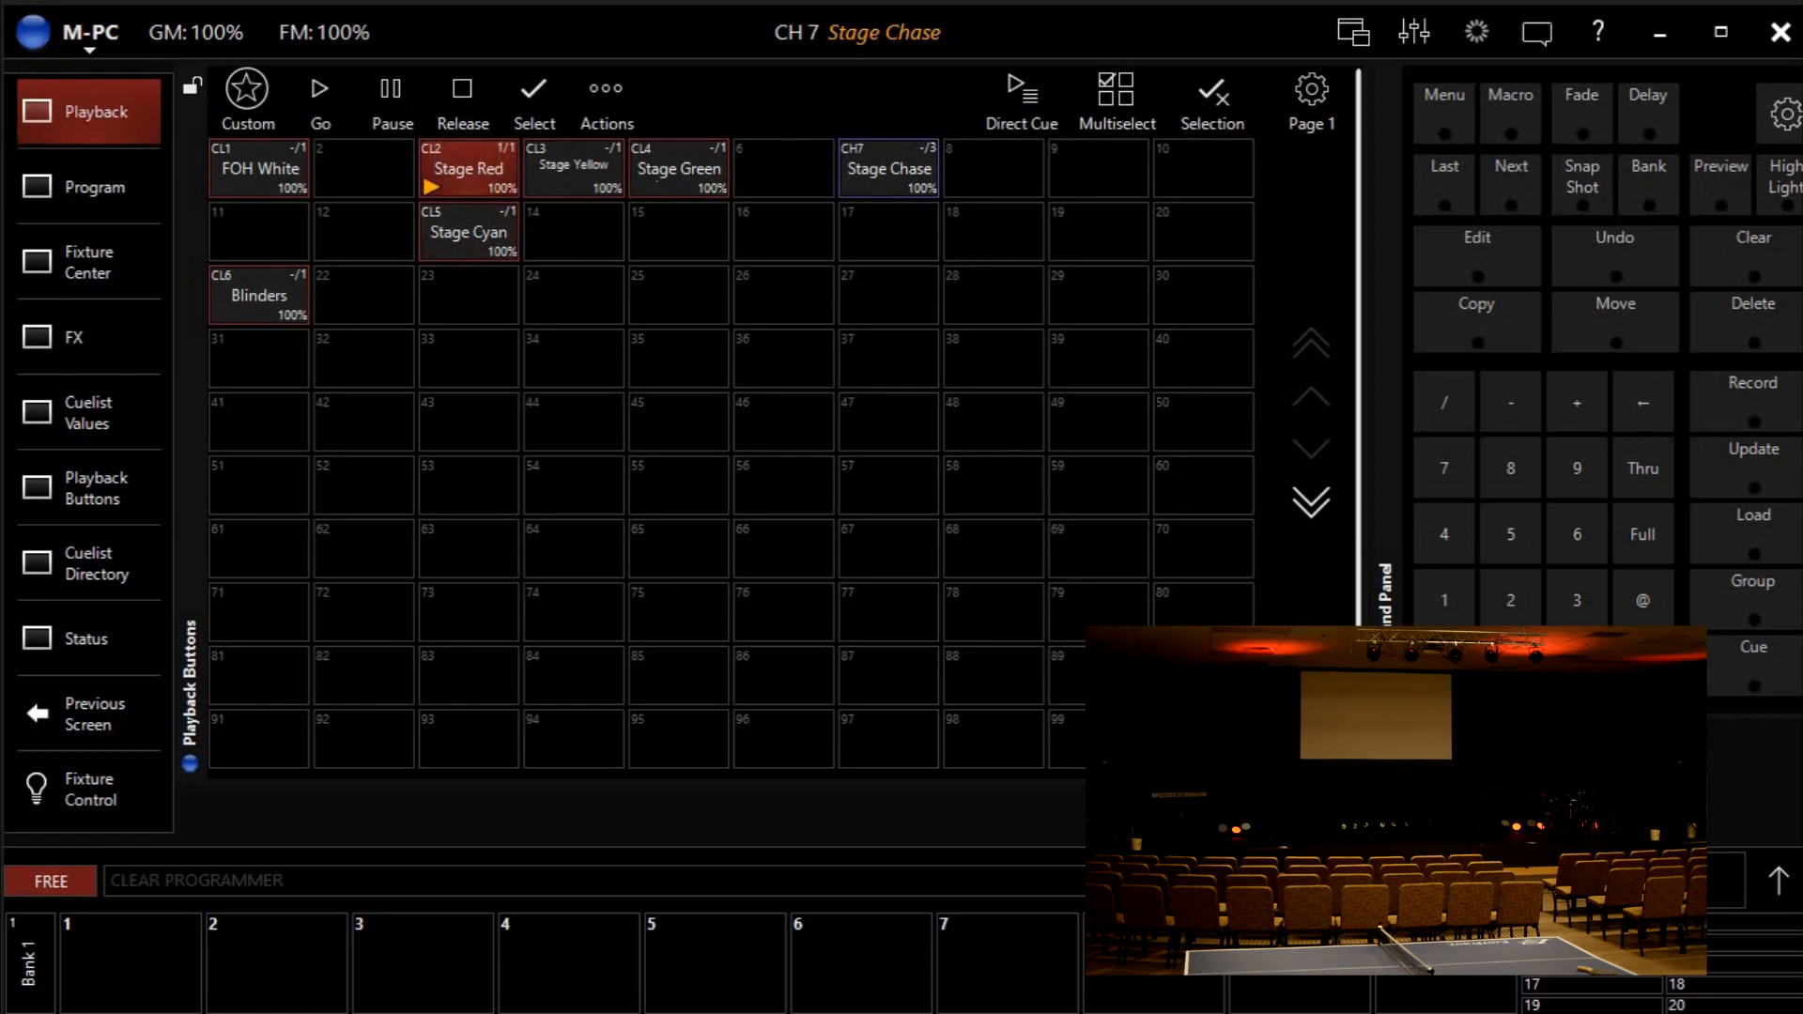
pyautogui.click(586, 169)
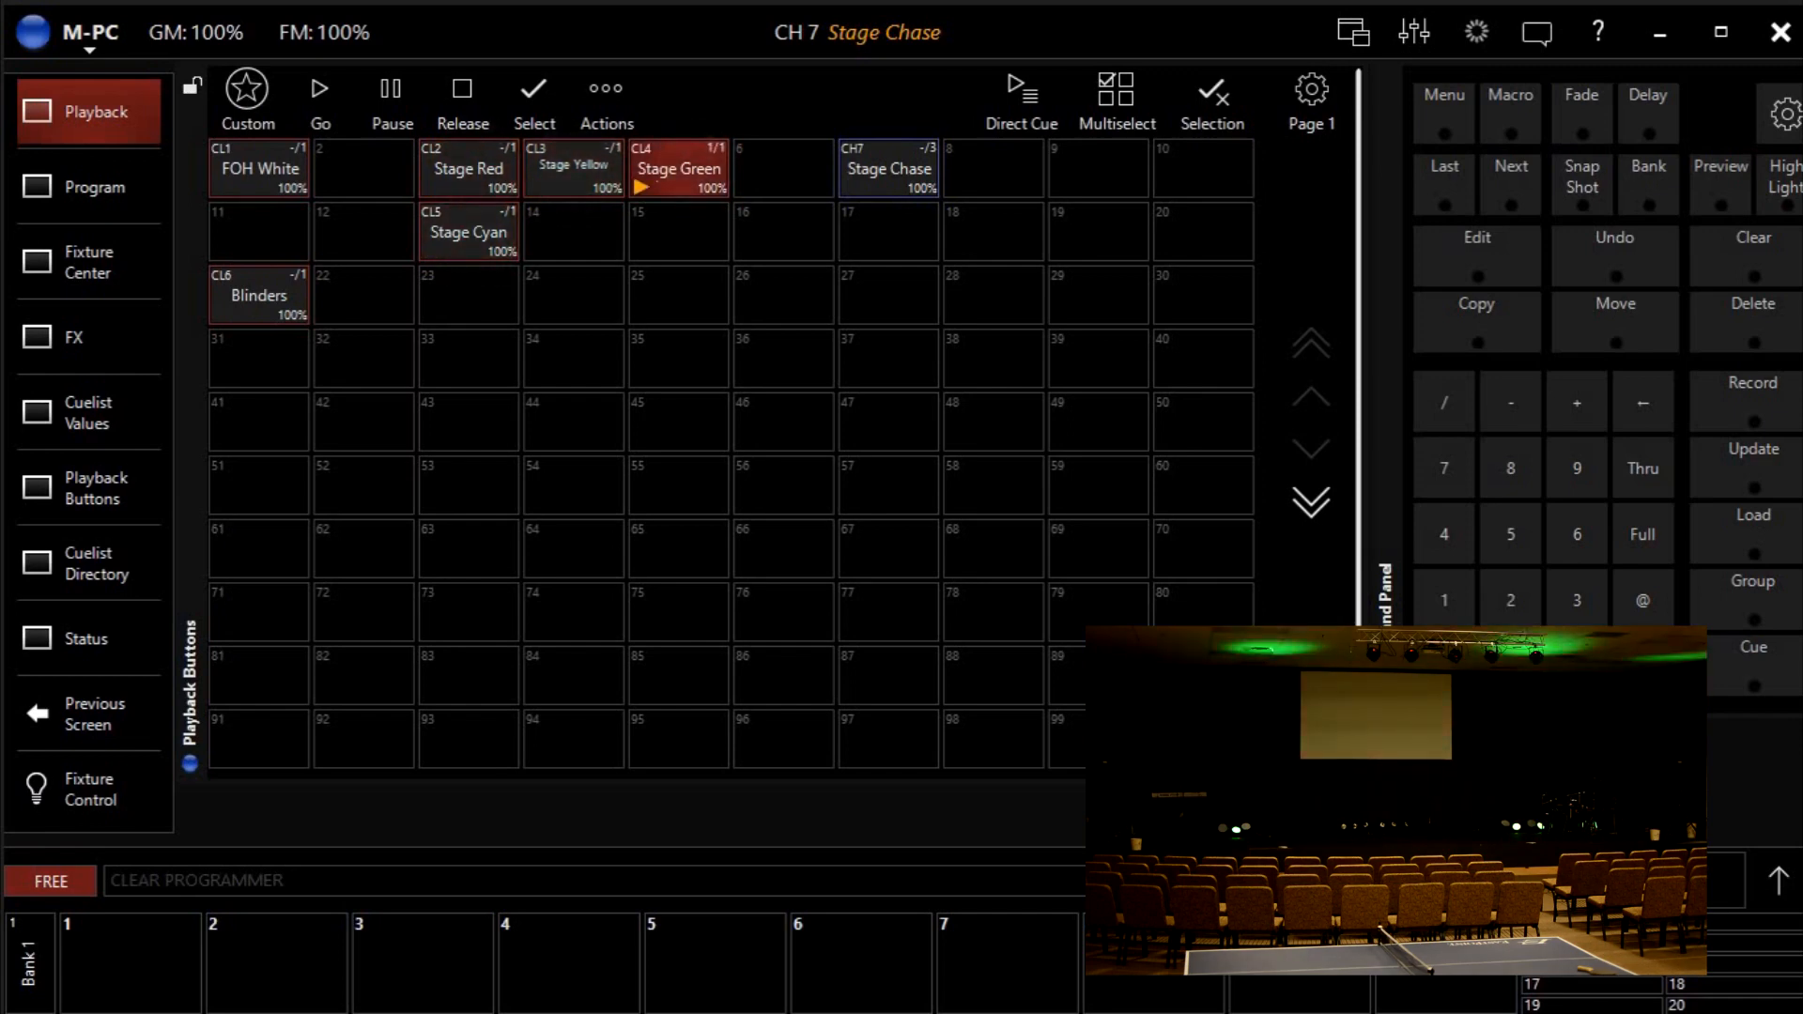
# Start the Stage Chase cuelist and set its chase fade to 0 % in its general options.
pyautogui.click(888, 169)
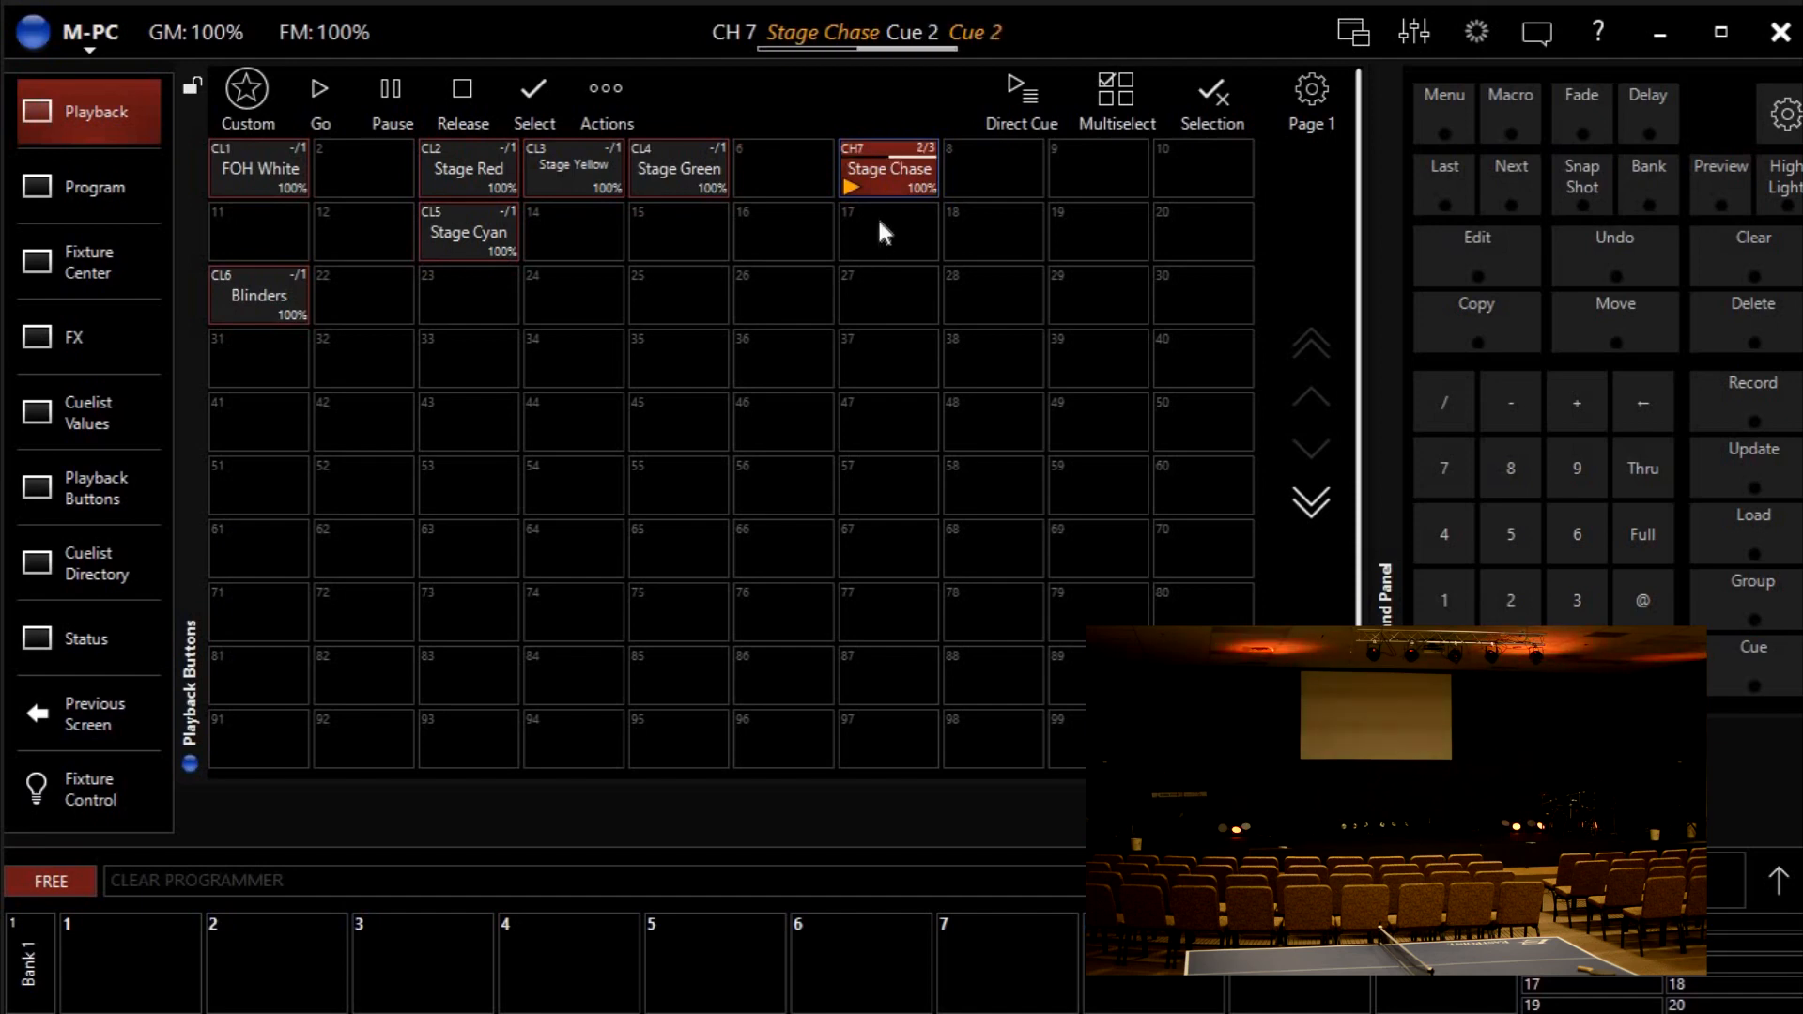
pyautogui.rightClick(881, 172)
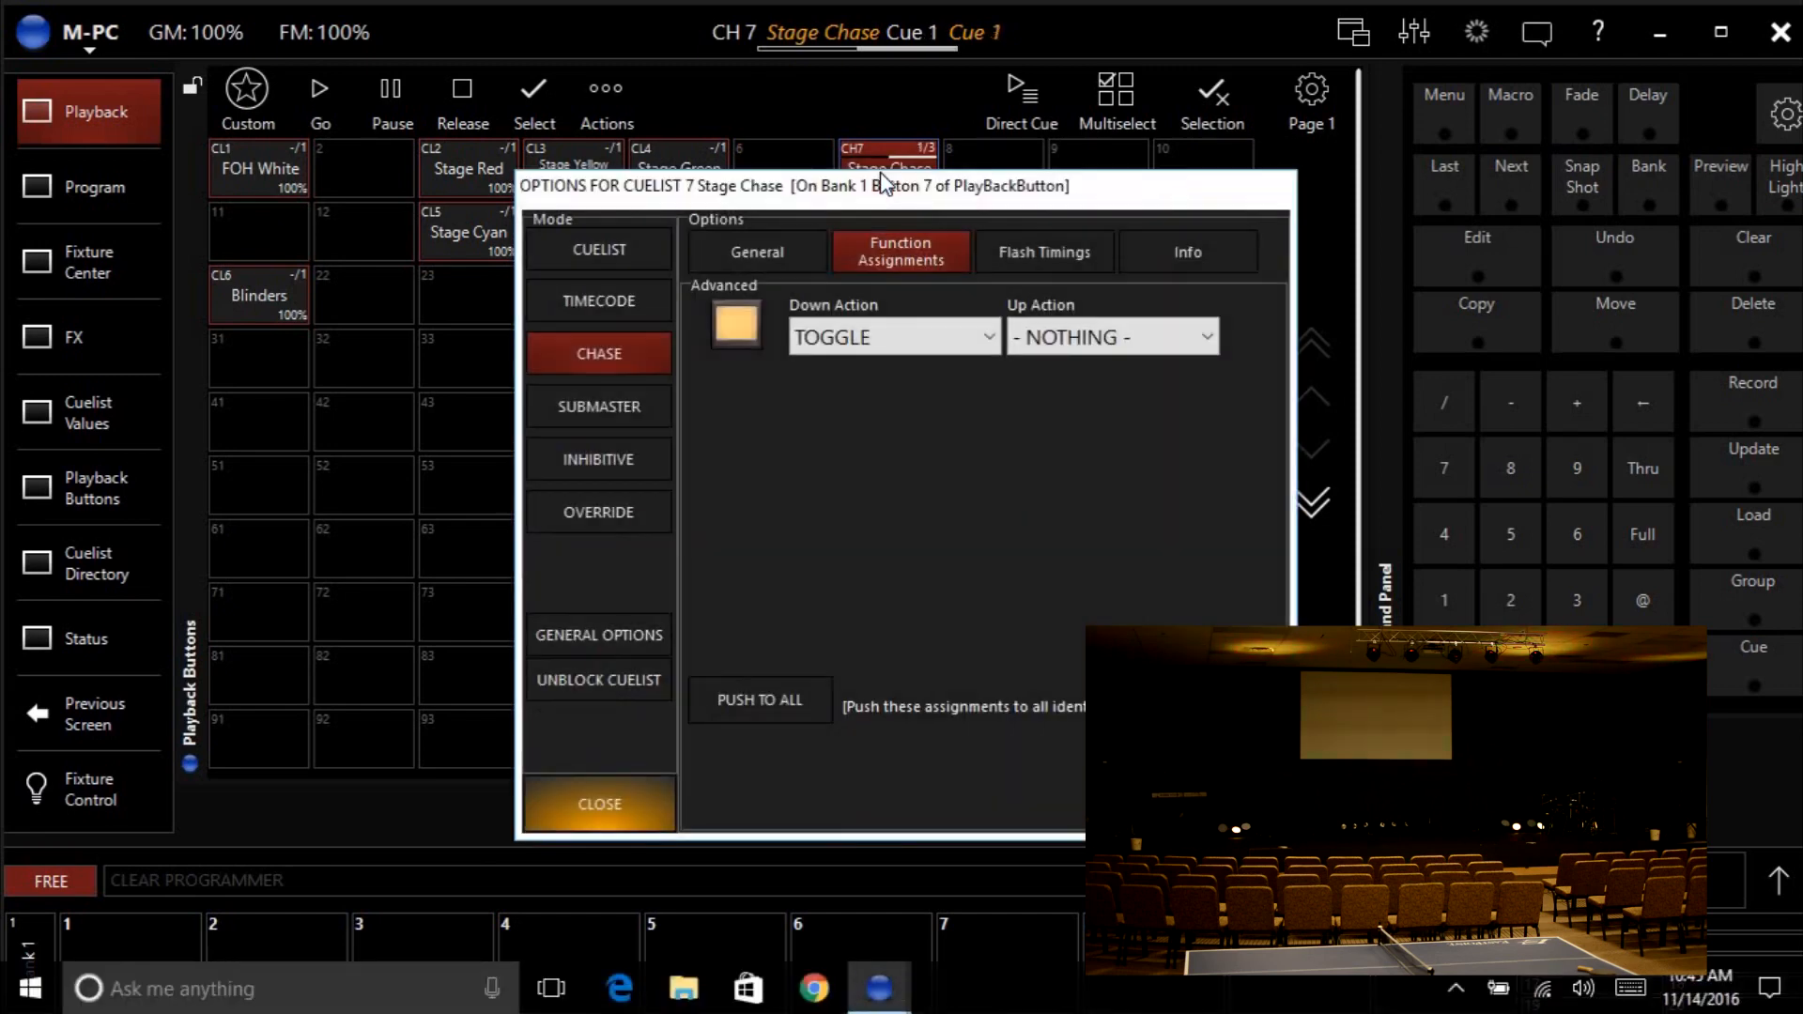
pyautogui.click(759, 250)
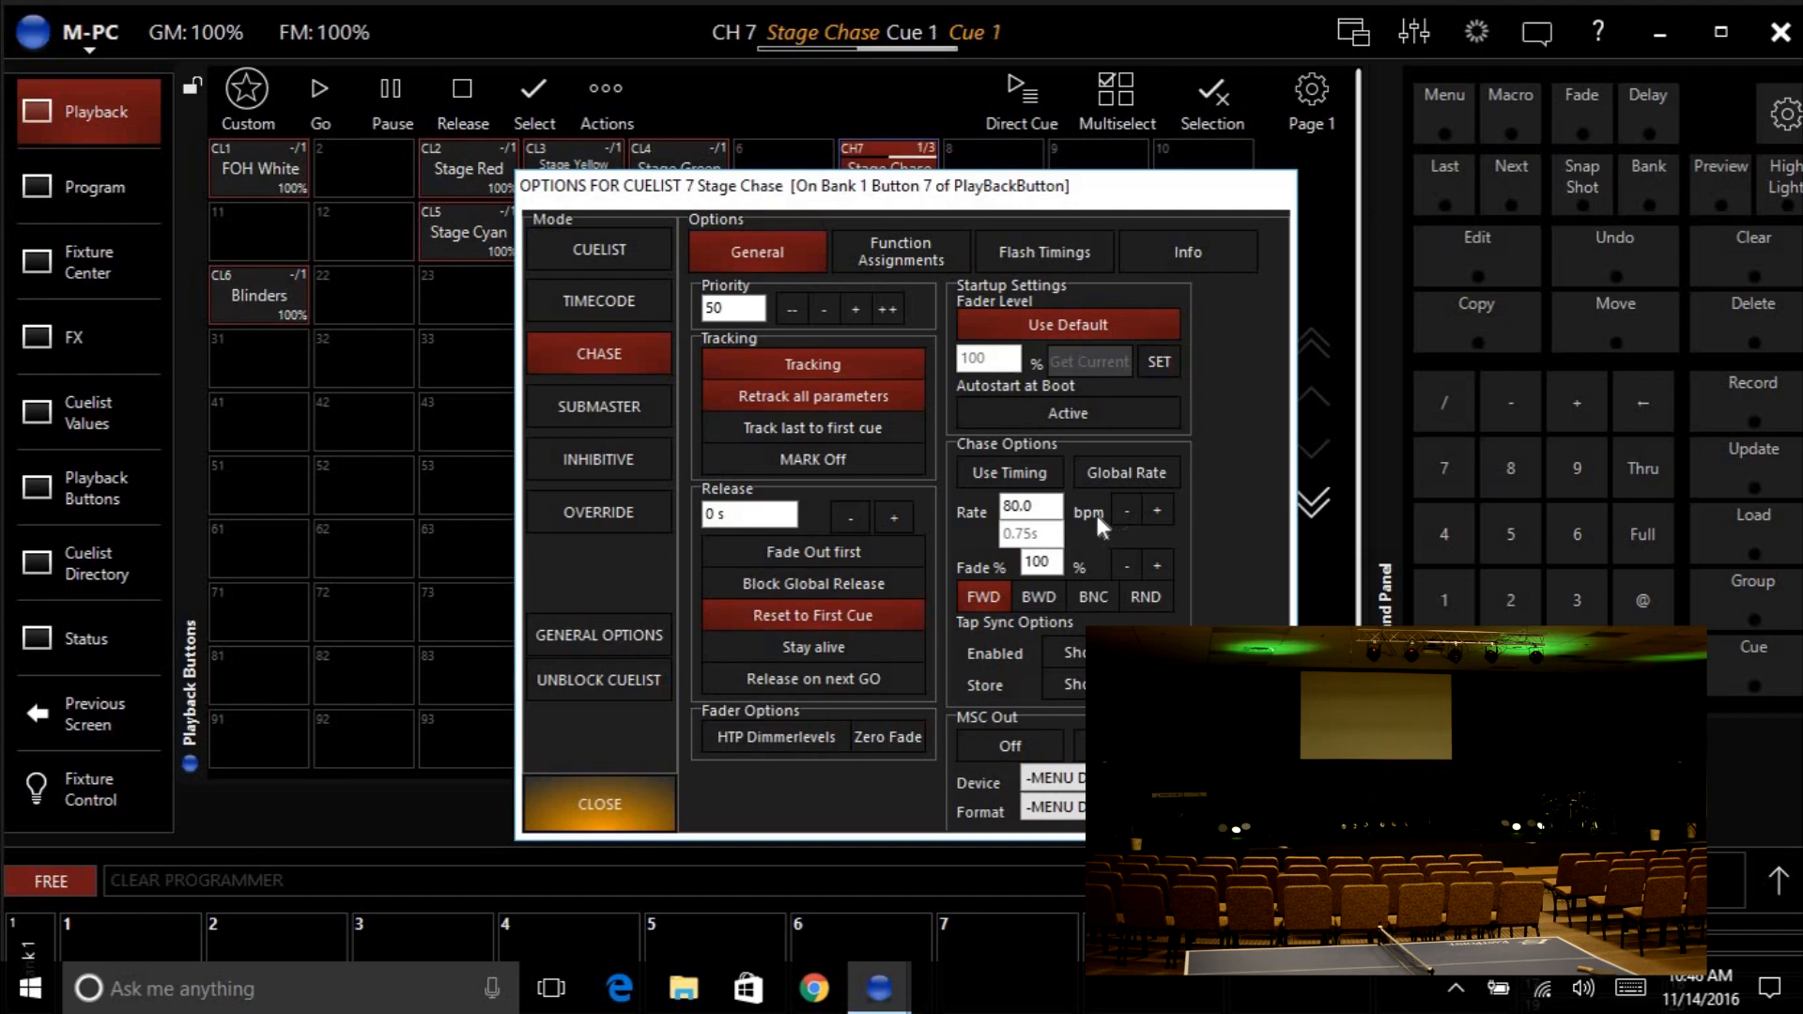
pyautogui.click(1124, 564)
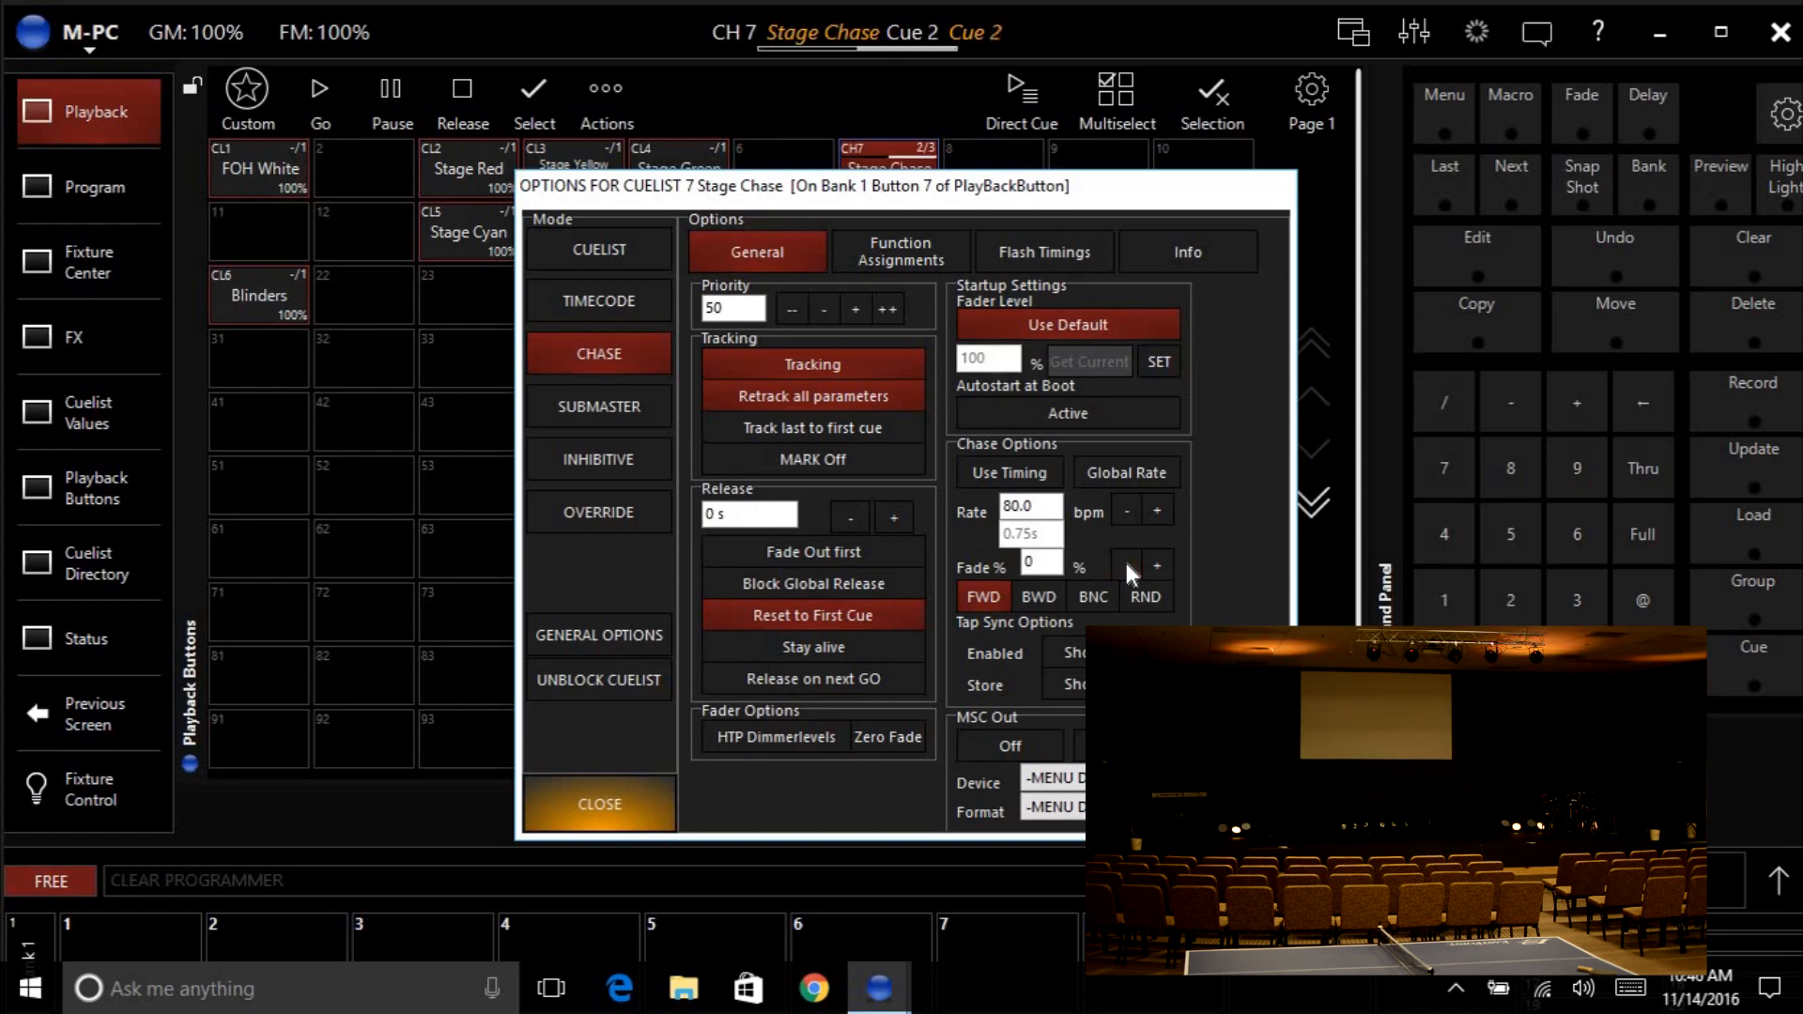
# Set the Stage Chase rate to 130.50 bpm, close the cuelist options and stop the chase.
pyautogui.click(1154, 510)
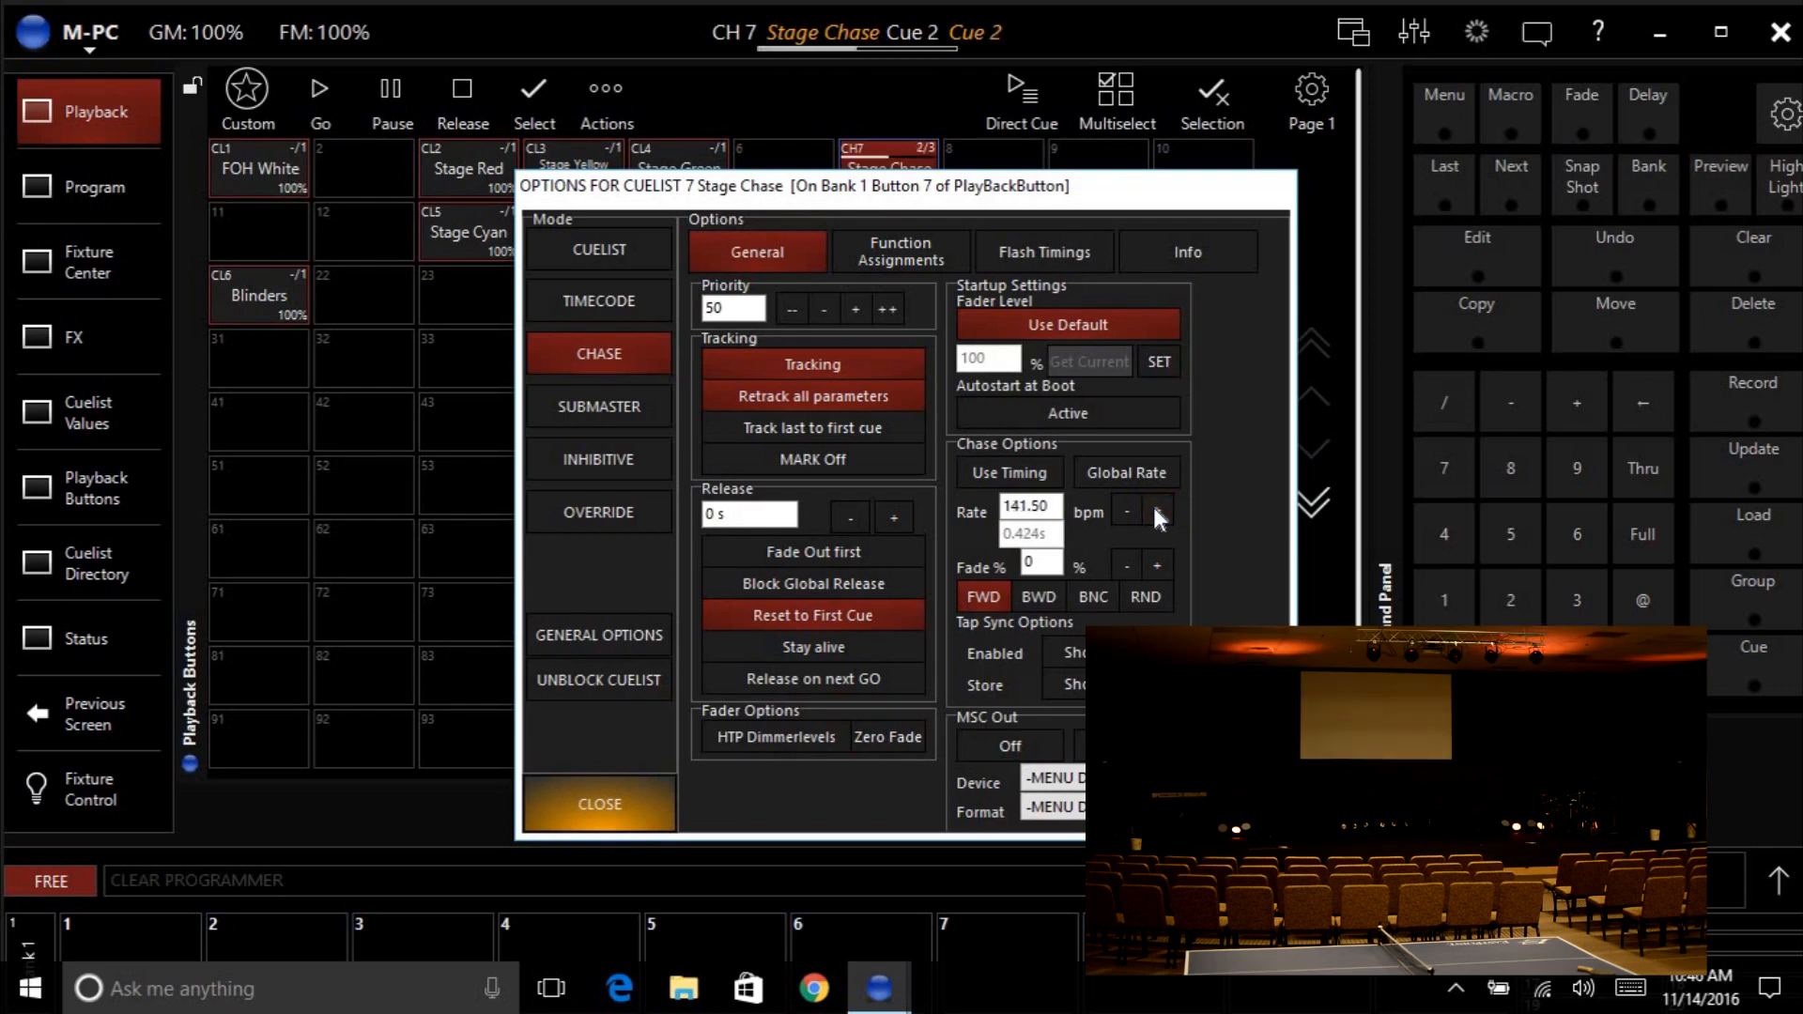
pyautogui.click(1130, 512)
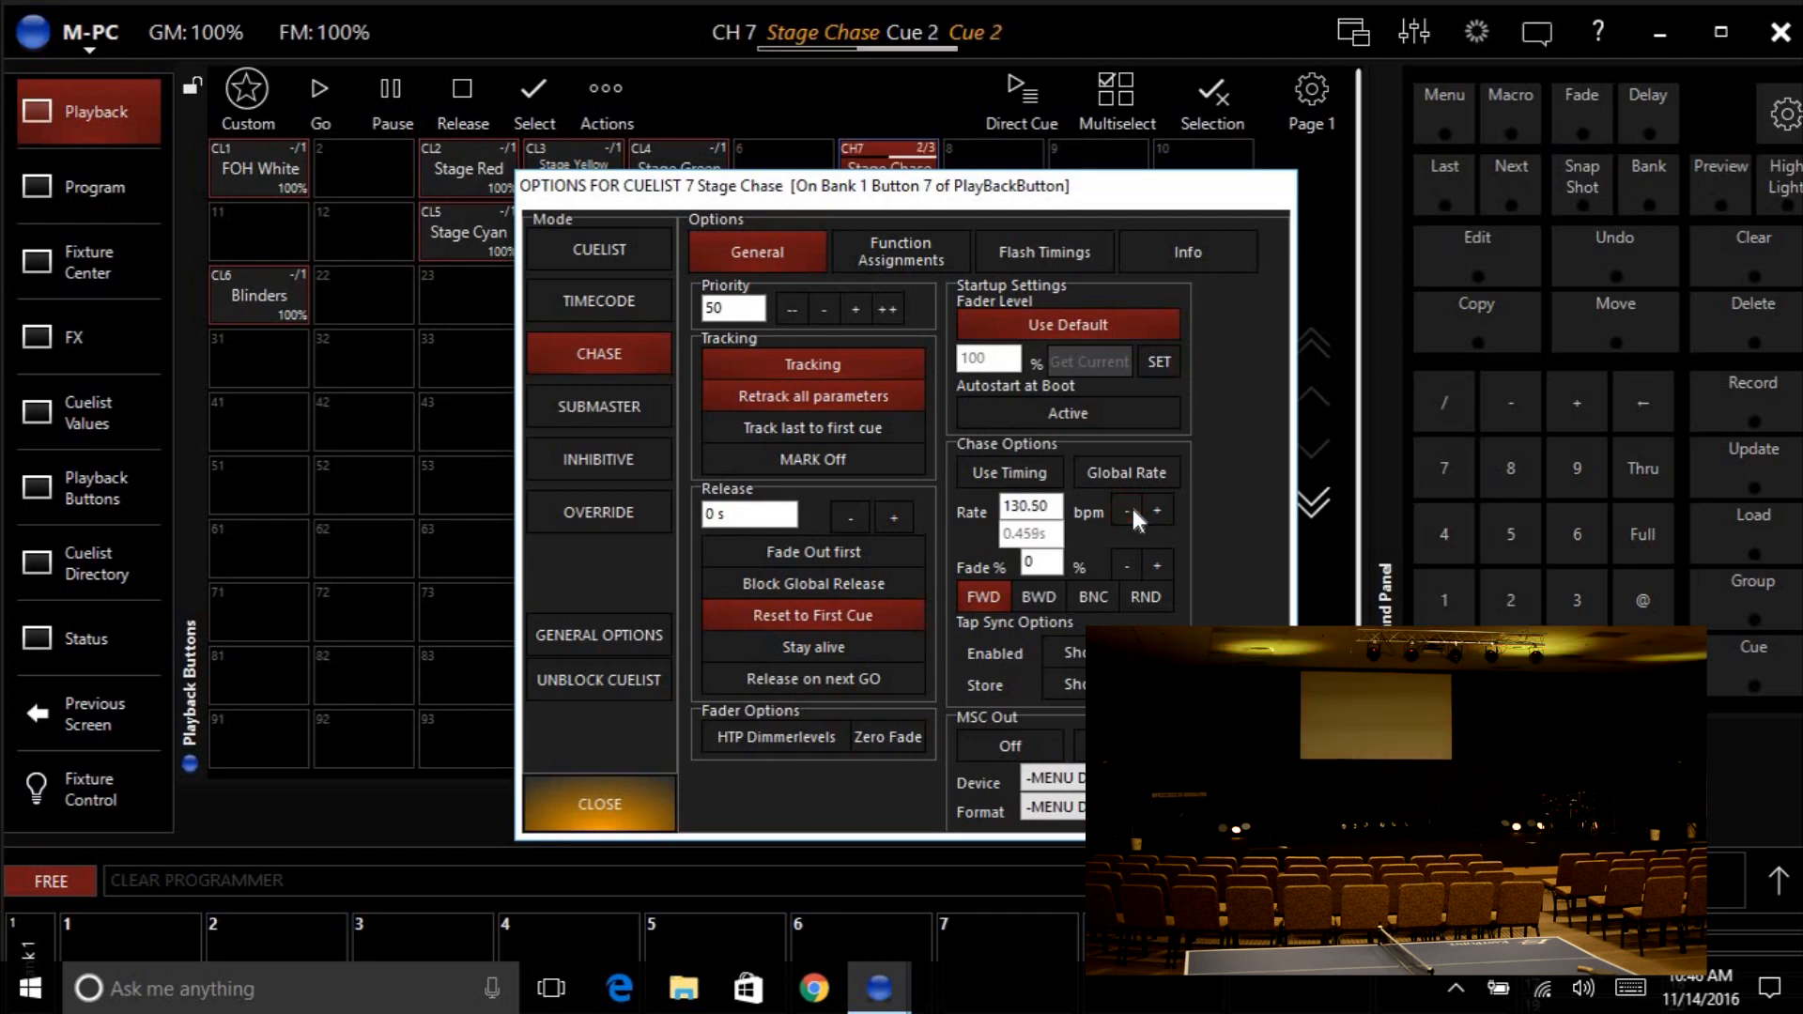
pyautogui.click(594, 807)
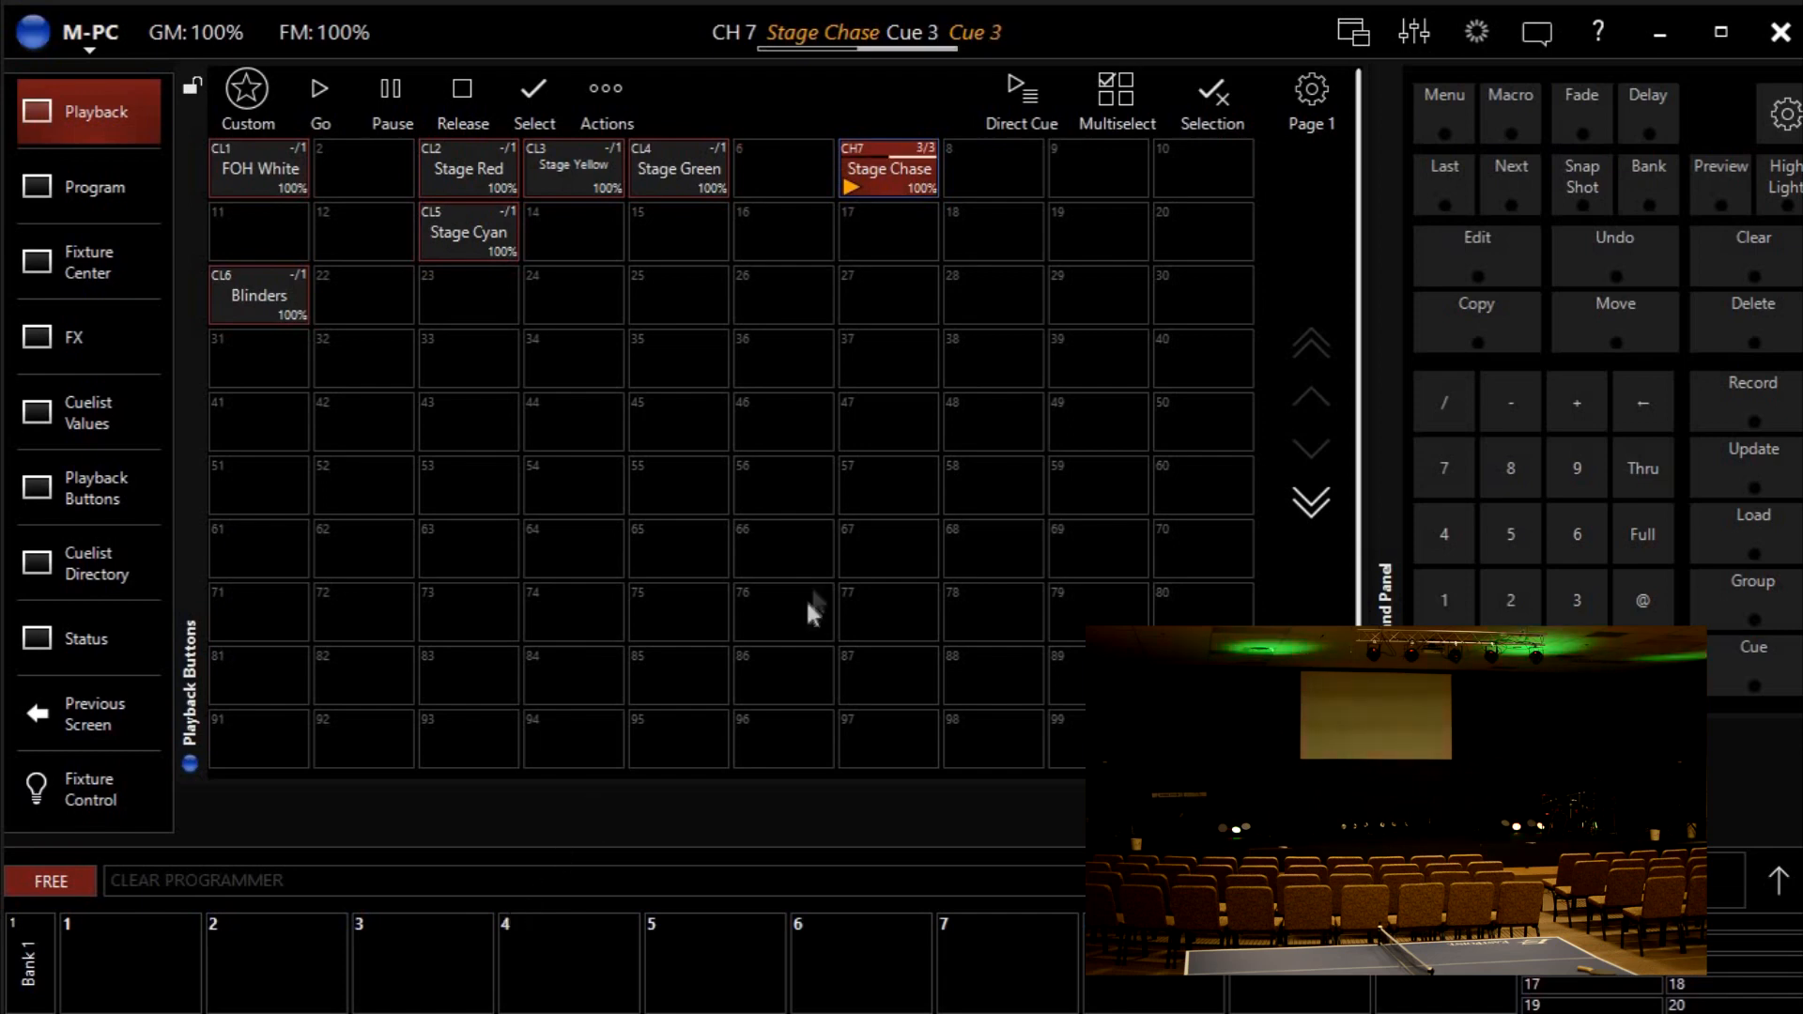
pyautogui.press('Escape')
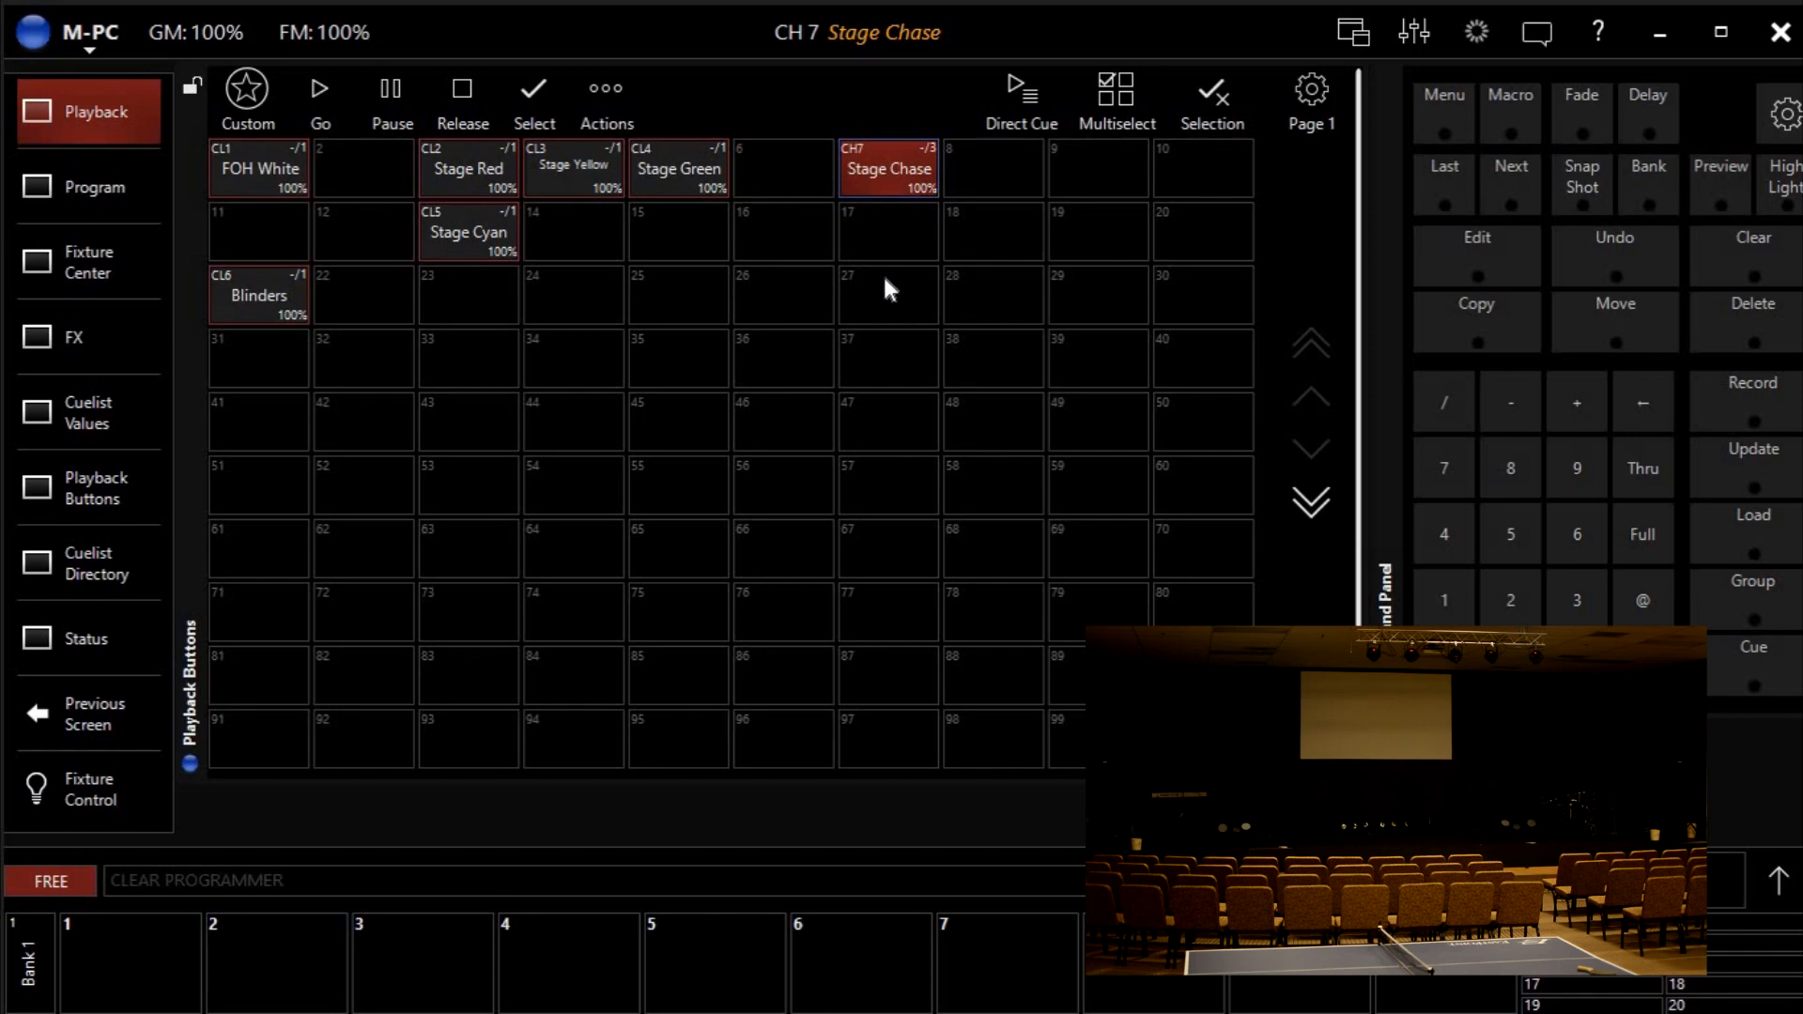
# Move the Stage Chase cuelist from playback button 7 to playback fader 3.
pyautogui.click(1621, 323)
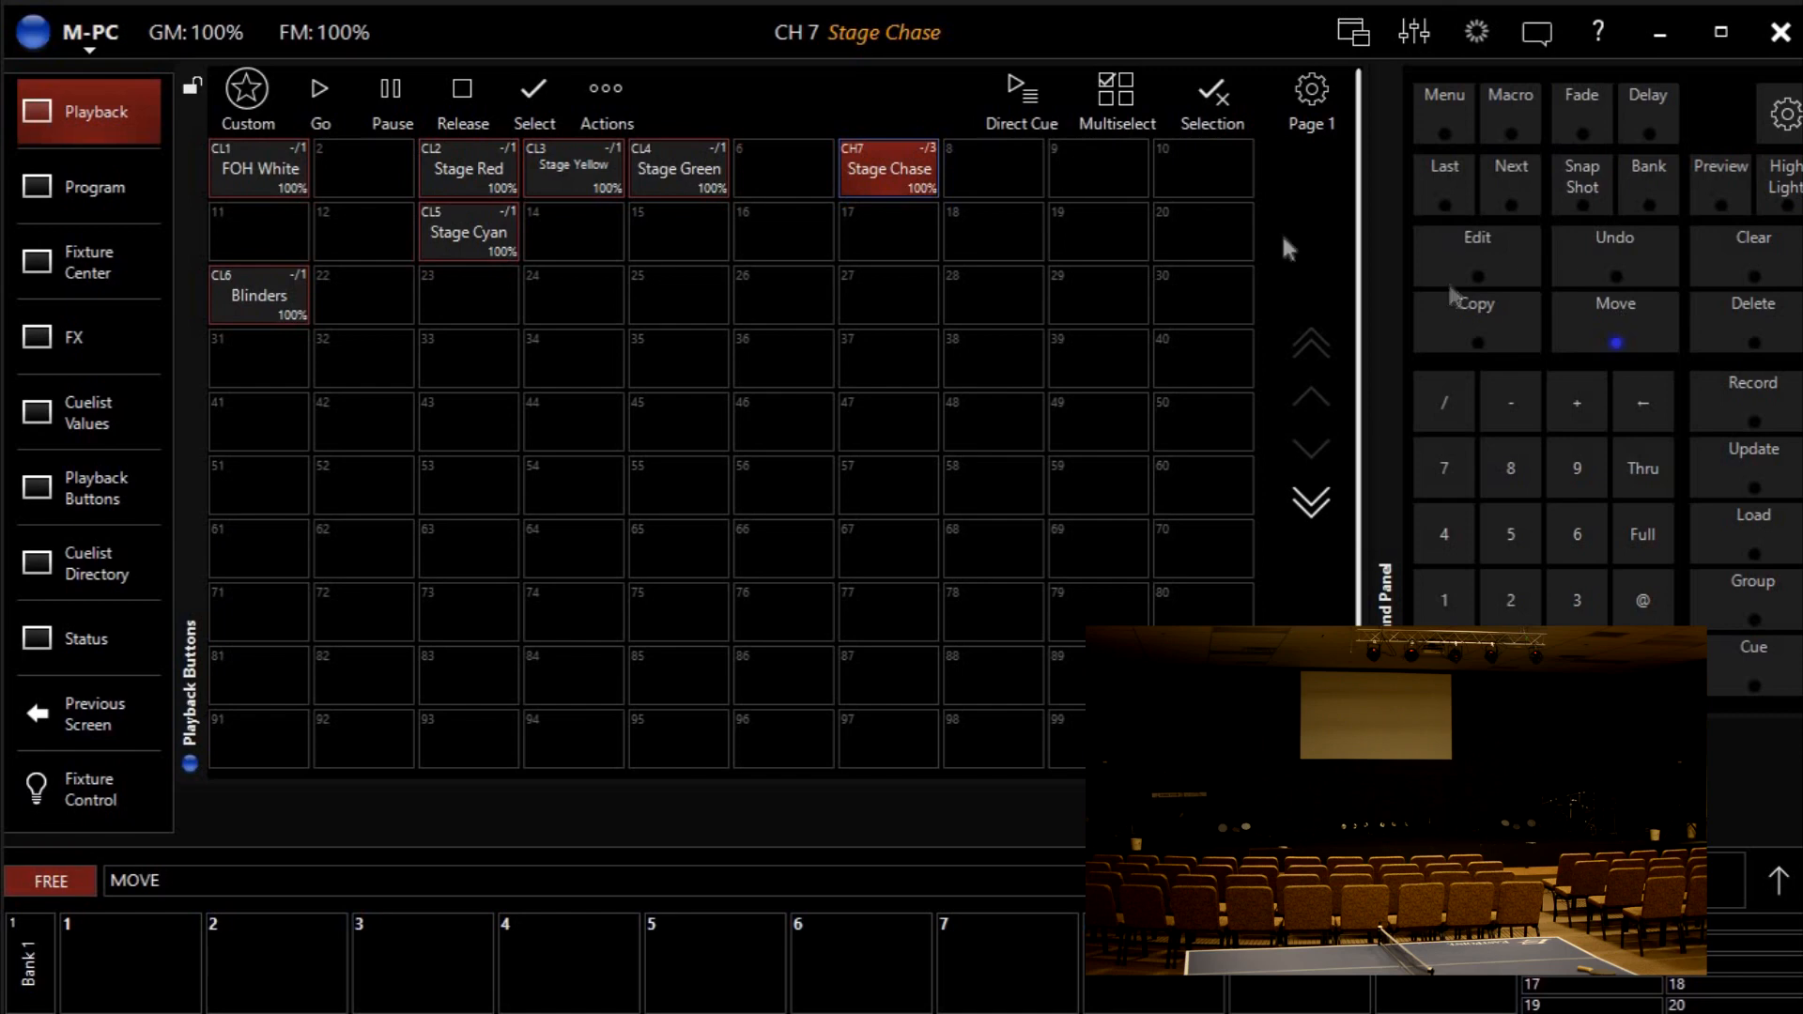
pyautogui.click(903, 173)
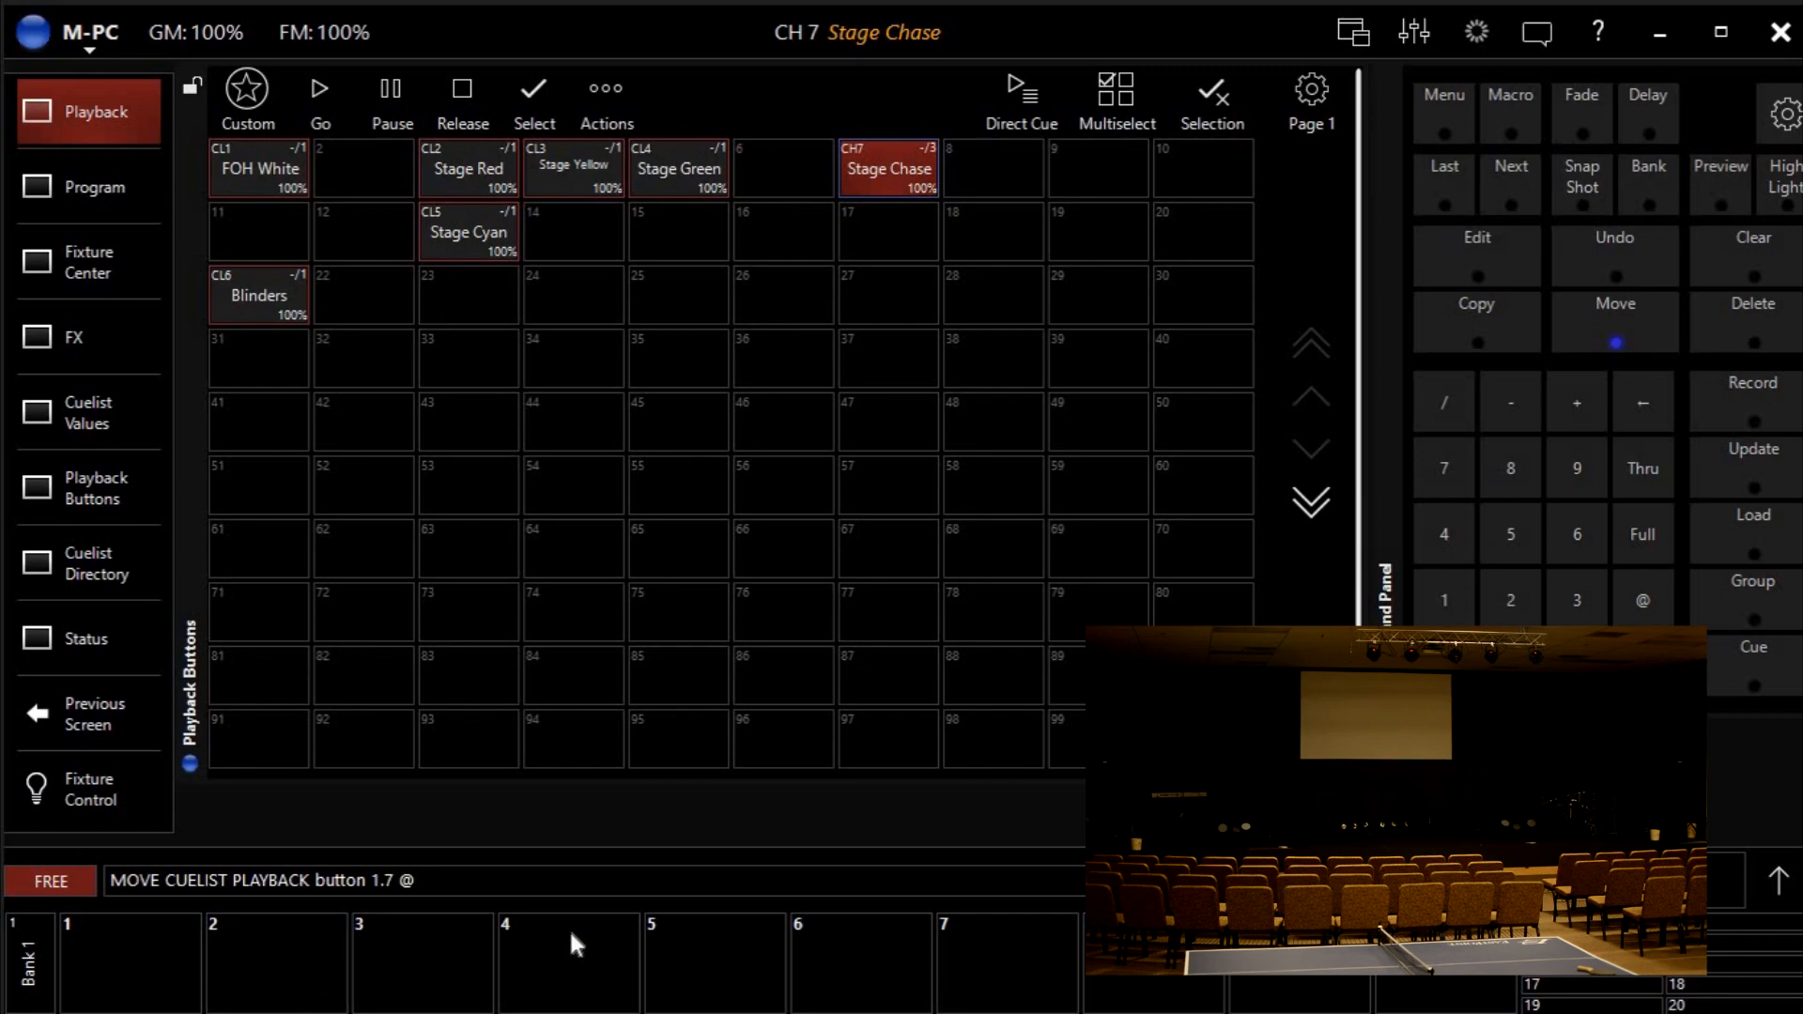
pyautogui.click(380, 977)
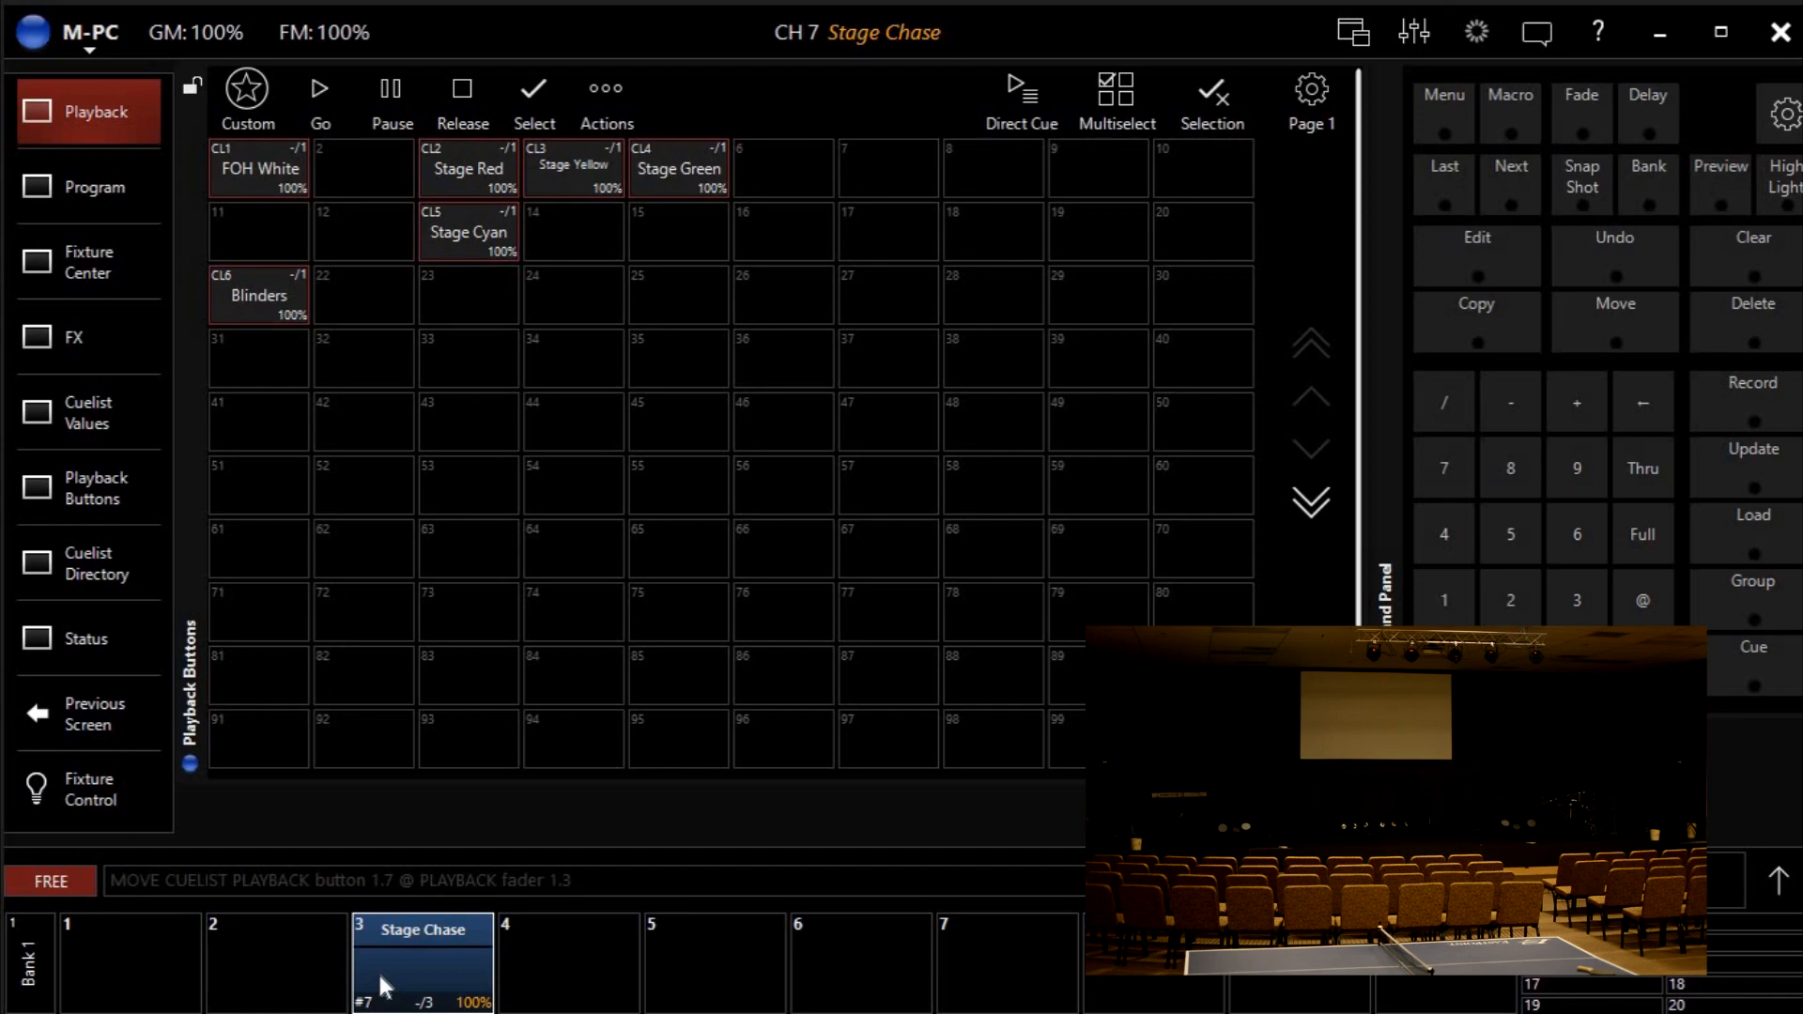
# Show the virtual playback faders and set the Down Action of Stage Chase's flash button to FLASH+GO.
pyautogui.click(1416, 33)
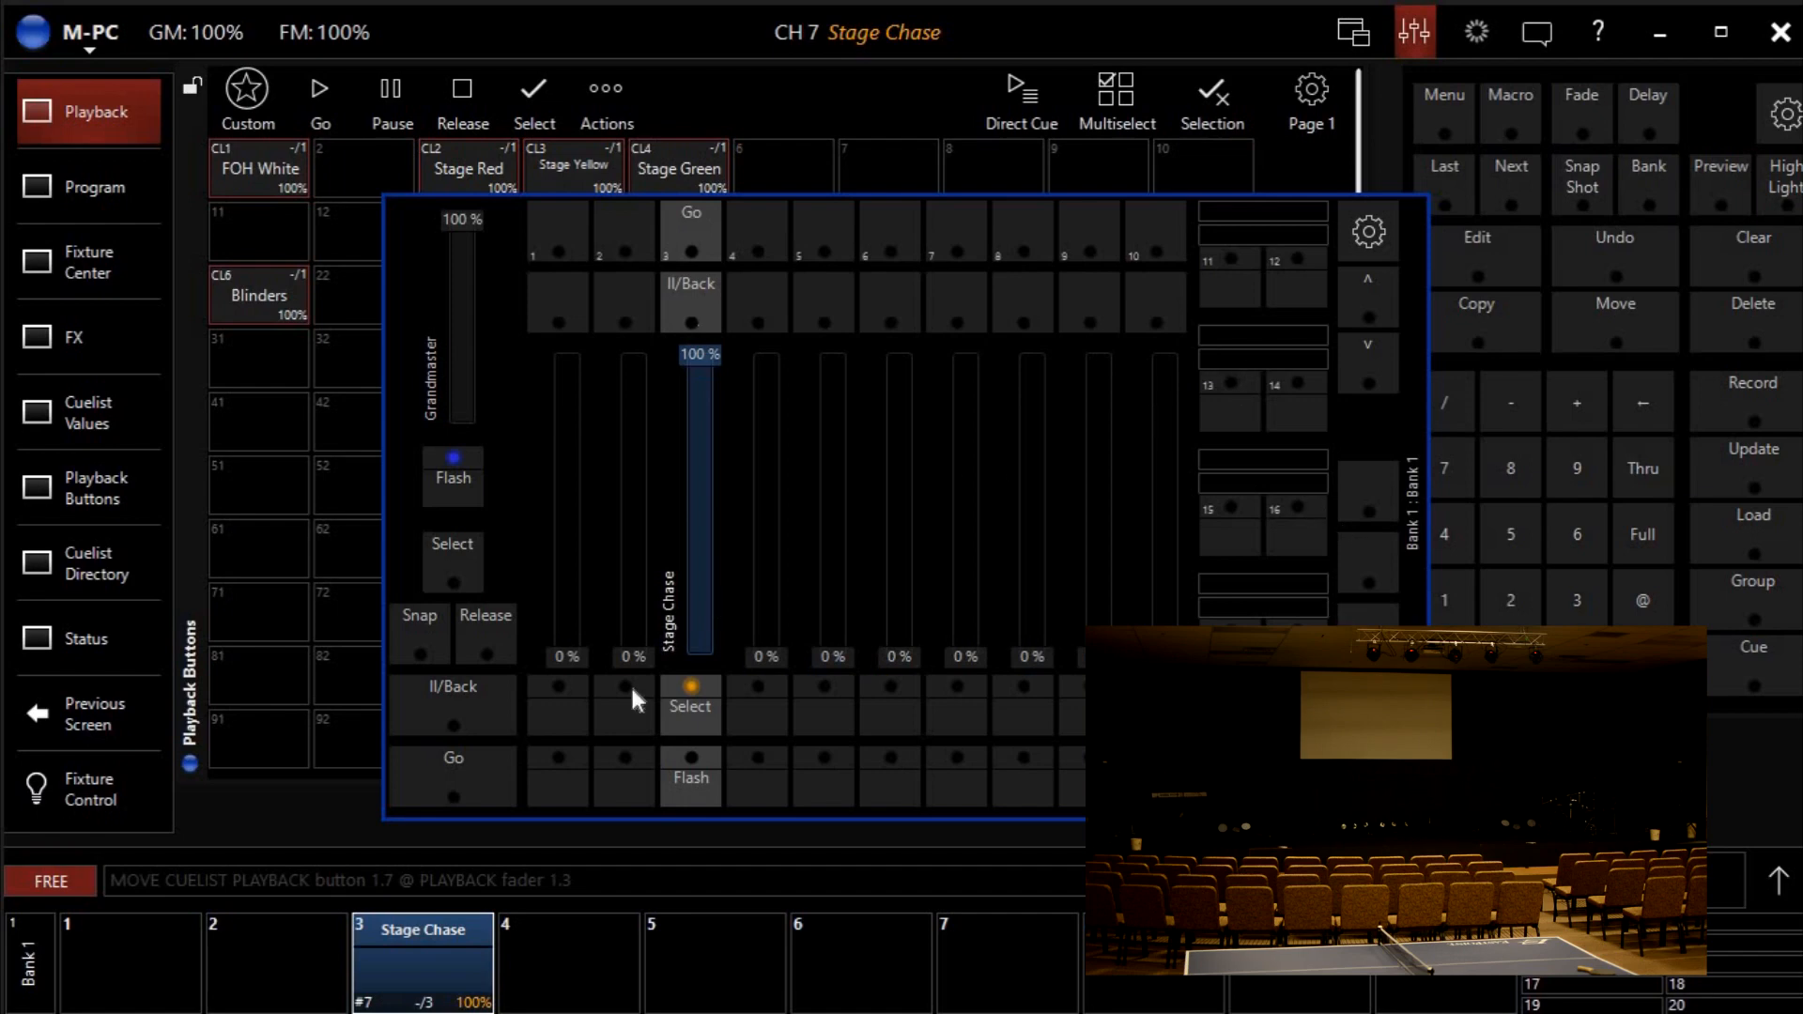
pyautogui.rightClick(426, 955)
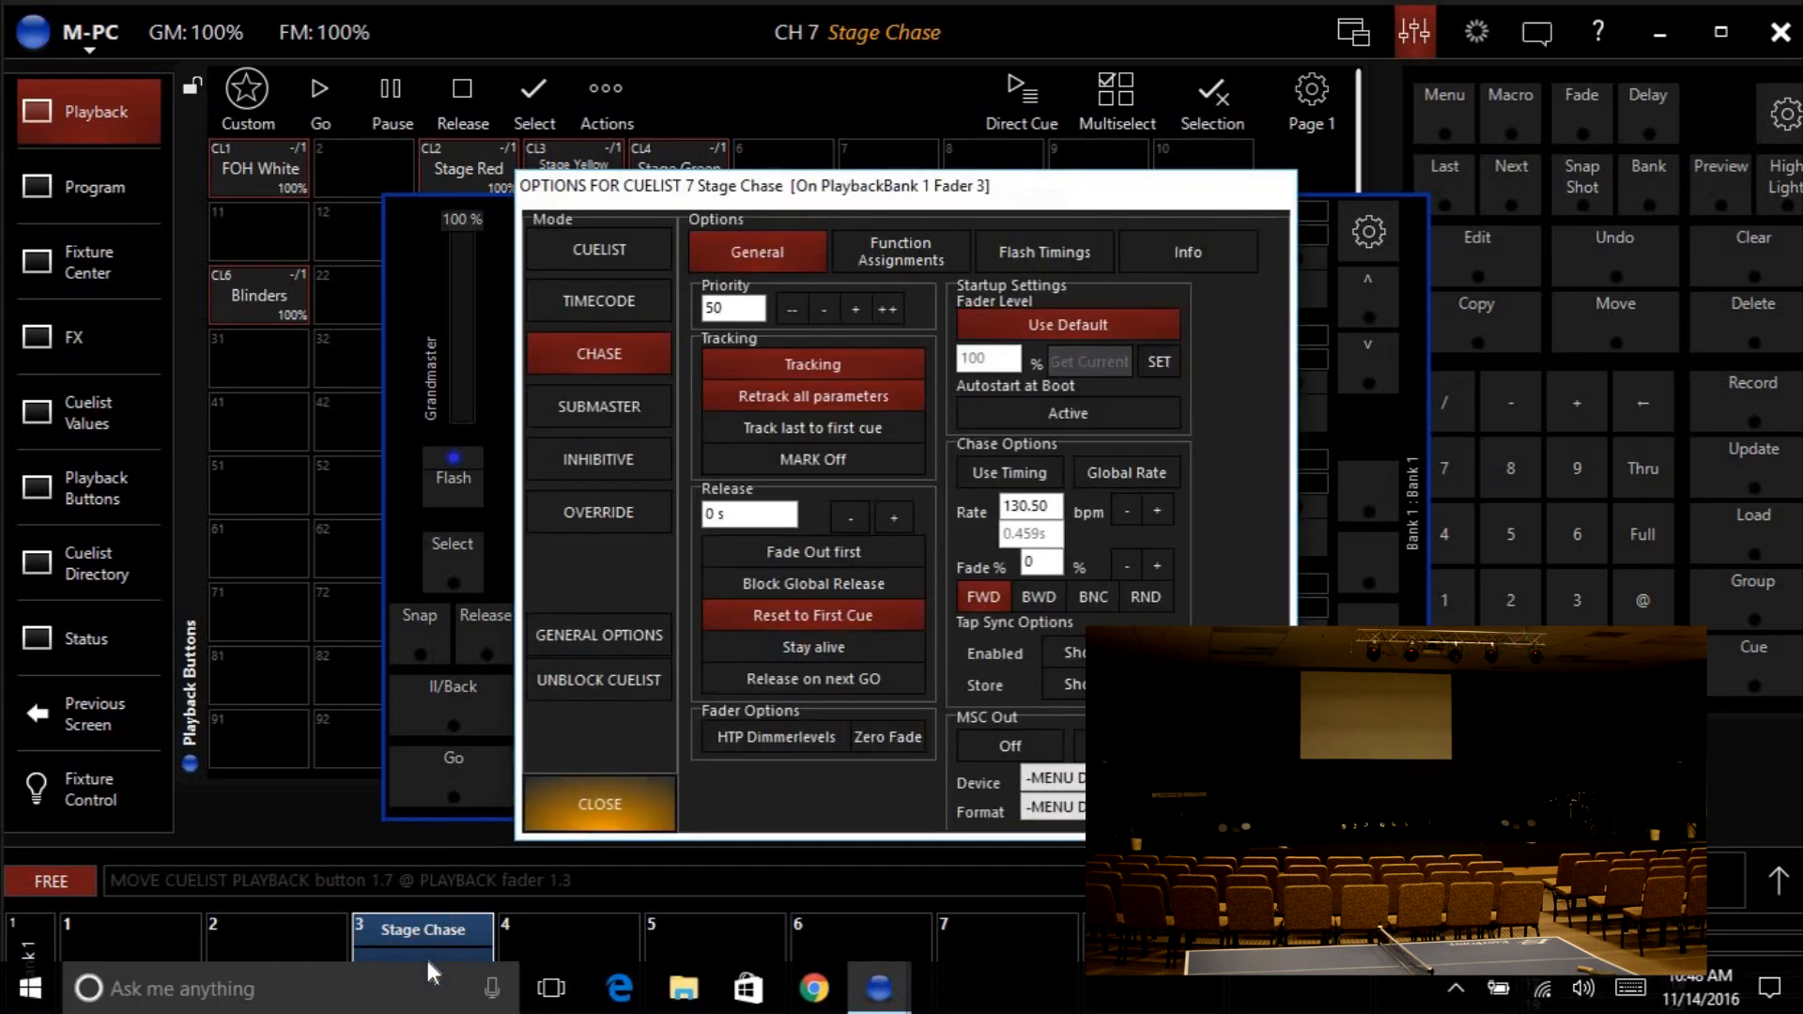
pyautogui.click(894, 248)
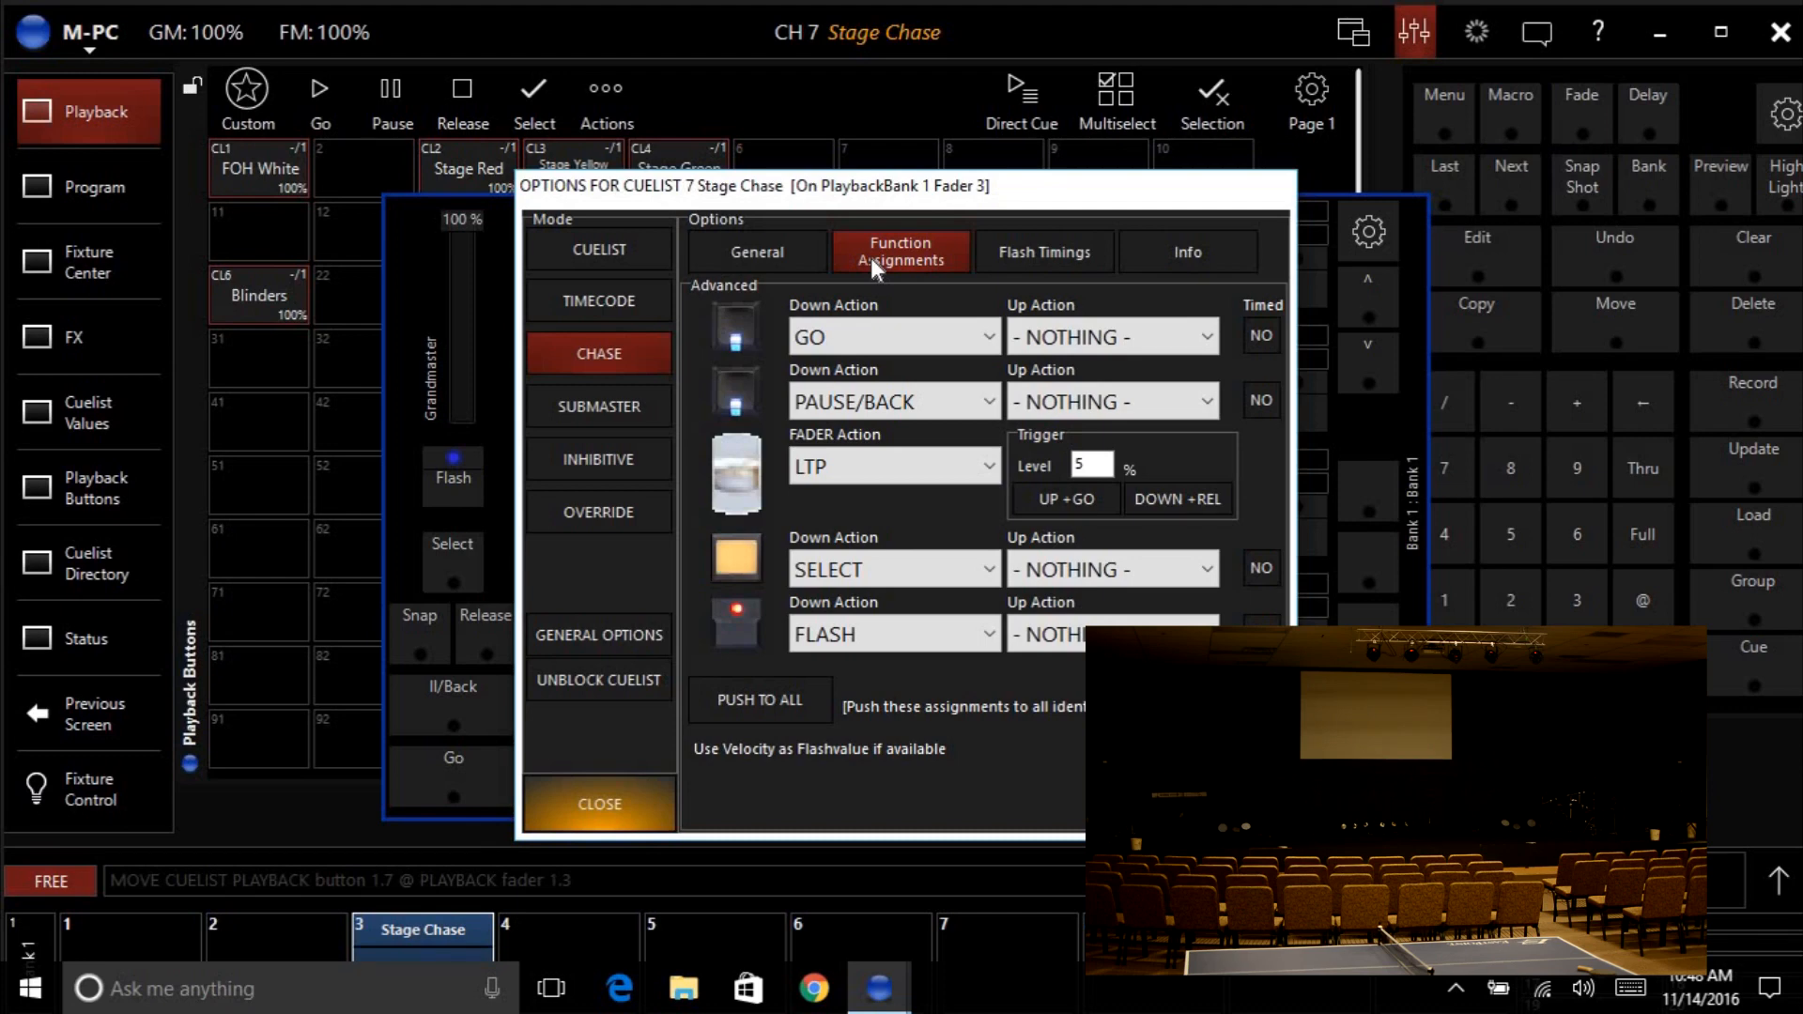
pyautogui.click(842, 640)
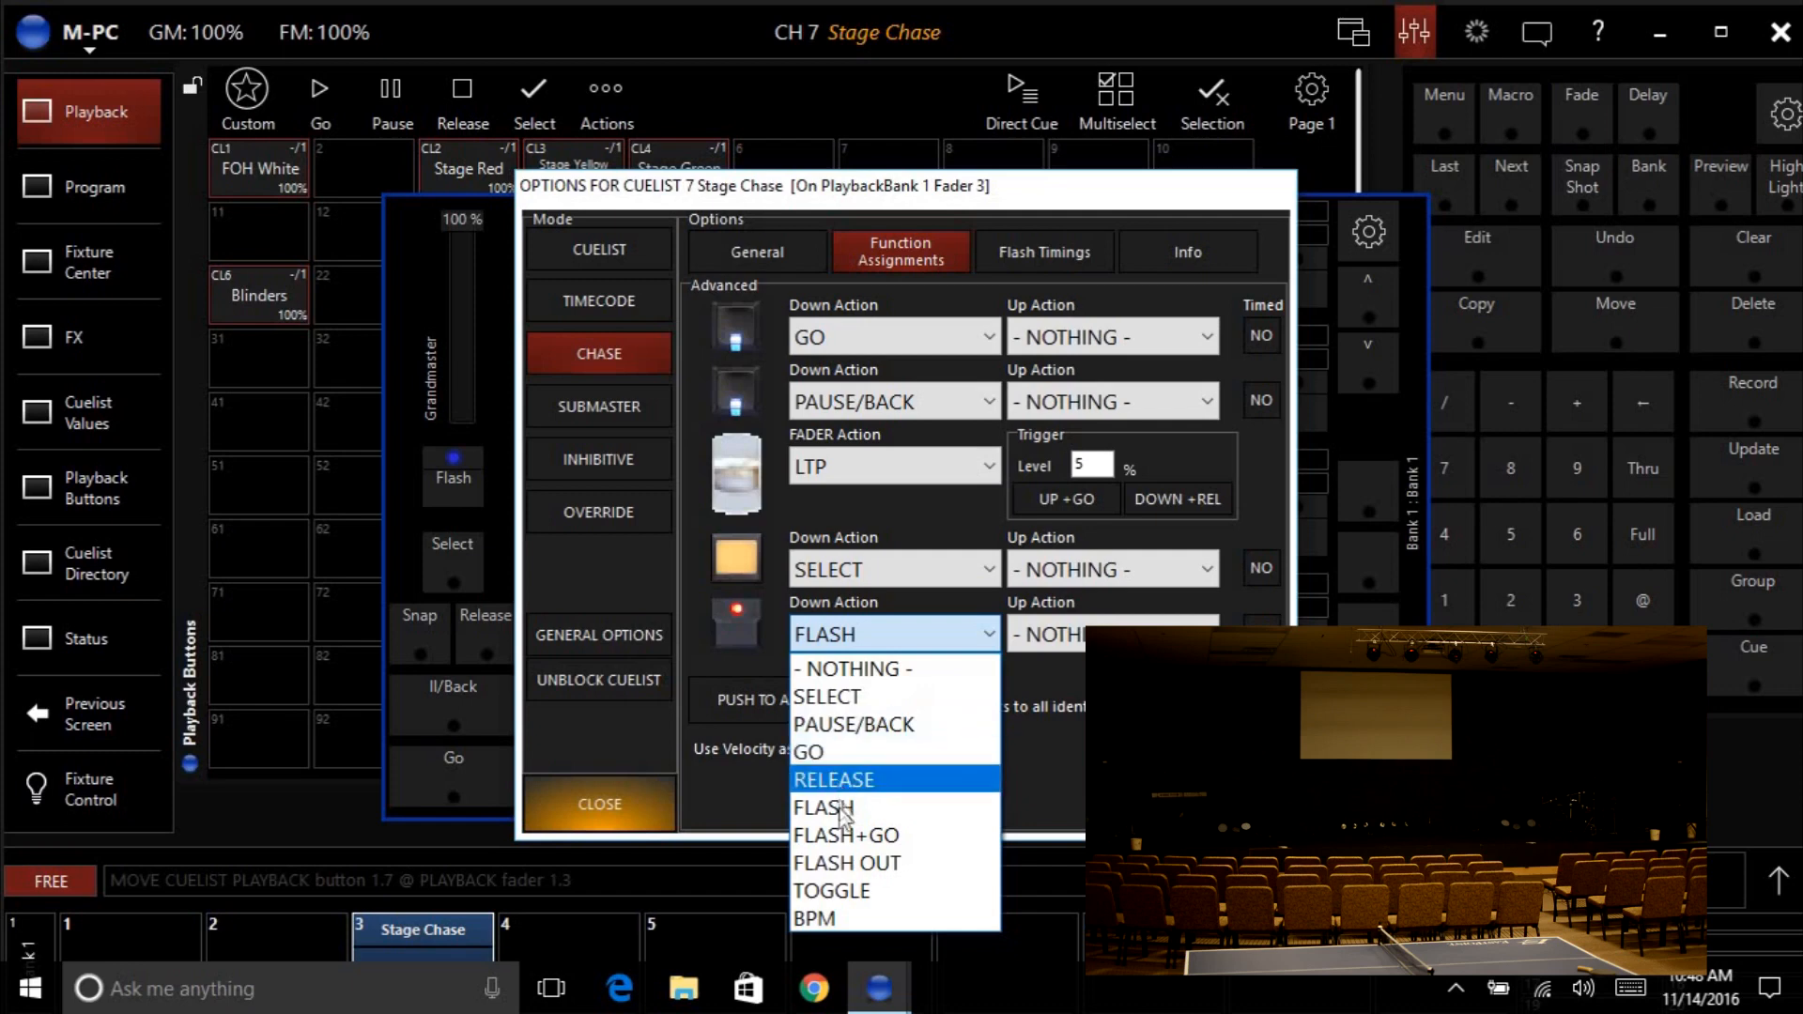
pyautogui.click(854, 835)
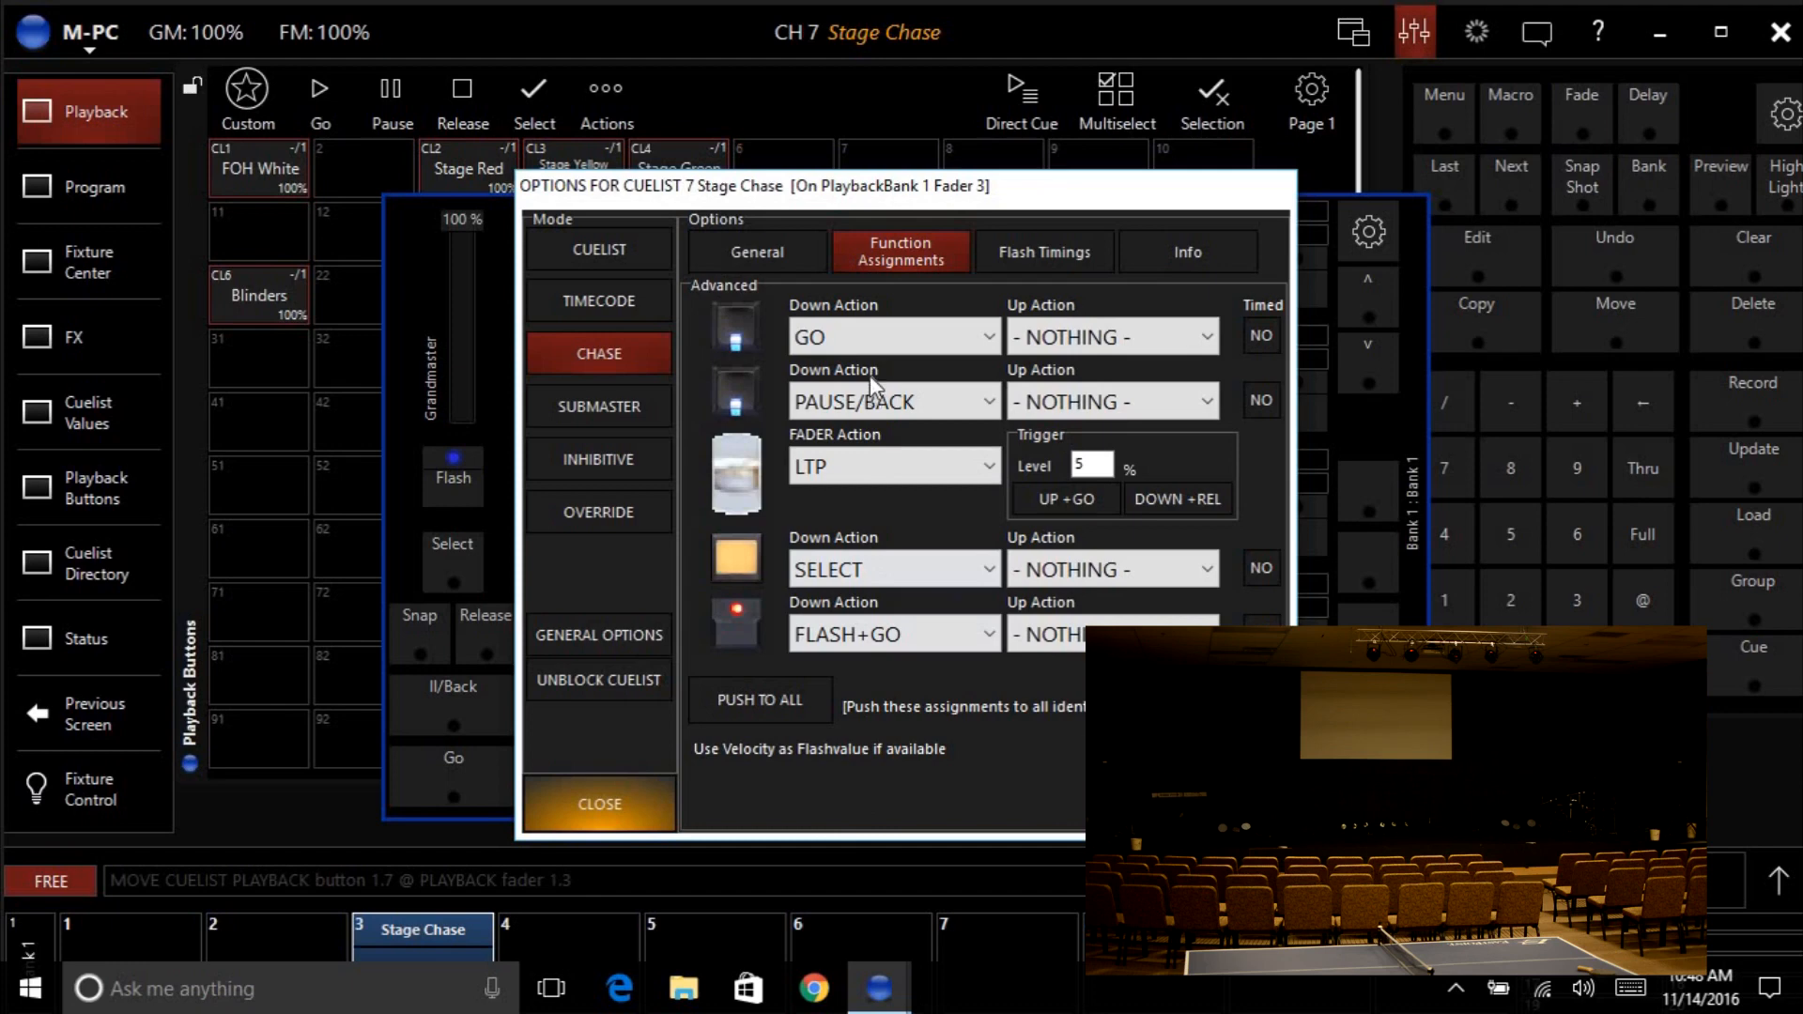
# Set the Down Actions of Stage Chase's two upper fader buttons to BPM and RELEASE, and close the options.
pyautogui.click(873, 344)
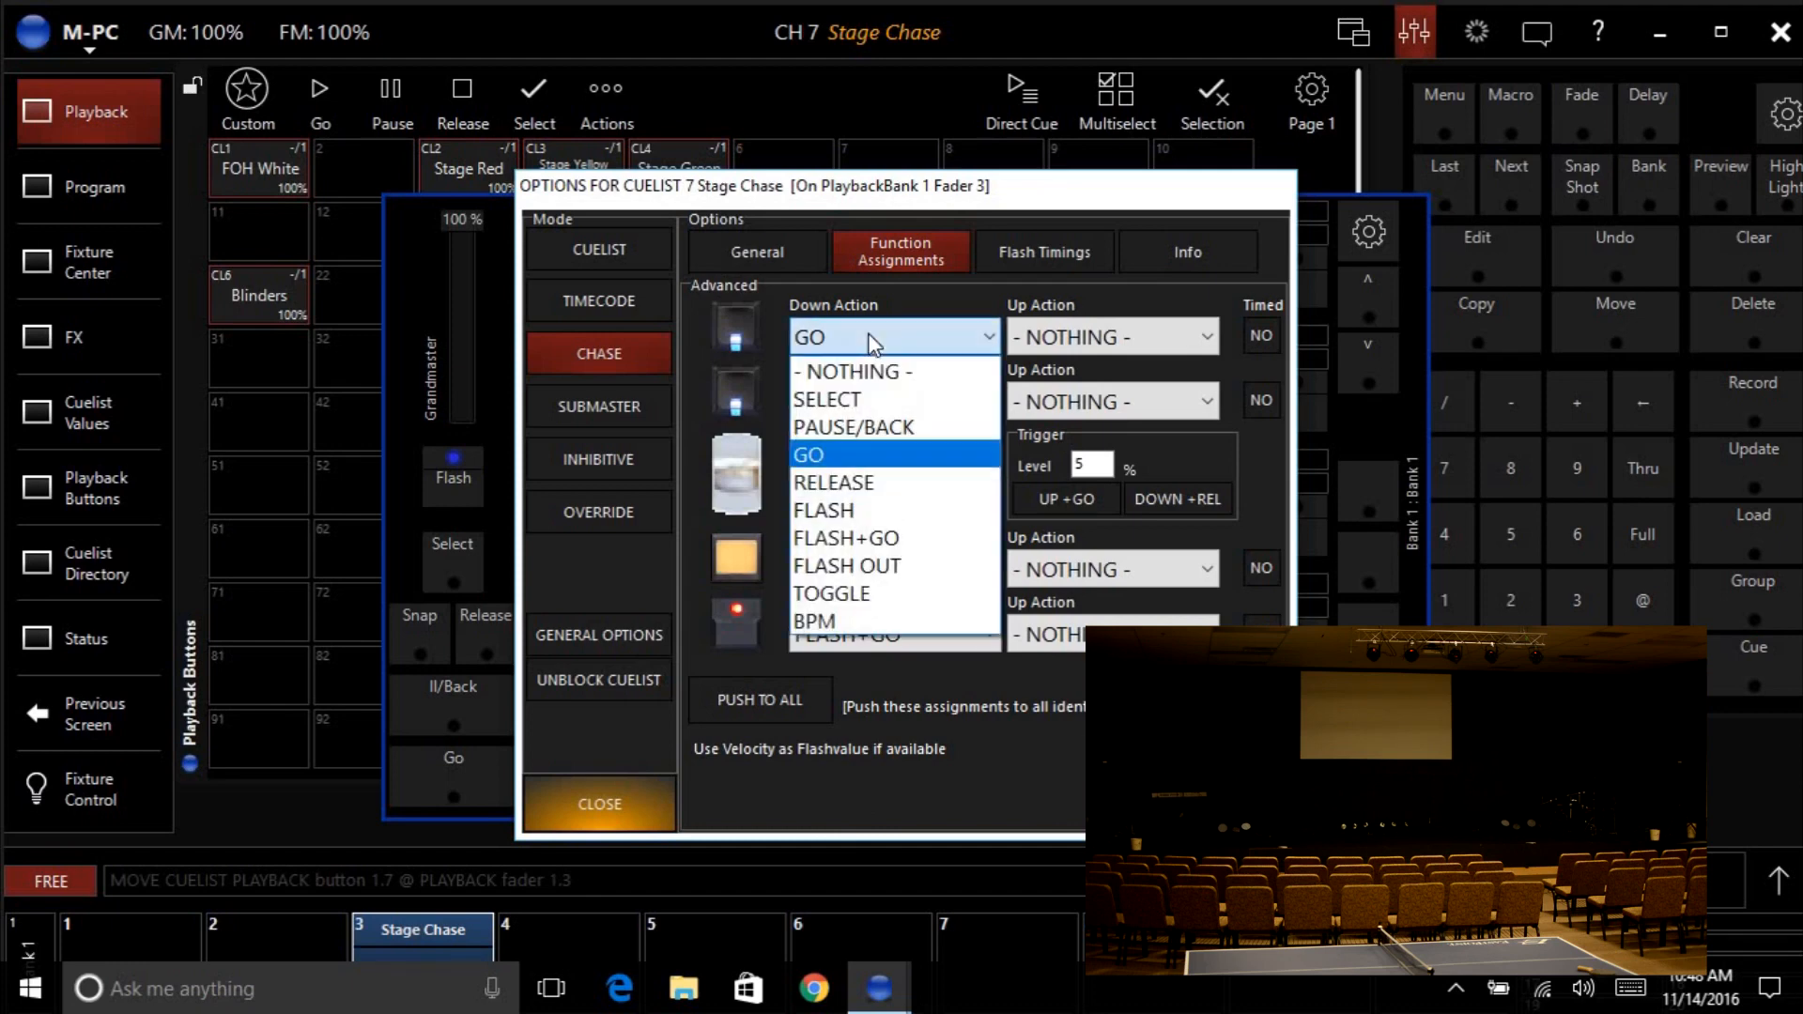
pyautogui.click(836, 624)
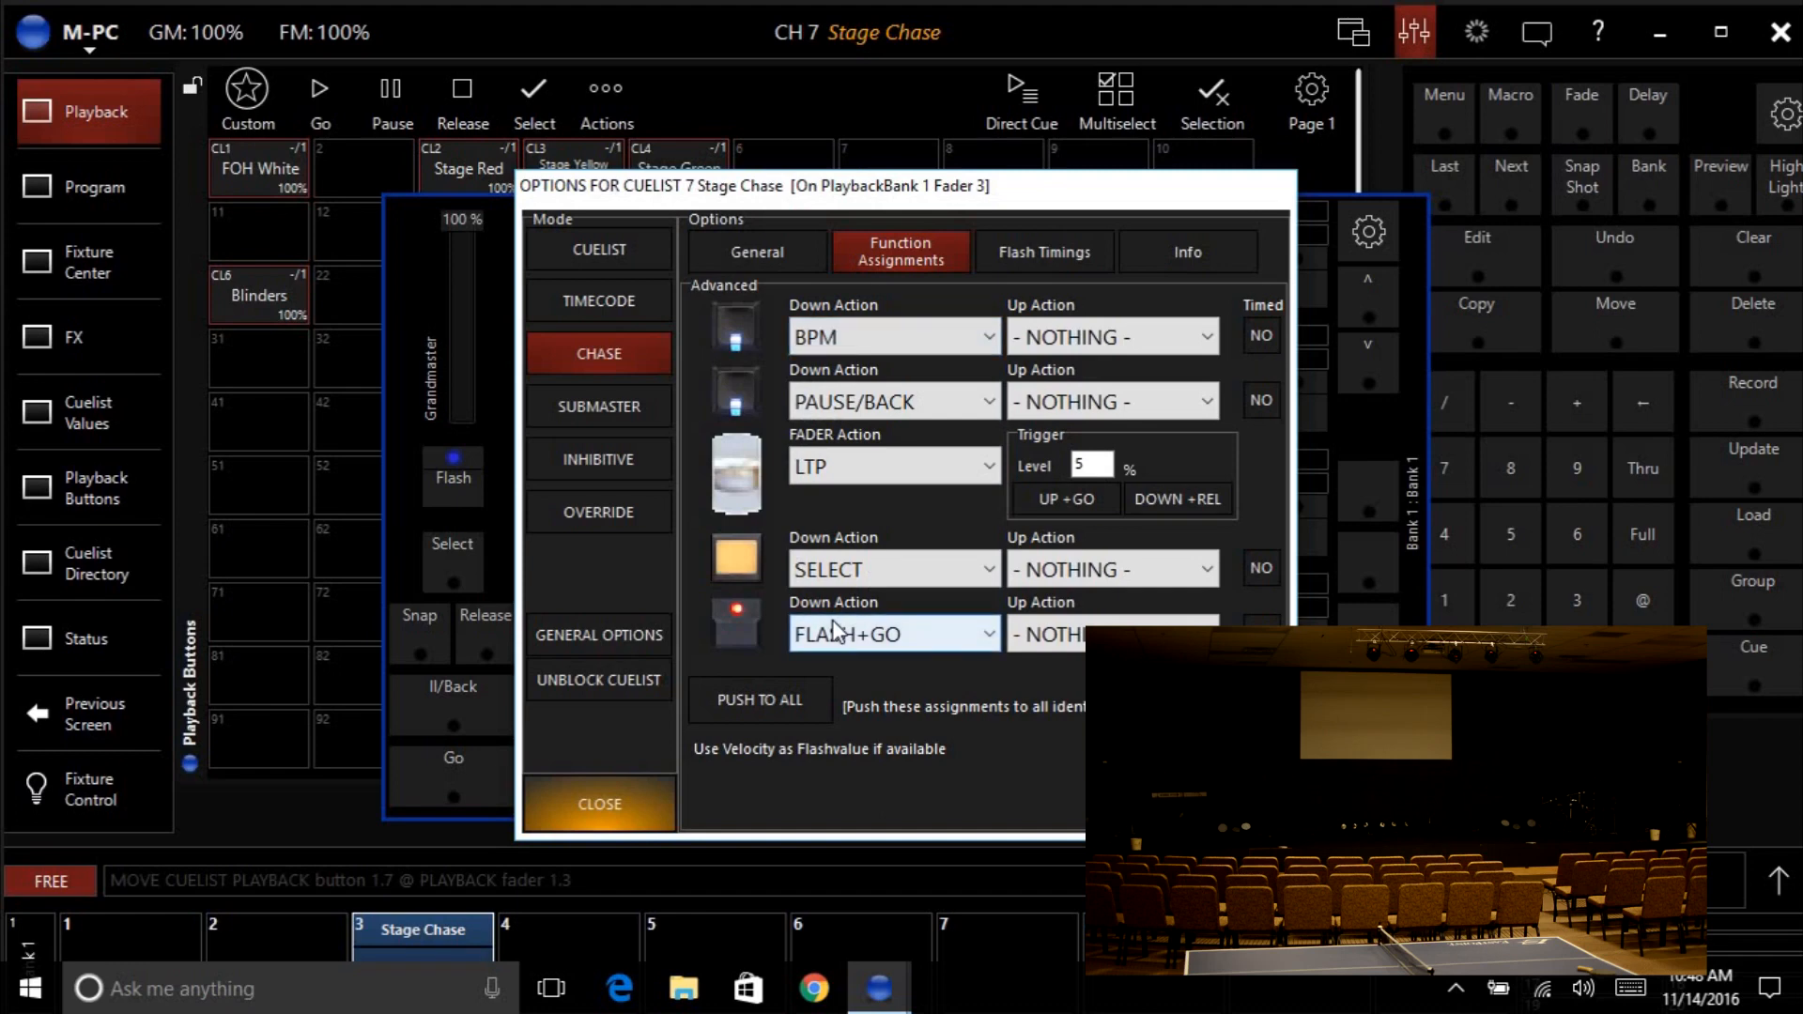
pyautogui.click(871, 404)
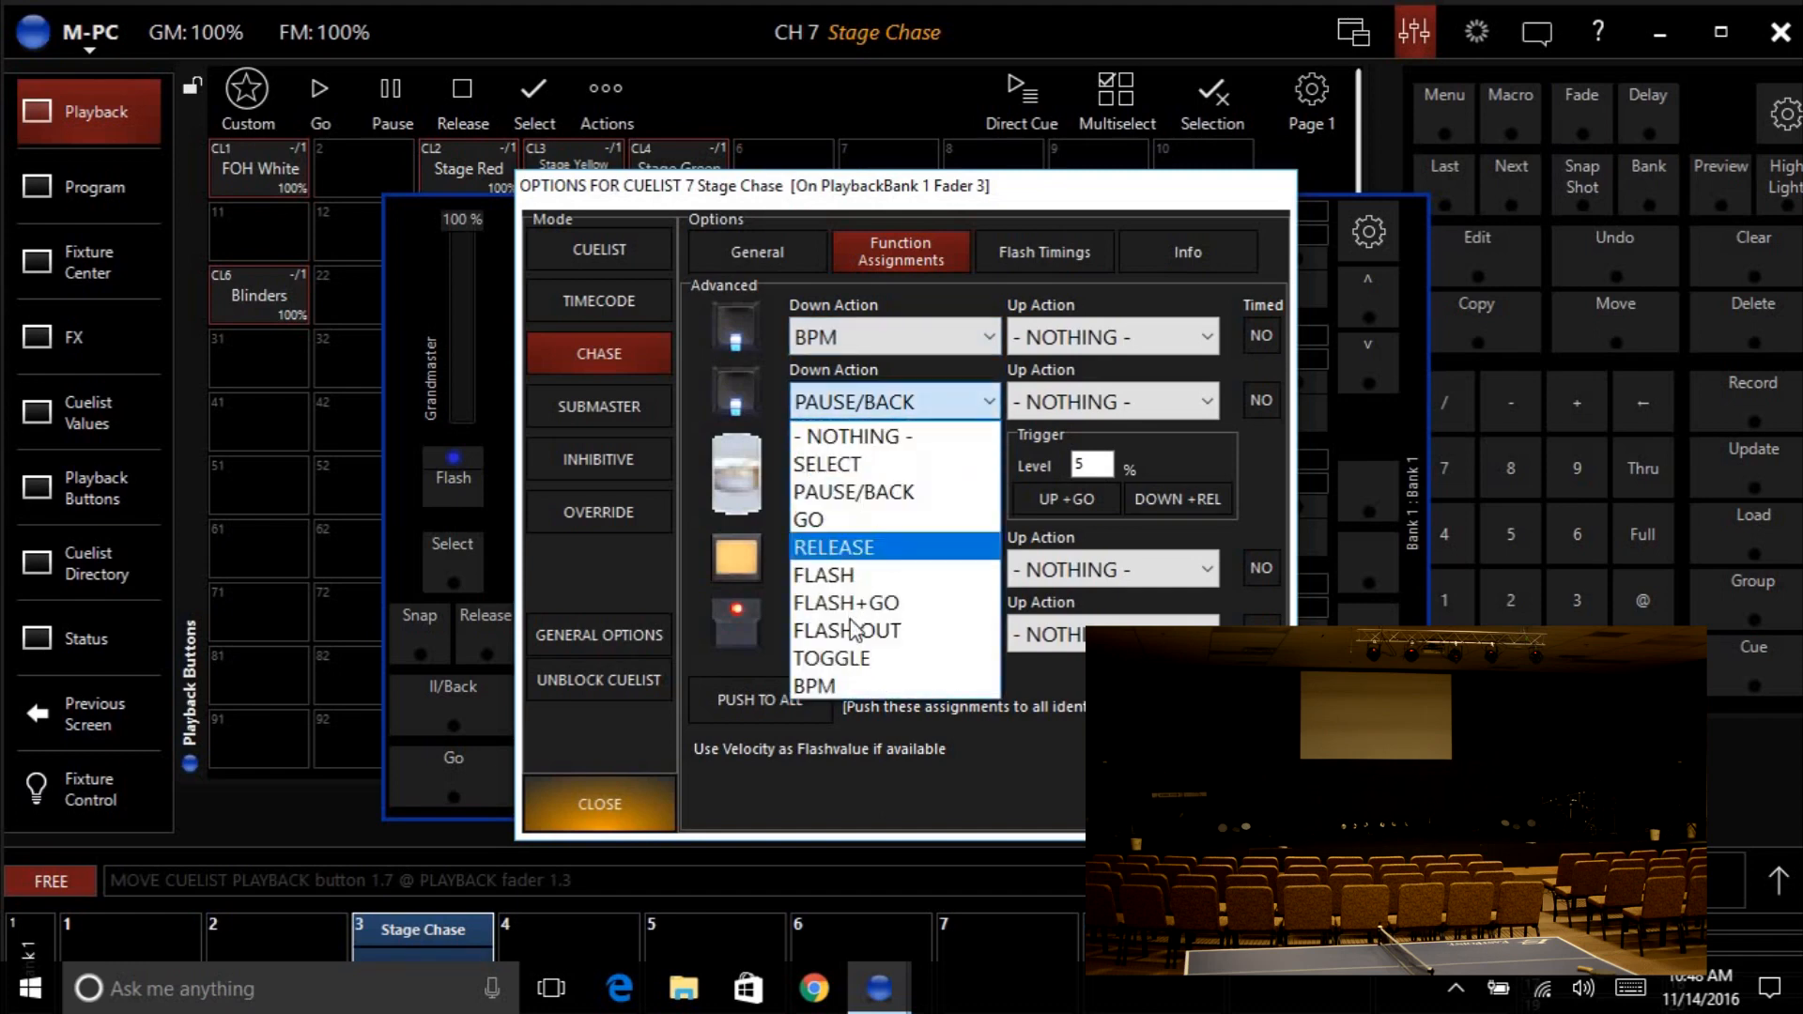
pyautogui.click(855, 553)
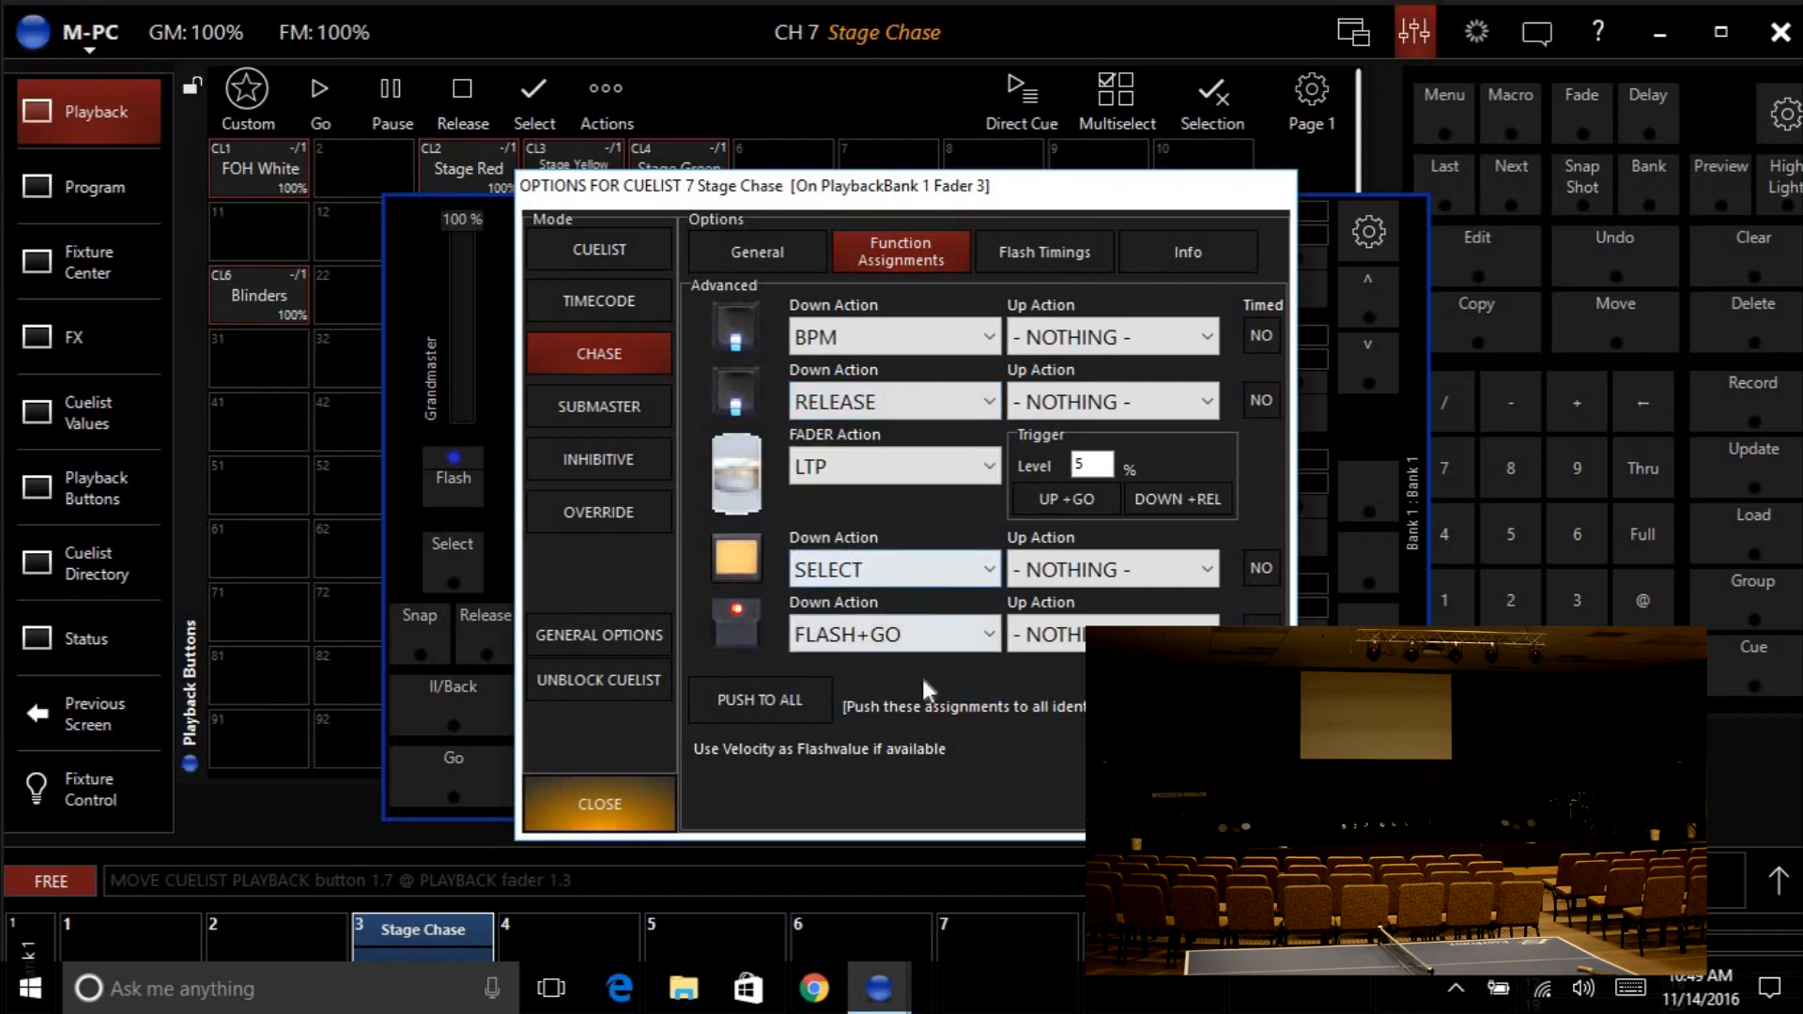
pyautogui.click(623, 797)
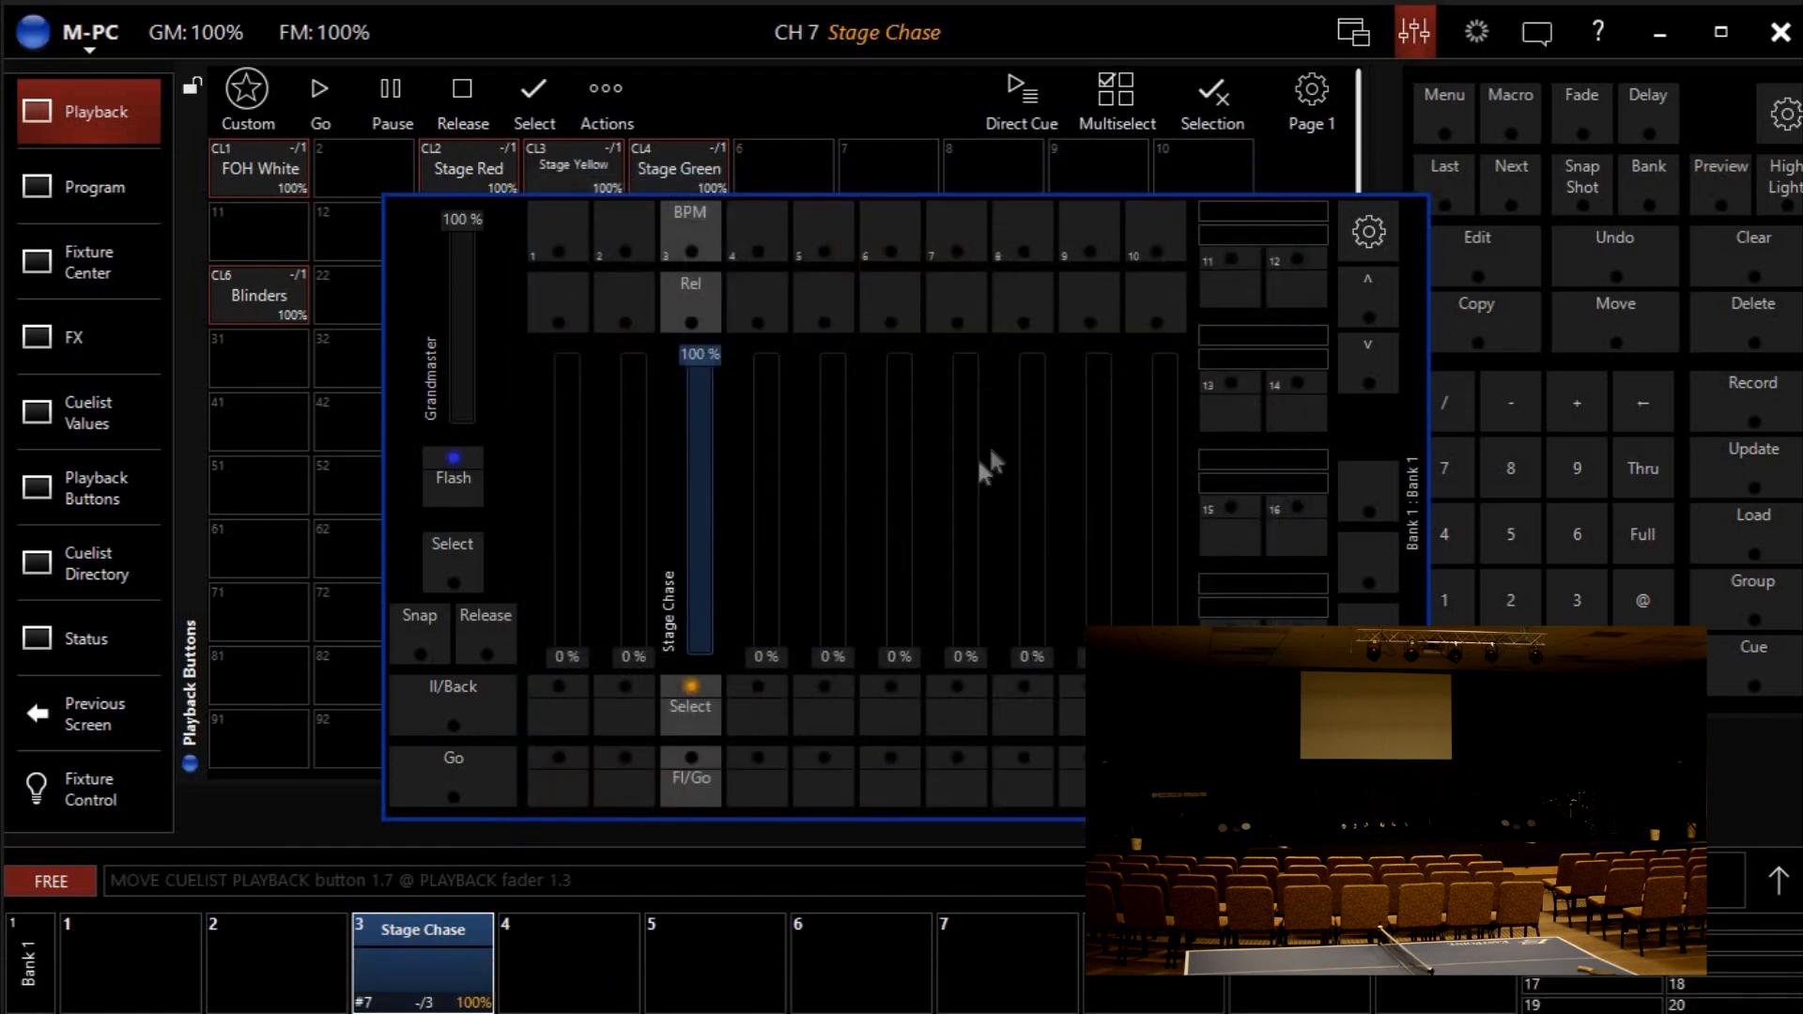
# Test Stage Chase's Fl/Go, BPM and release buttons and its fader, release the chase and hide the virtual faders.
pyautogui.click(695, 789)
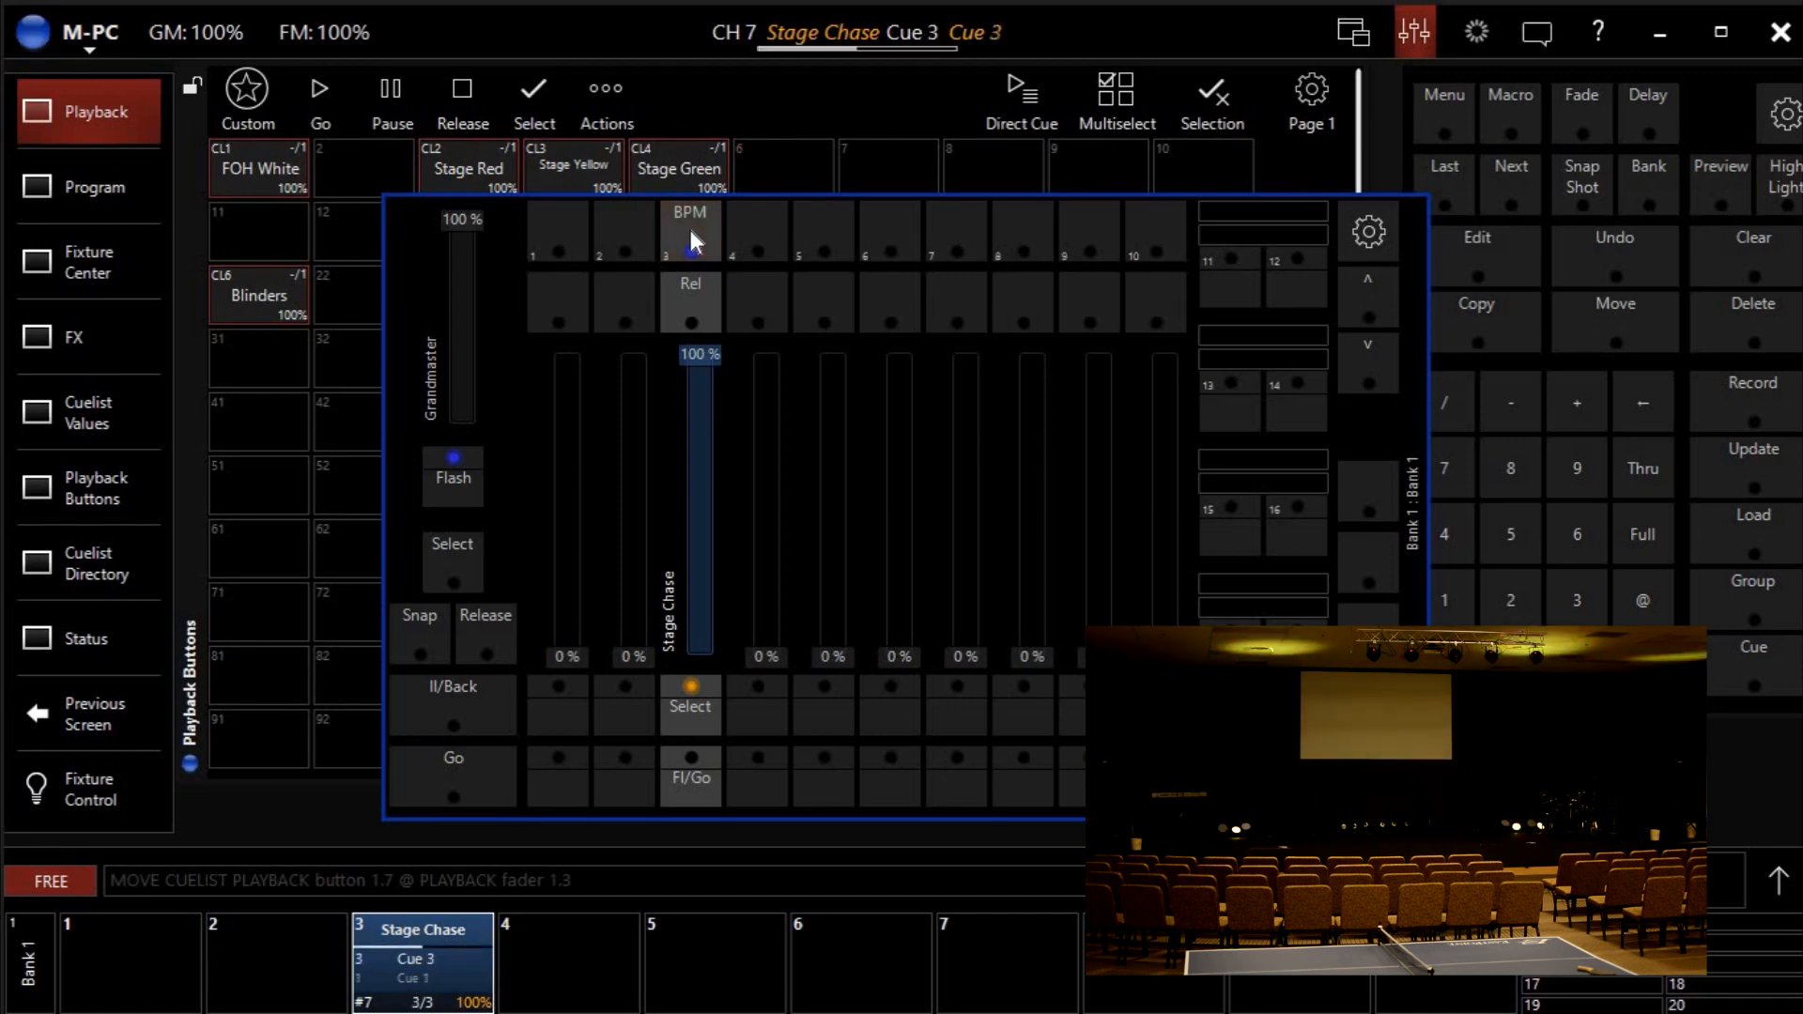
pyautogui.click(691, 298)
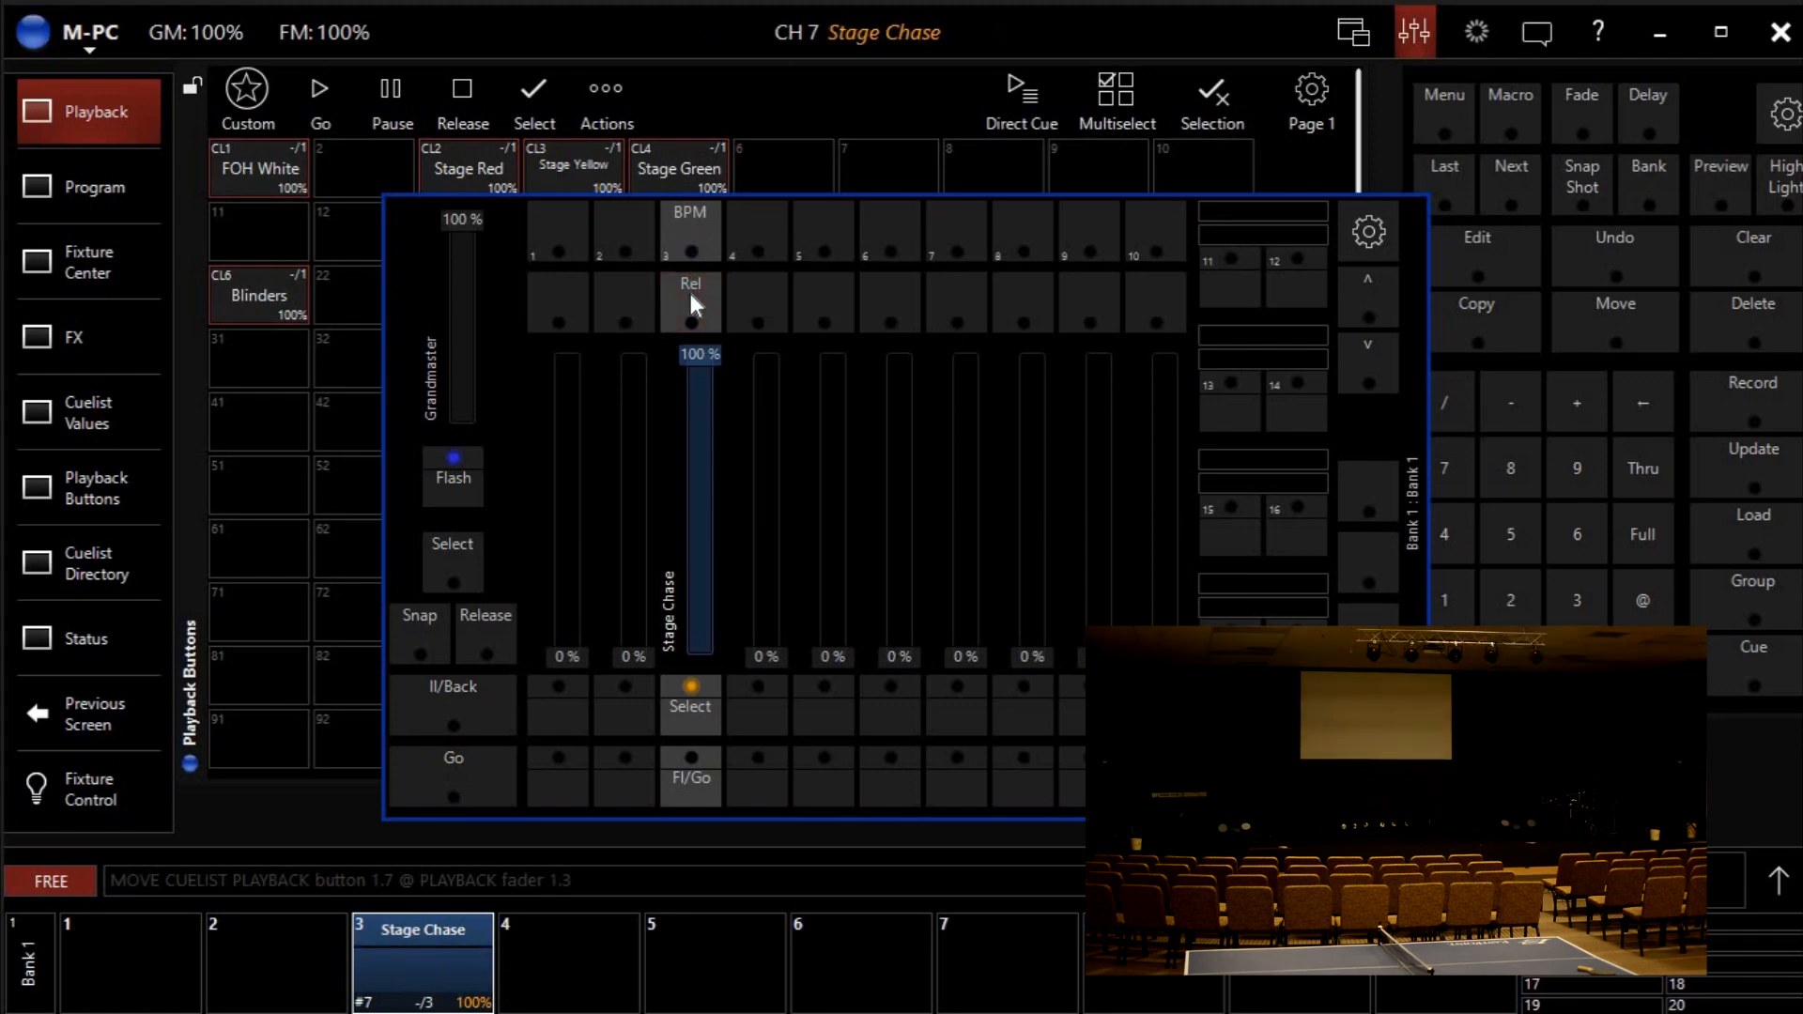
pyautogui.click(689, 789)
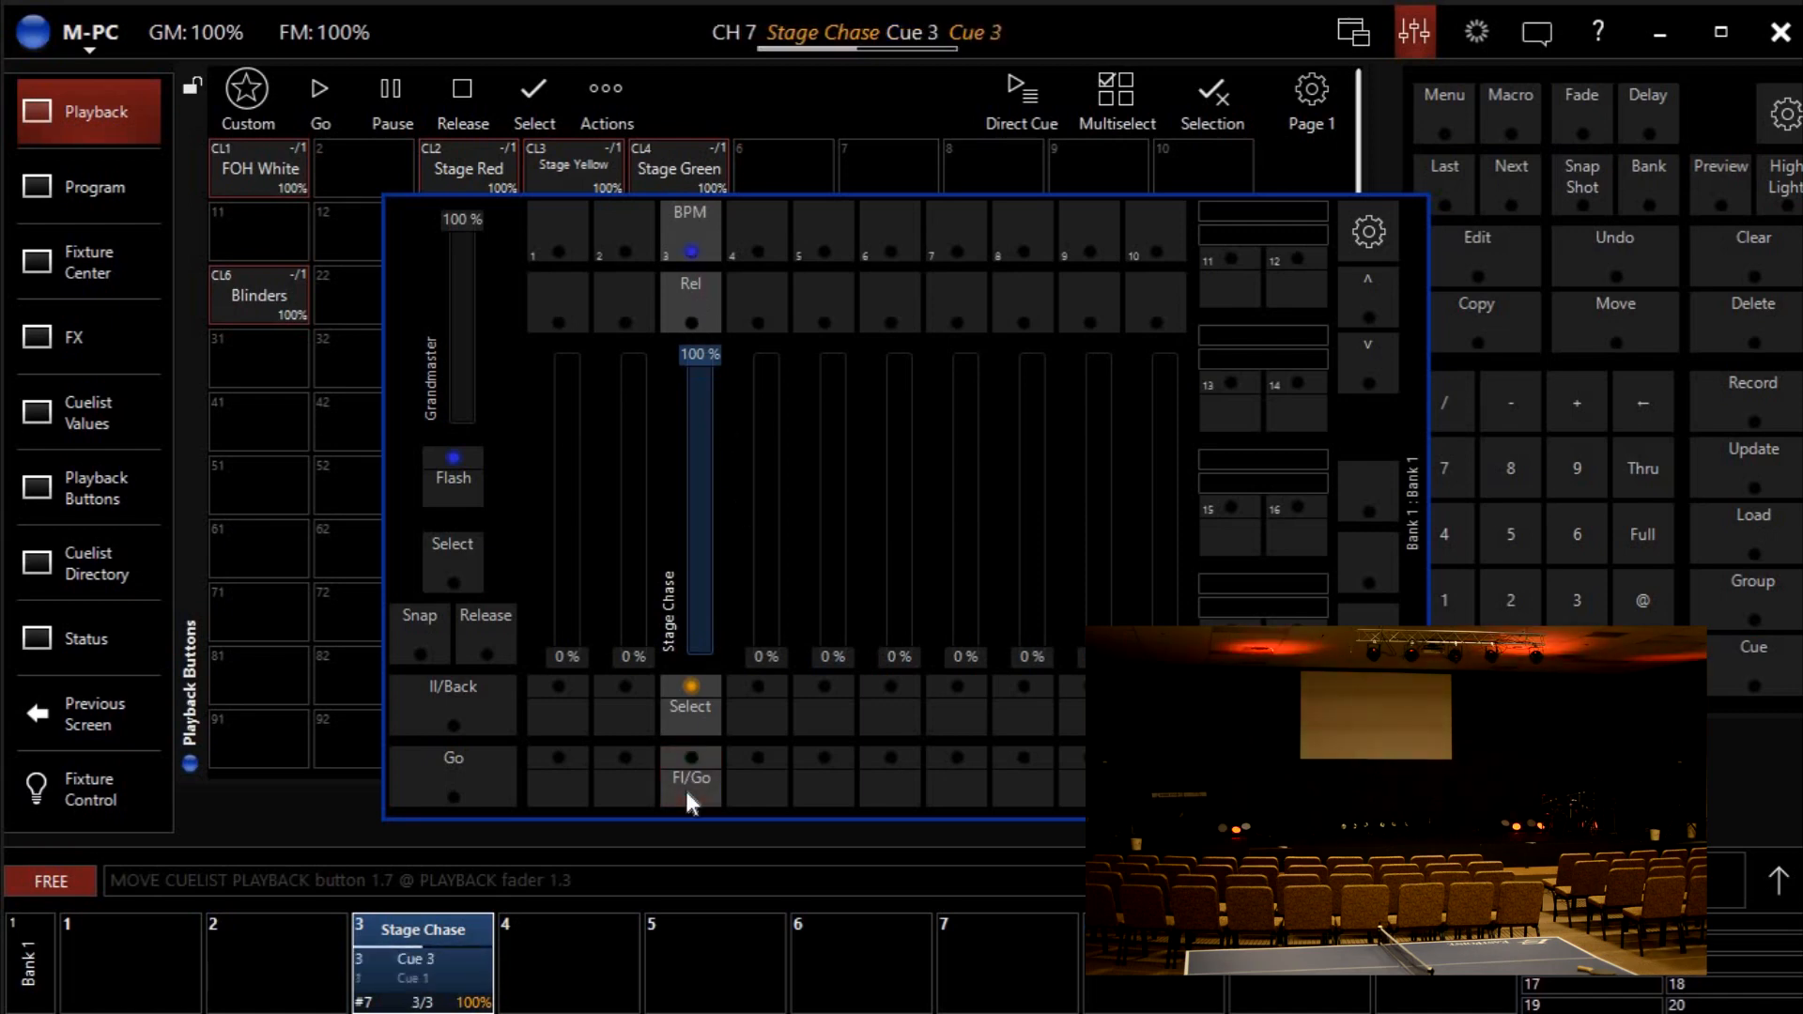
pyautogui.click(702, 233)
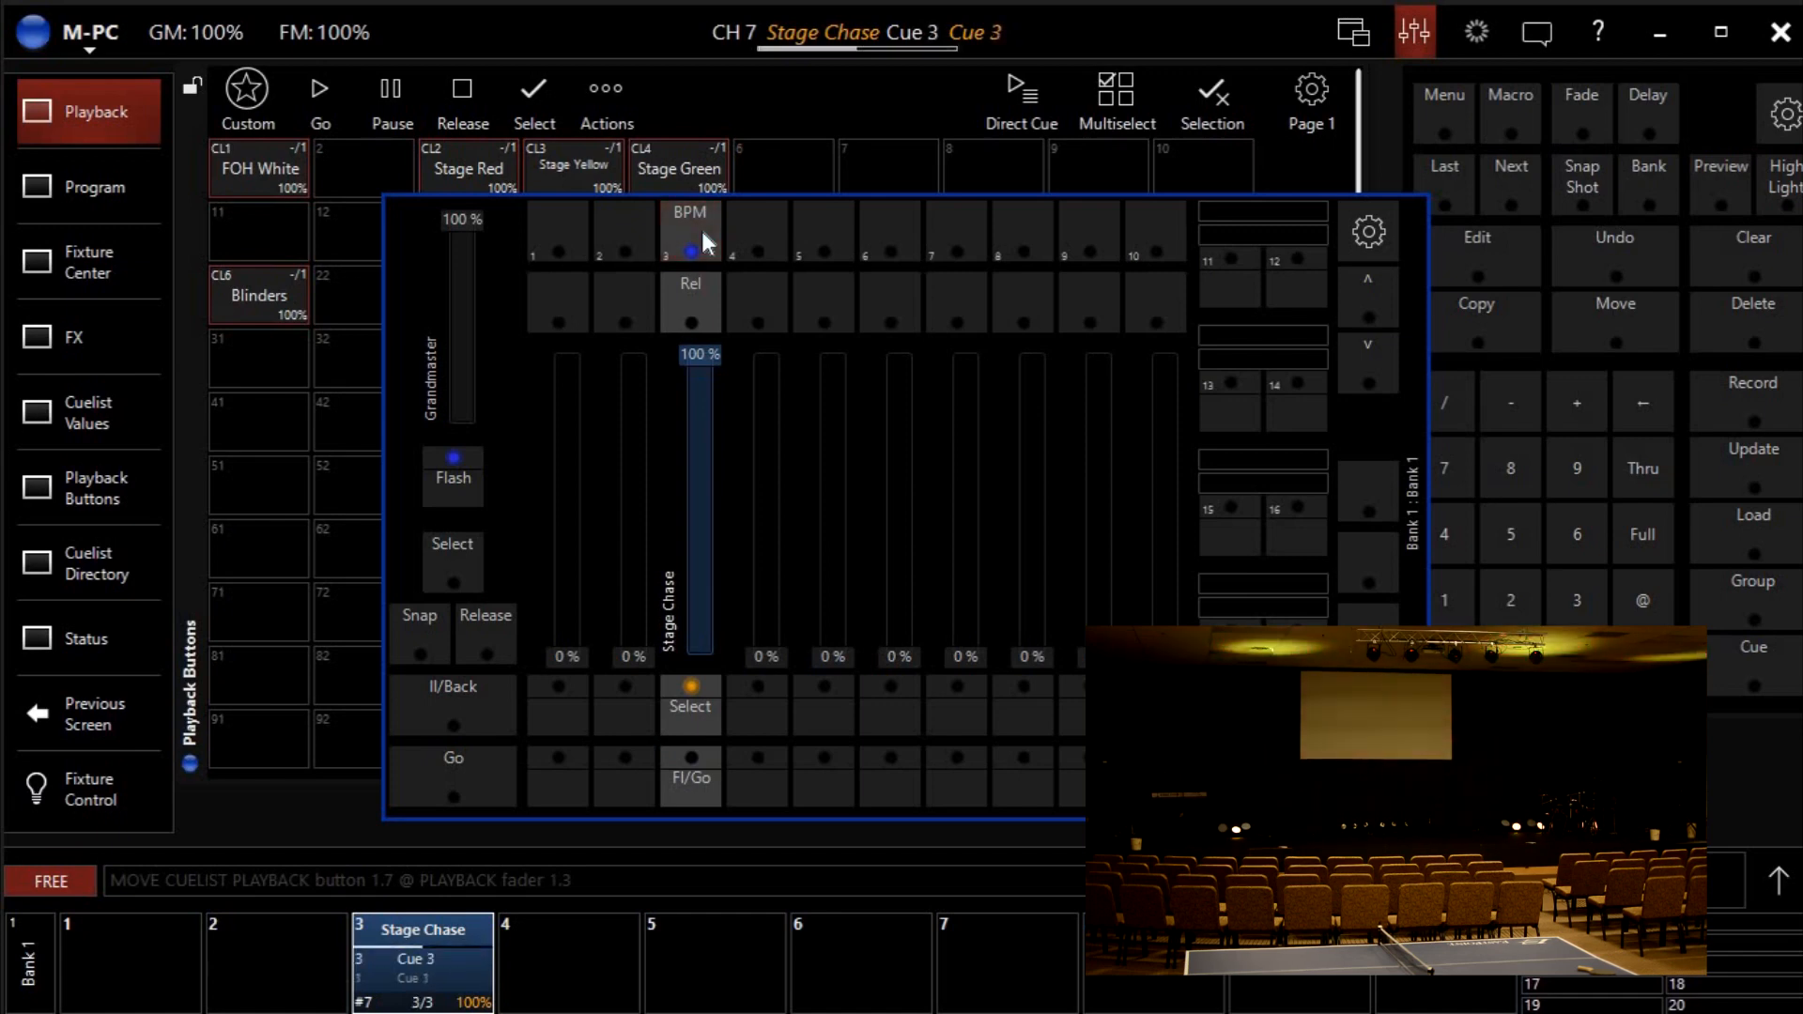
pyautogui.moveTo(696, 373)
pyautogui.mouseDown()
pyautogui.moveTo(695, 645)
pyautogui.moveTo(694, 357)
pyautogui.mouseUp()
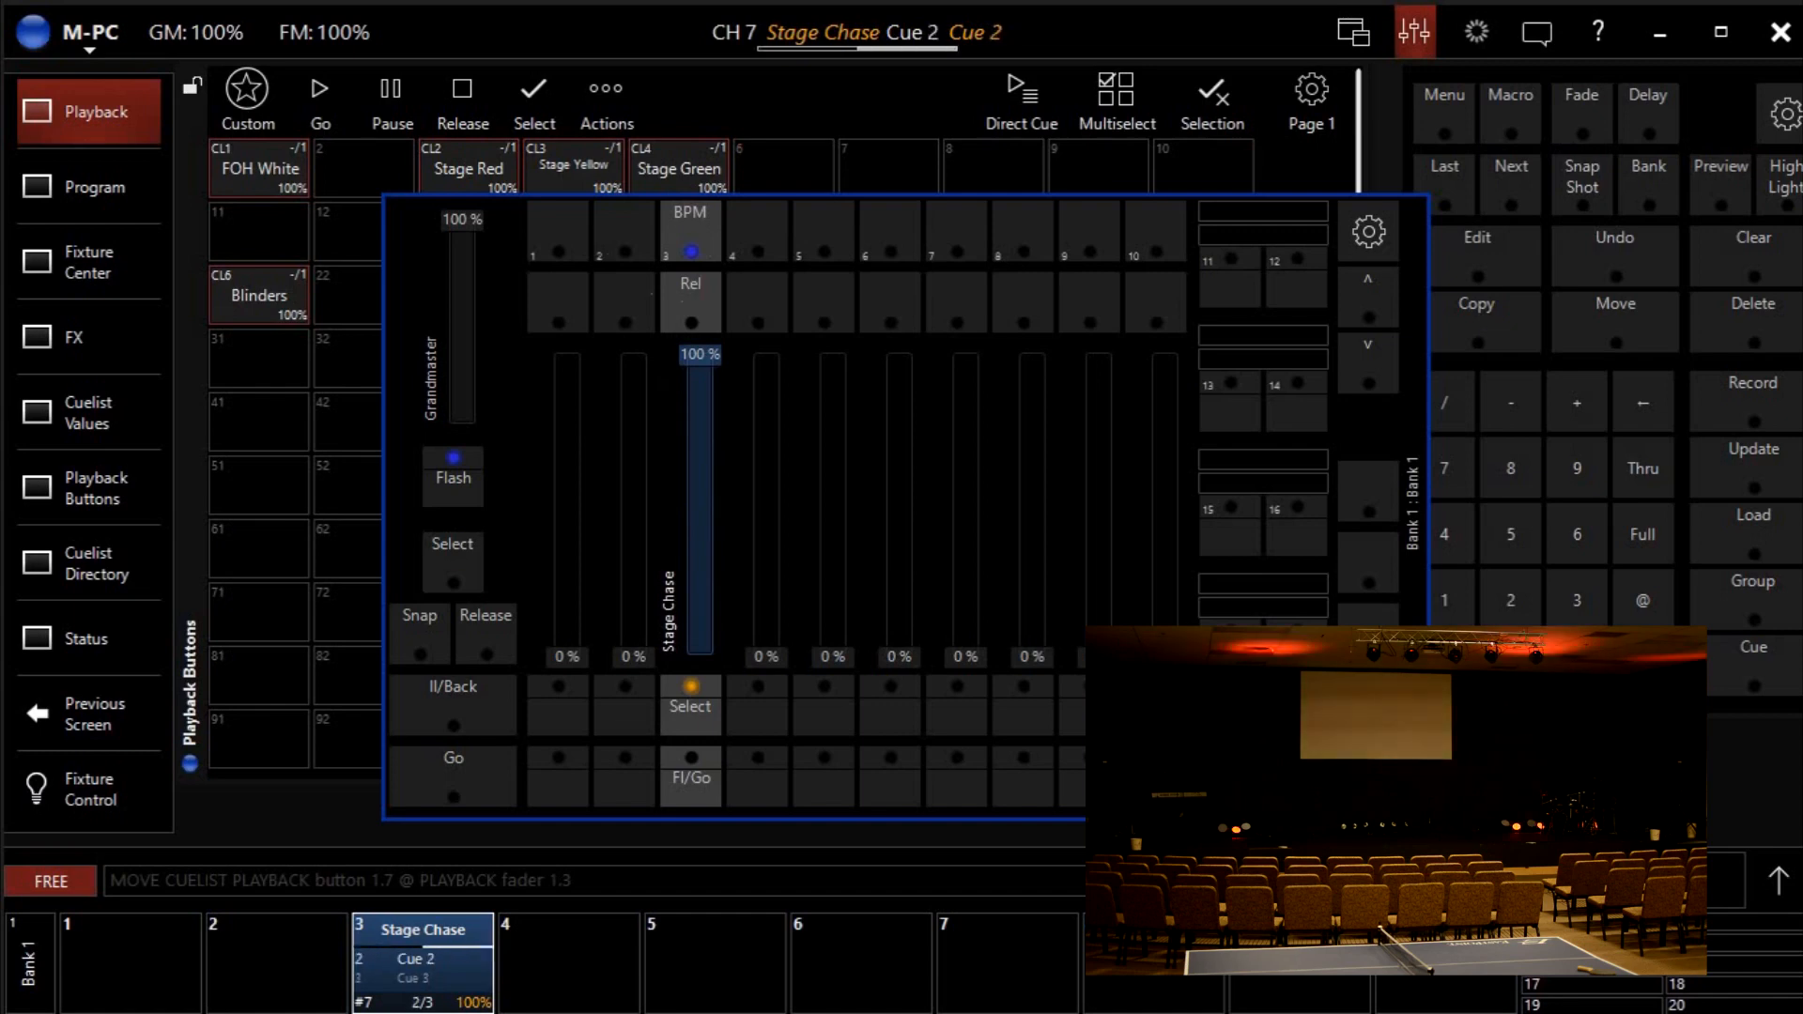
pyautogui.click(685, 302)
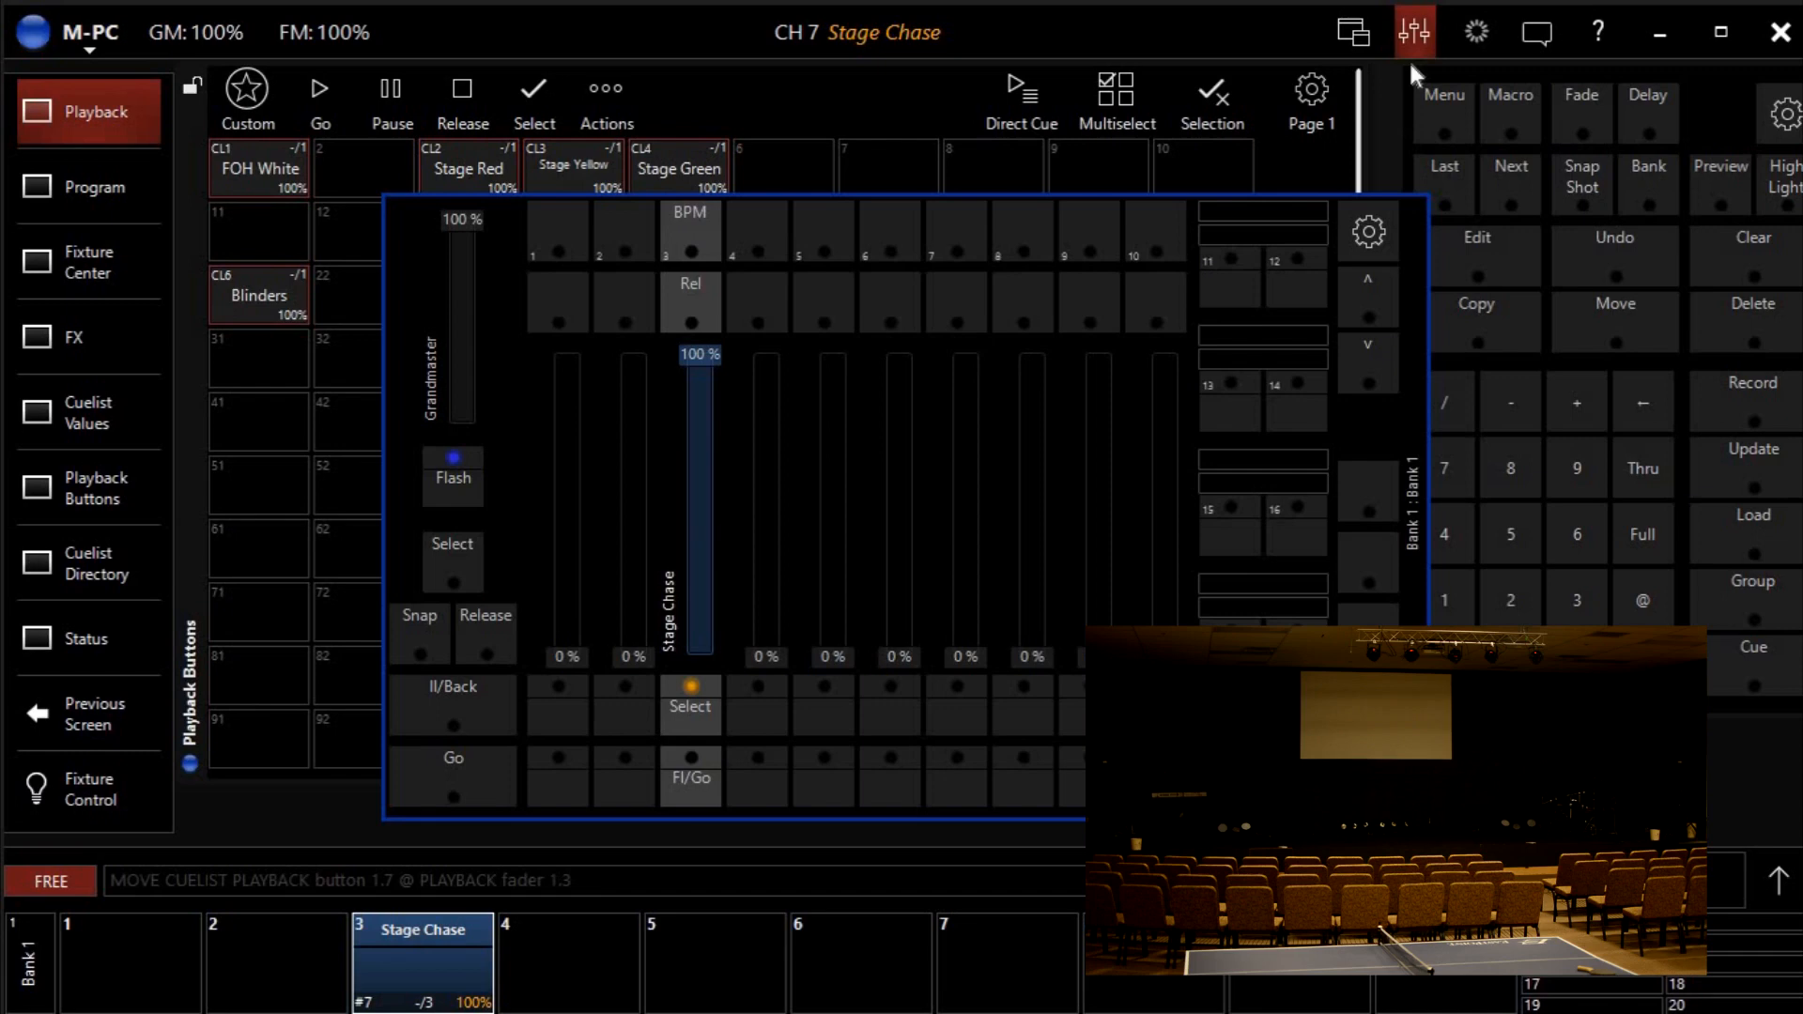
pyautogui.click(1419, 33)
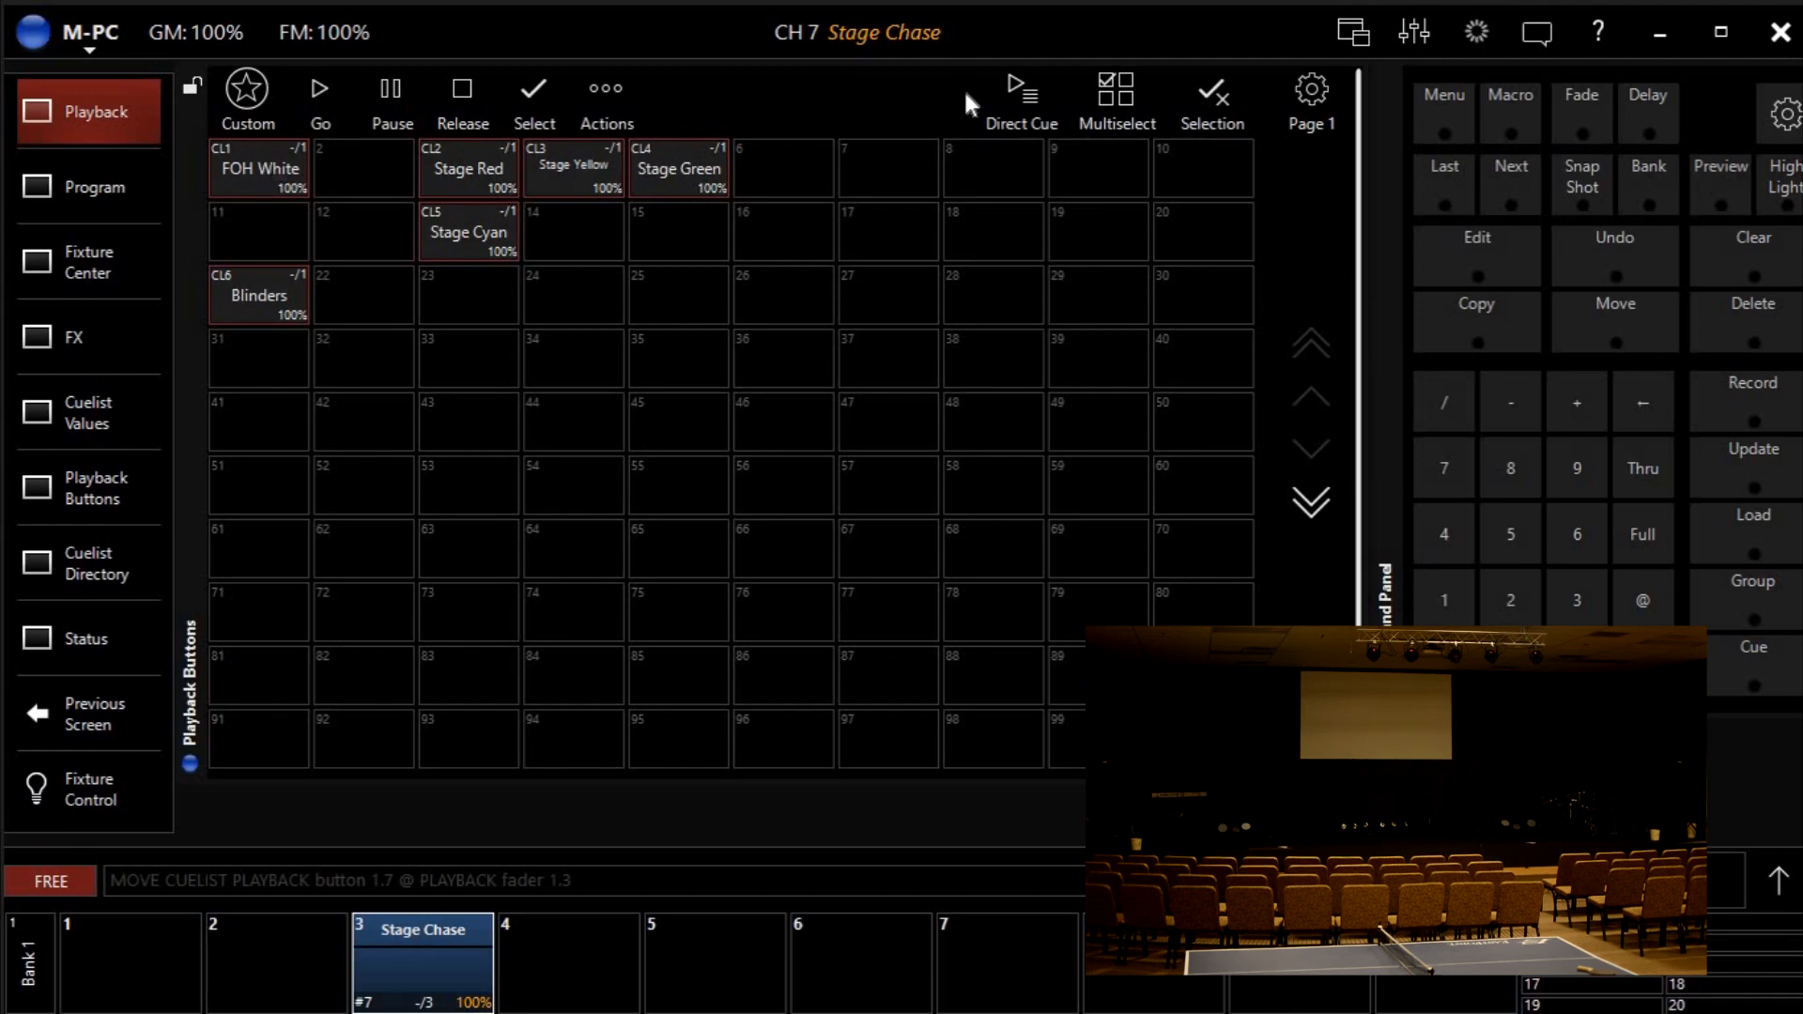
# Move the FOH White cuelist from playback button 1 to playback fader 1.
pyautogui.click(1566, 318)
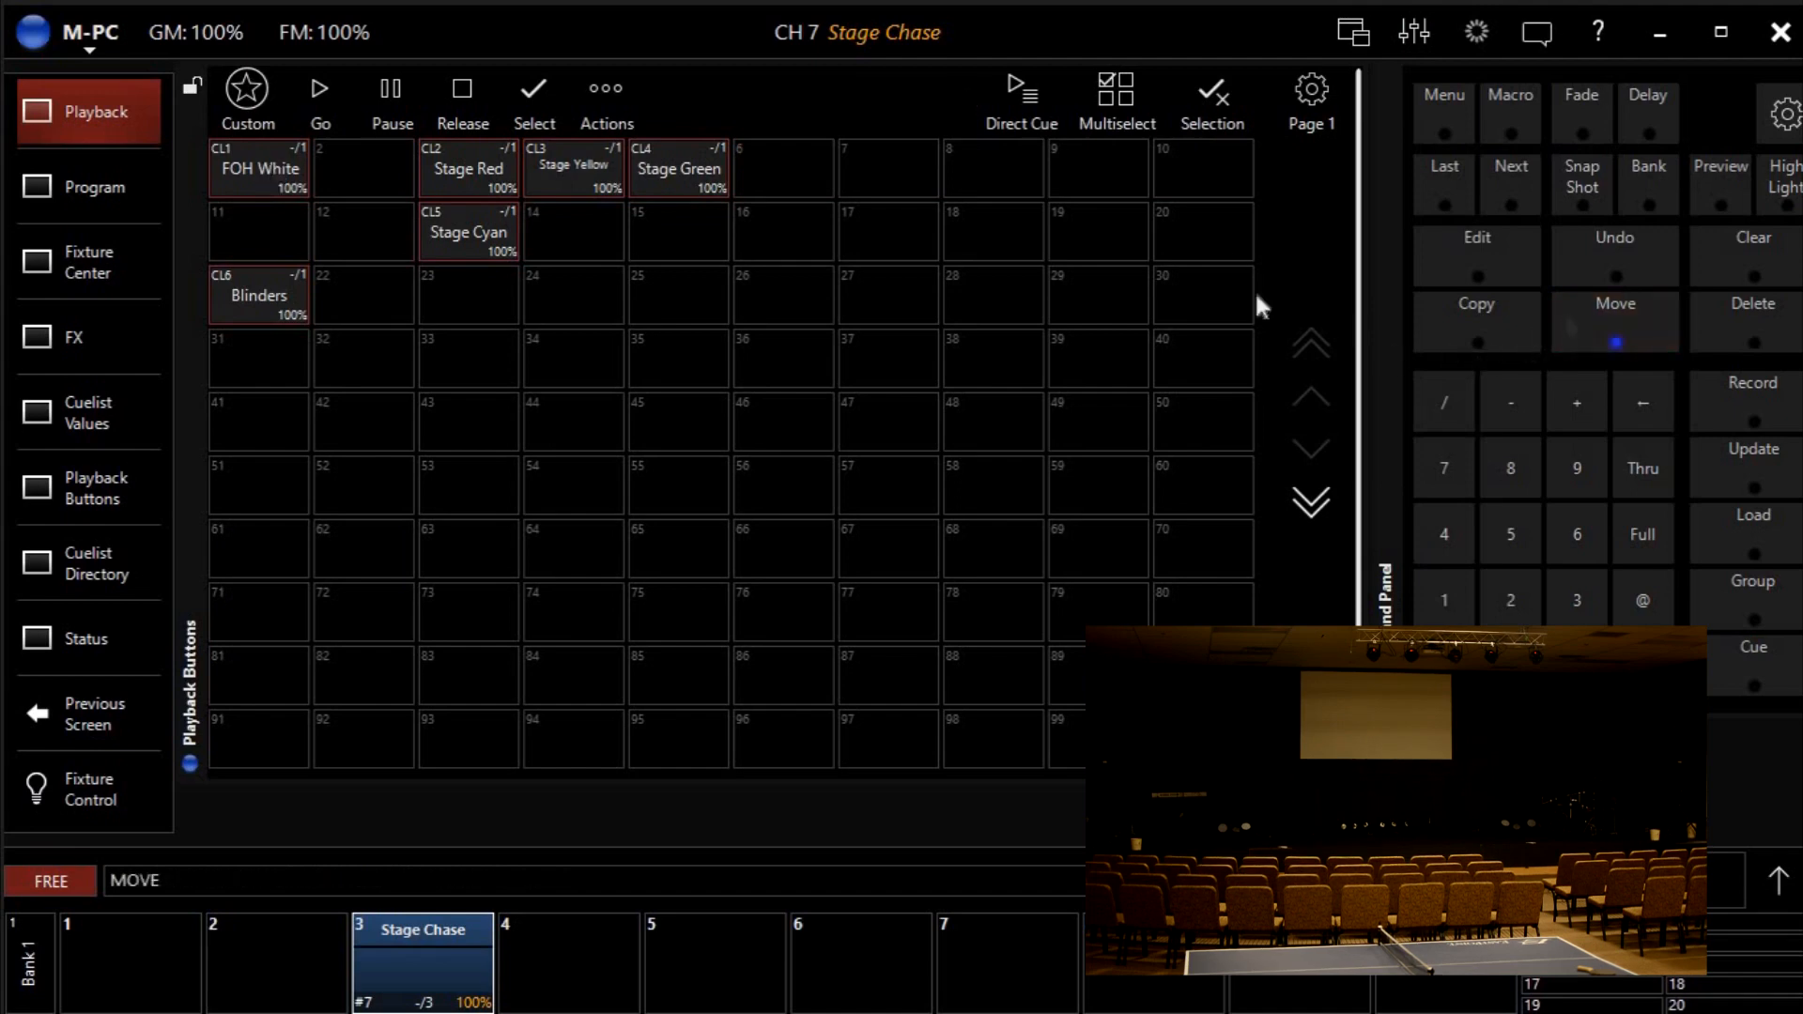
pyautogui.click(282, 156)
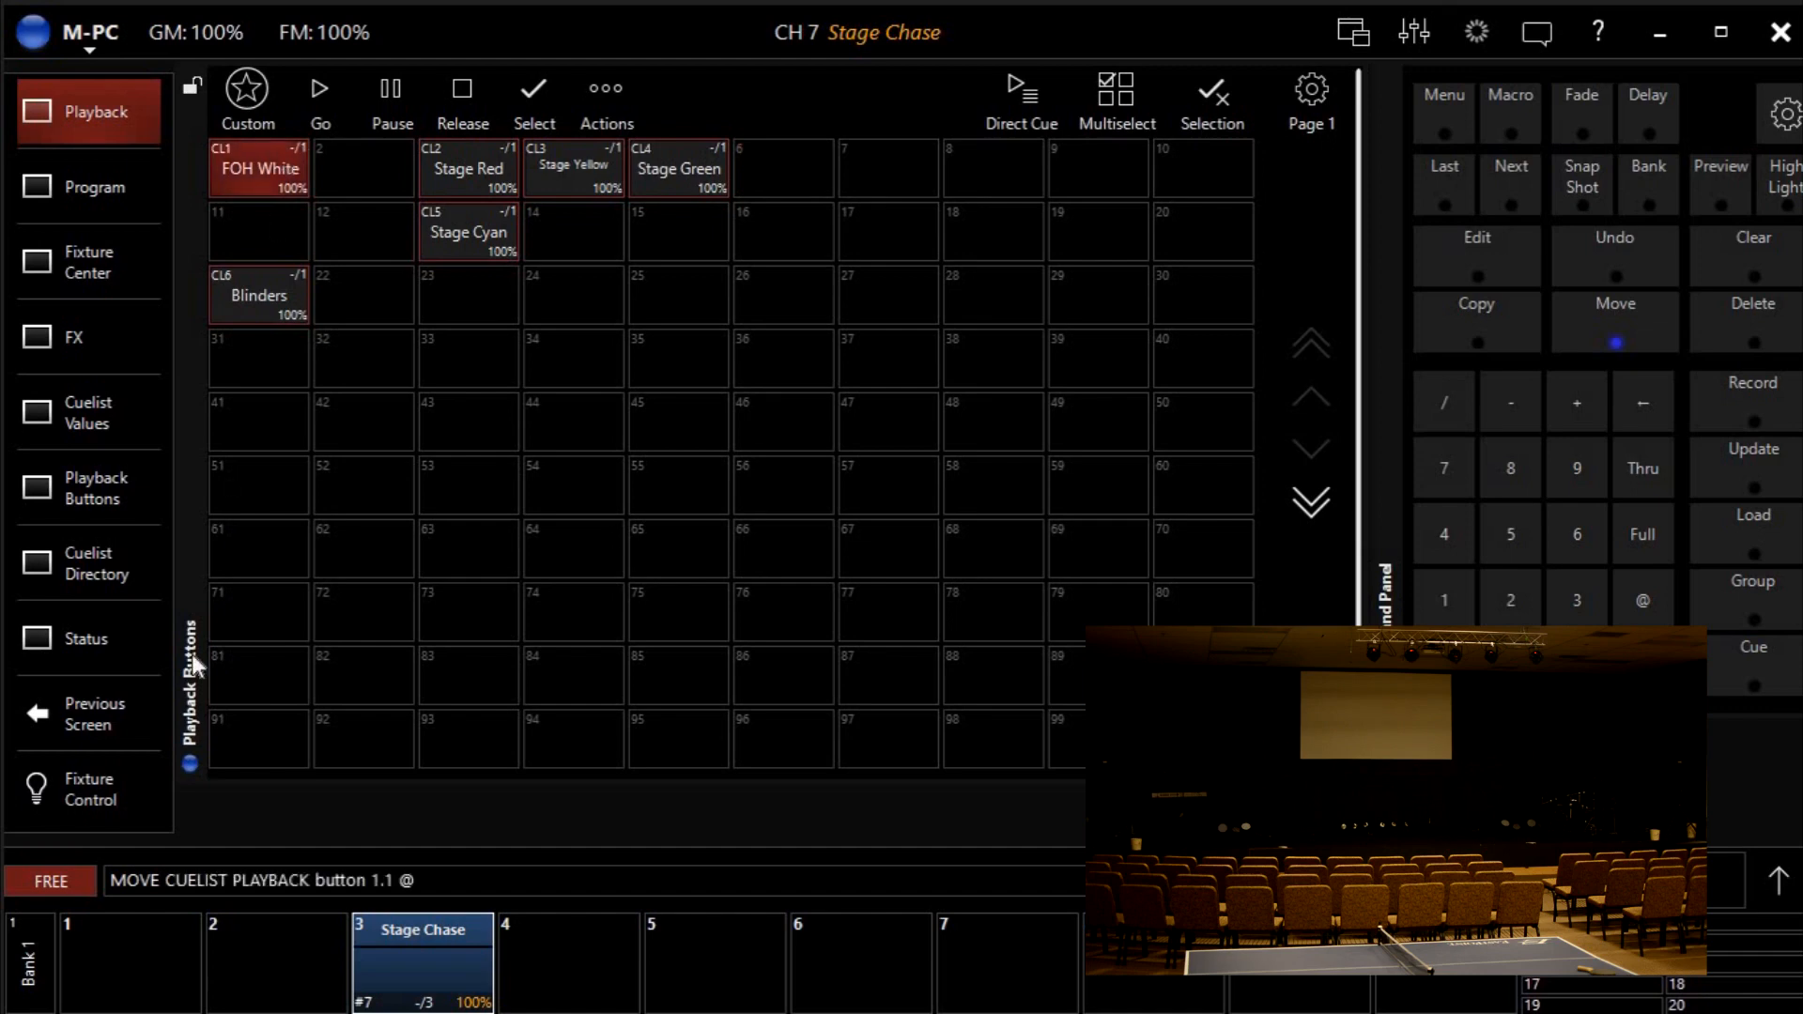
pyautogui.click(129, 949)
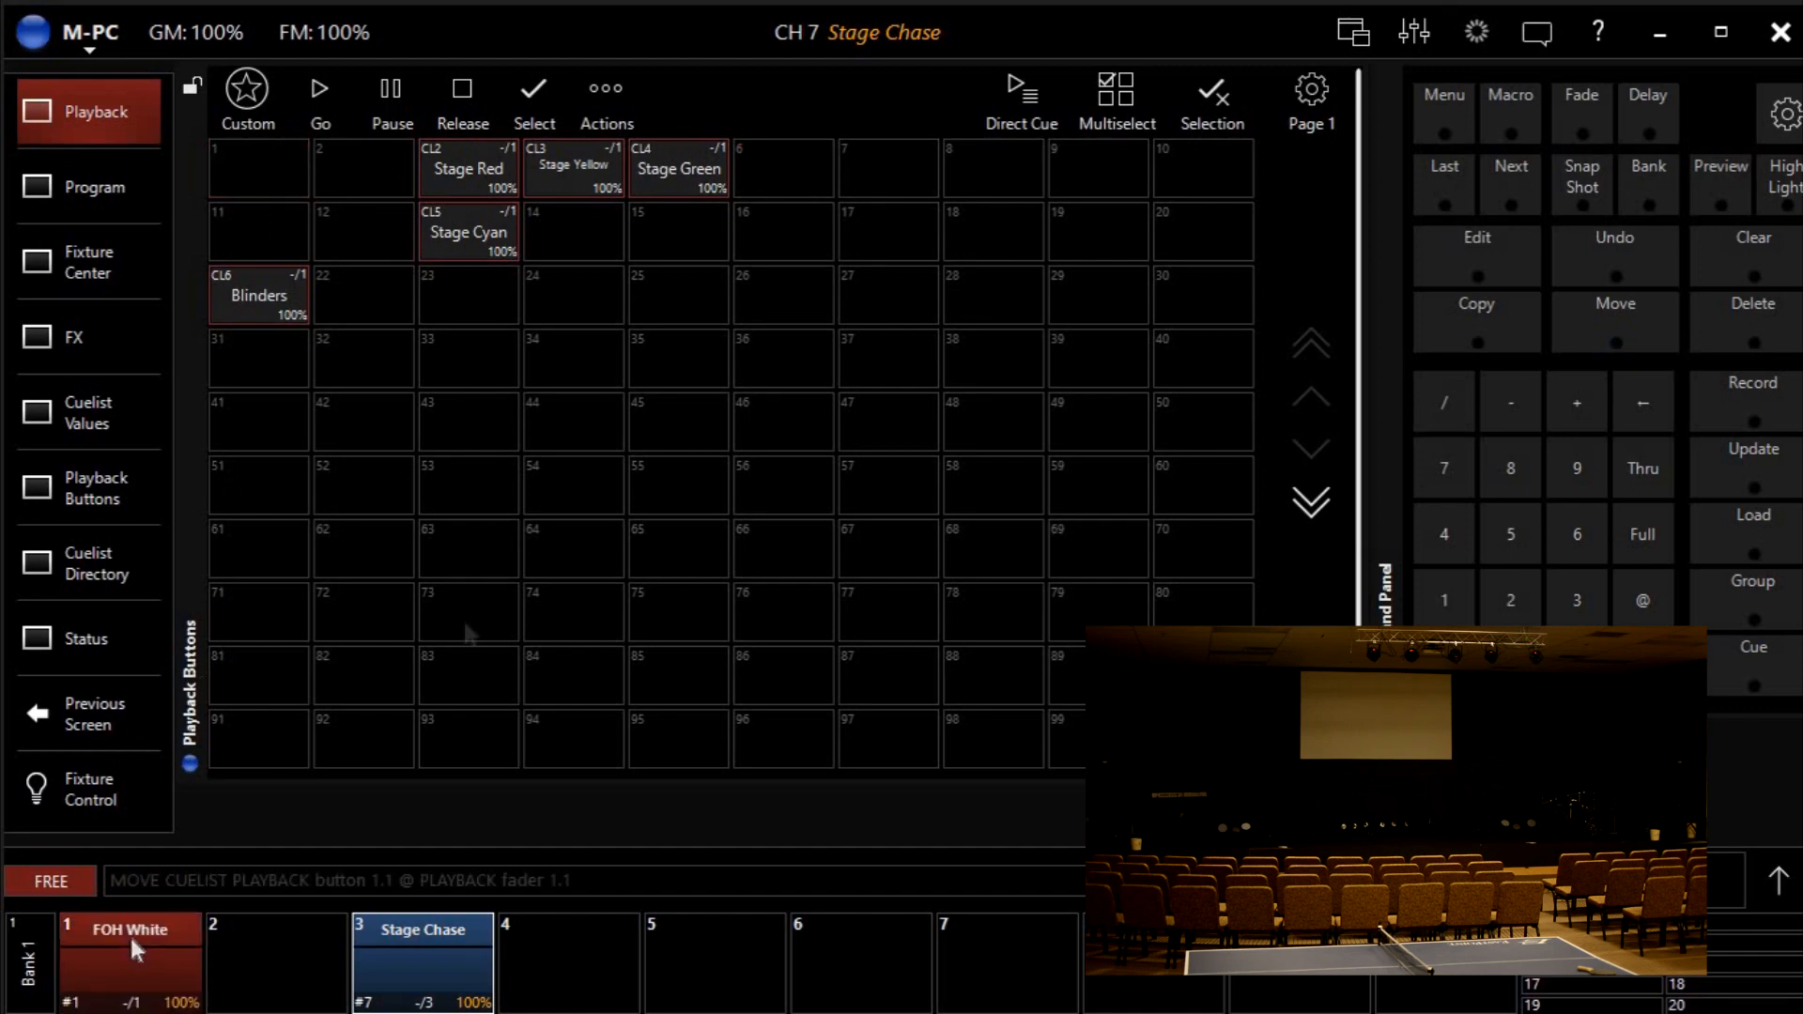
# Show the virtual faders, start FOH White and test its fader, returning the level to 100 %.
pyautogui.click(1414, 34)
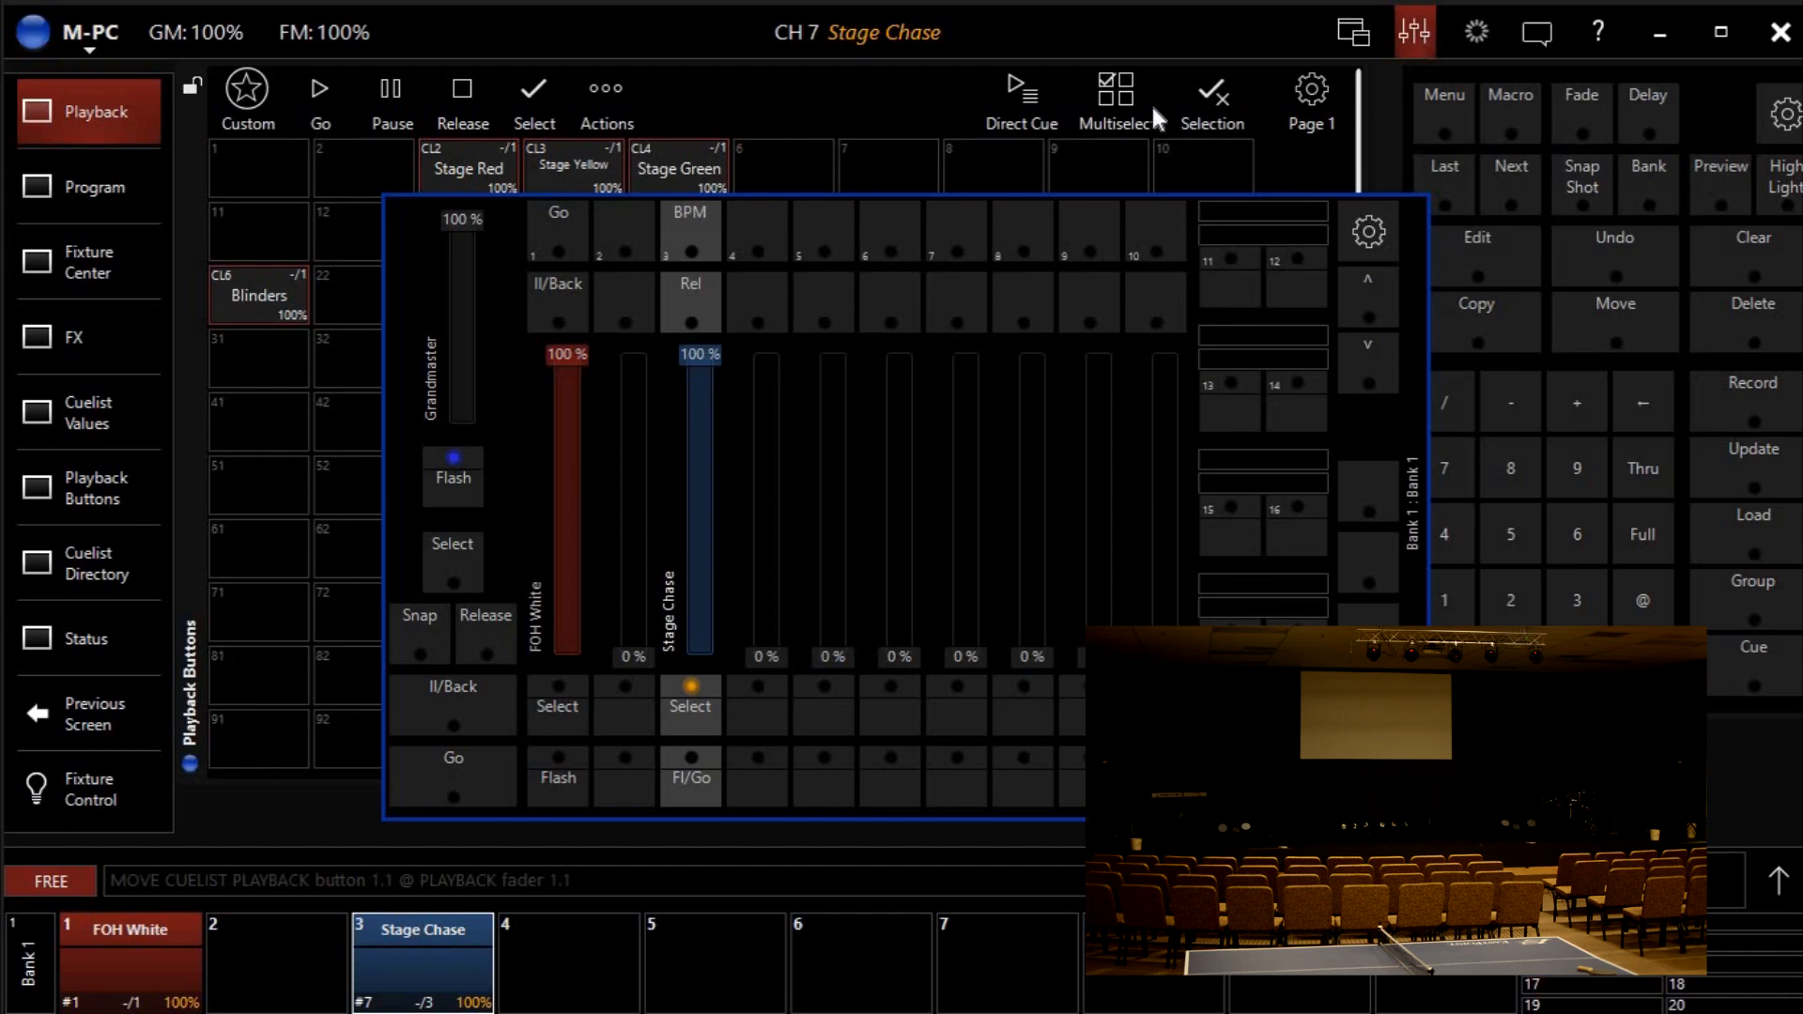
pyautogui.click(548, 228)
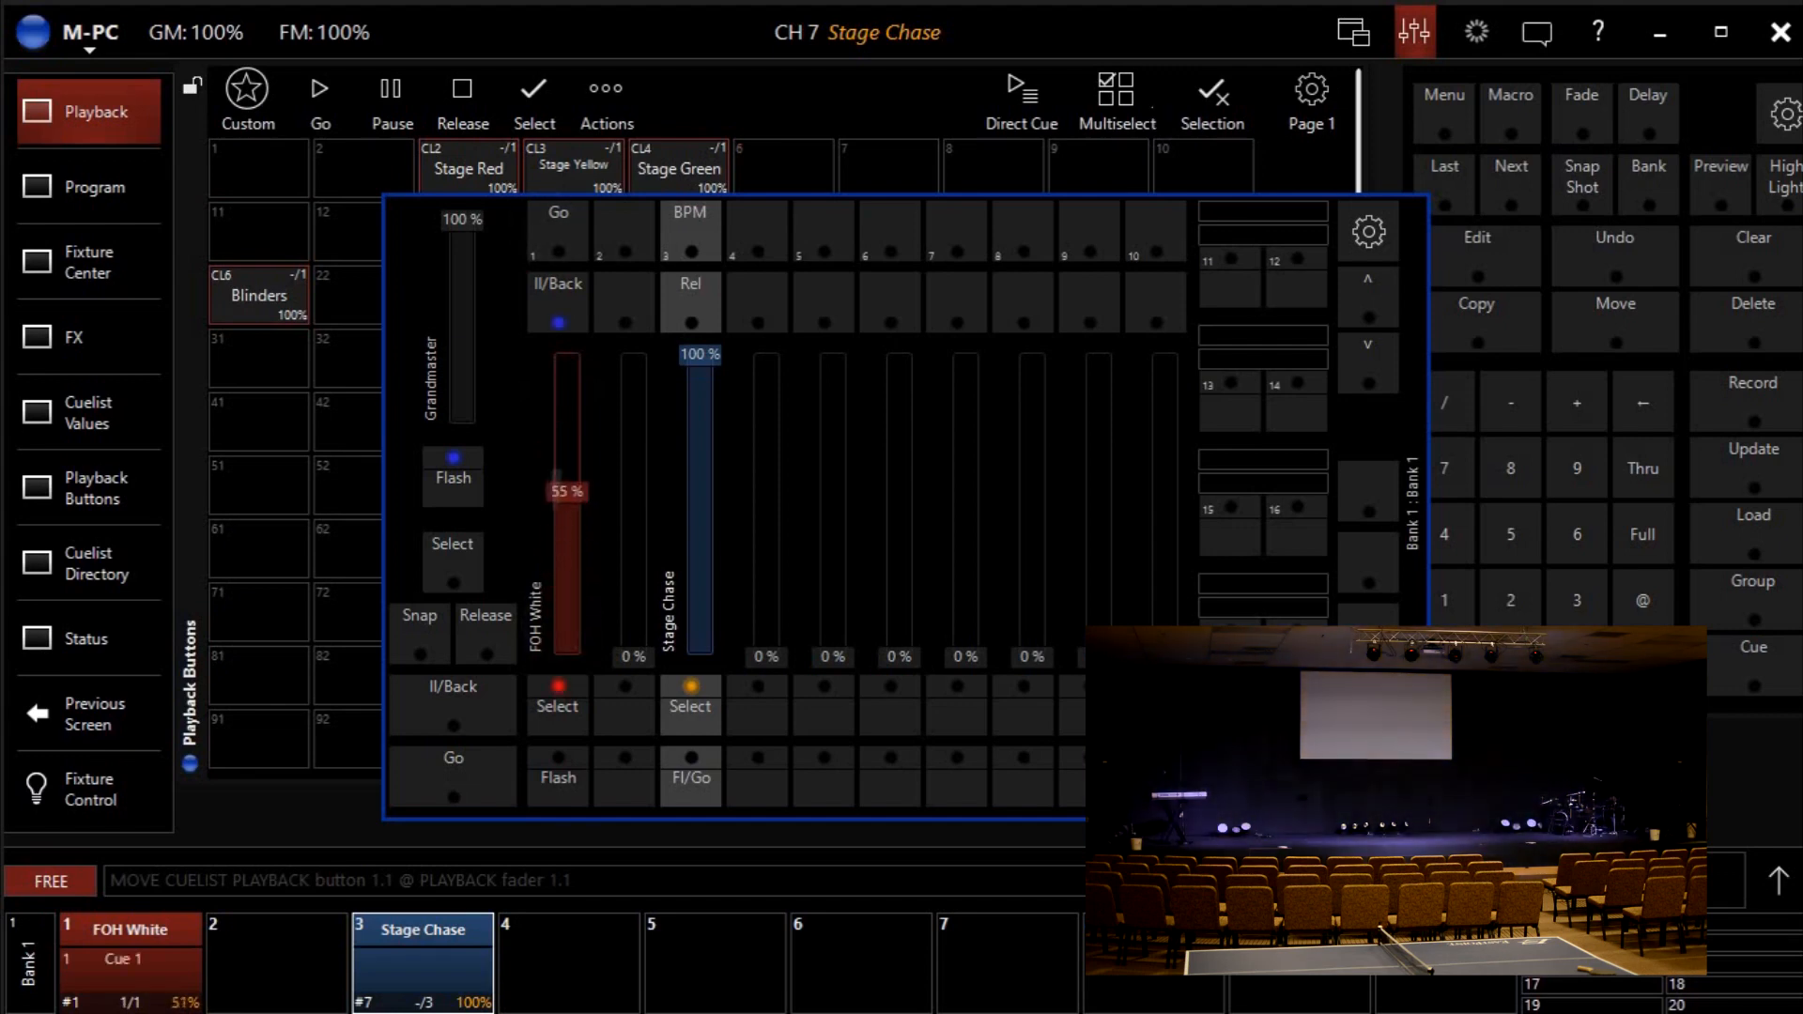
pyautogui.moveTo(567, 376)
pyautogui.mouseDown()
pyautogui.moveTo(567, 656)
pyautogui.moveTo(567, 354)
pyautogui.mouseUp()
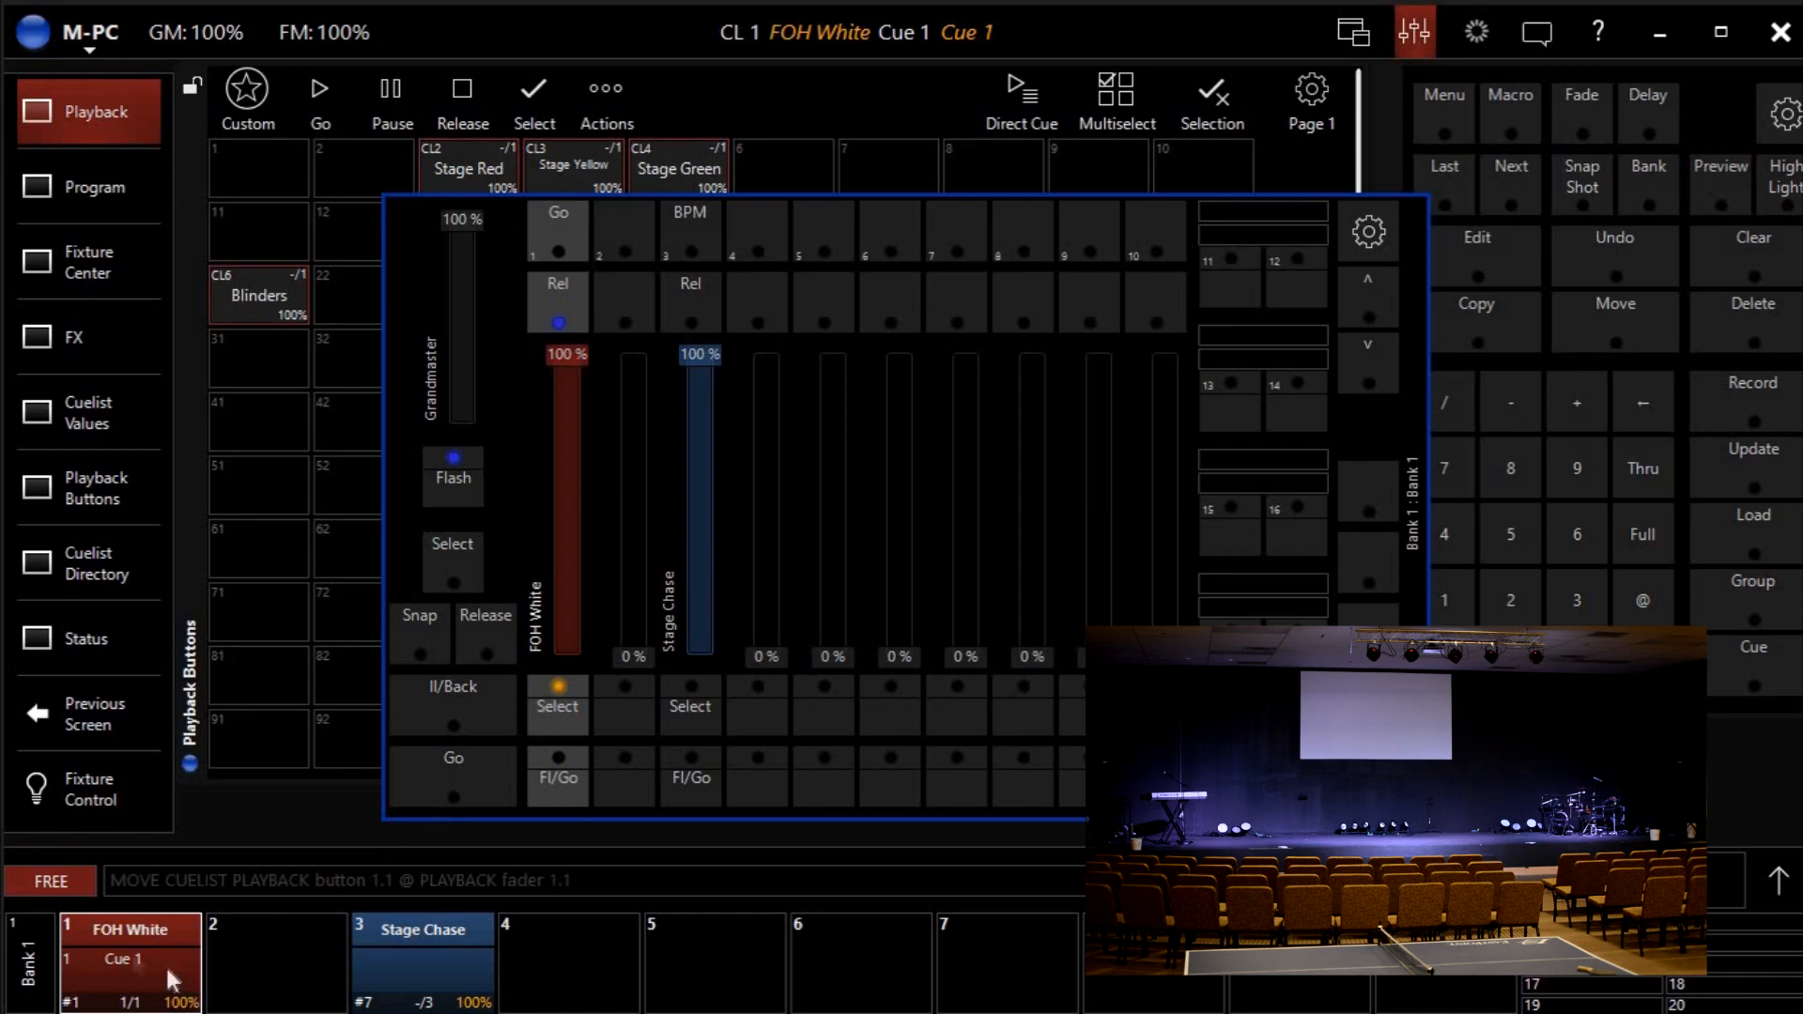
# Review the FOH White fader's function assignments, keep RELEASE and FLASH+GO as Down Actions, and close the options.
pyautogui.rightClick(131, 949)
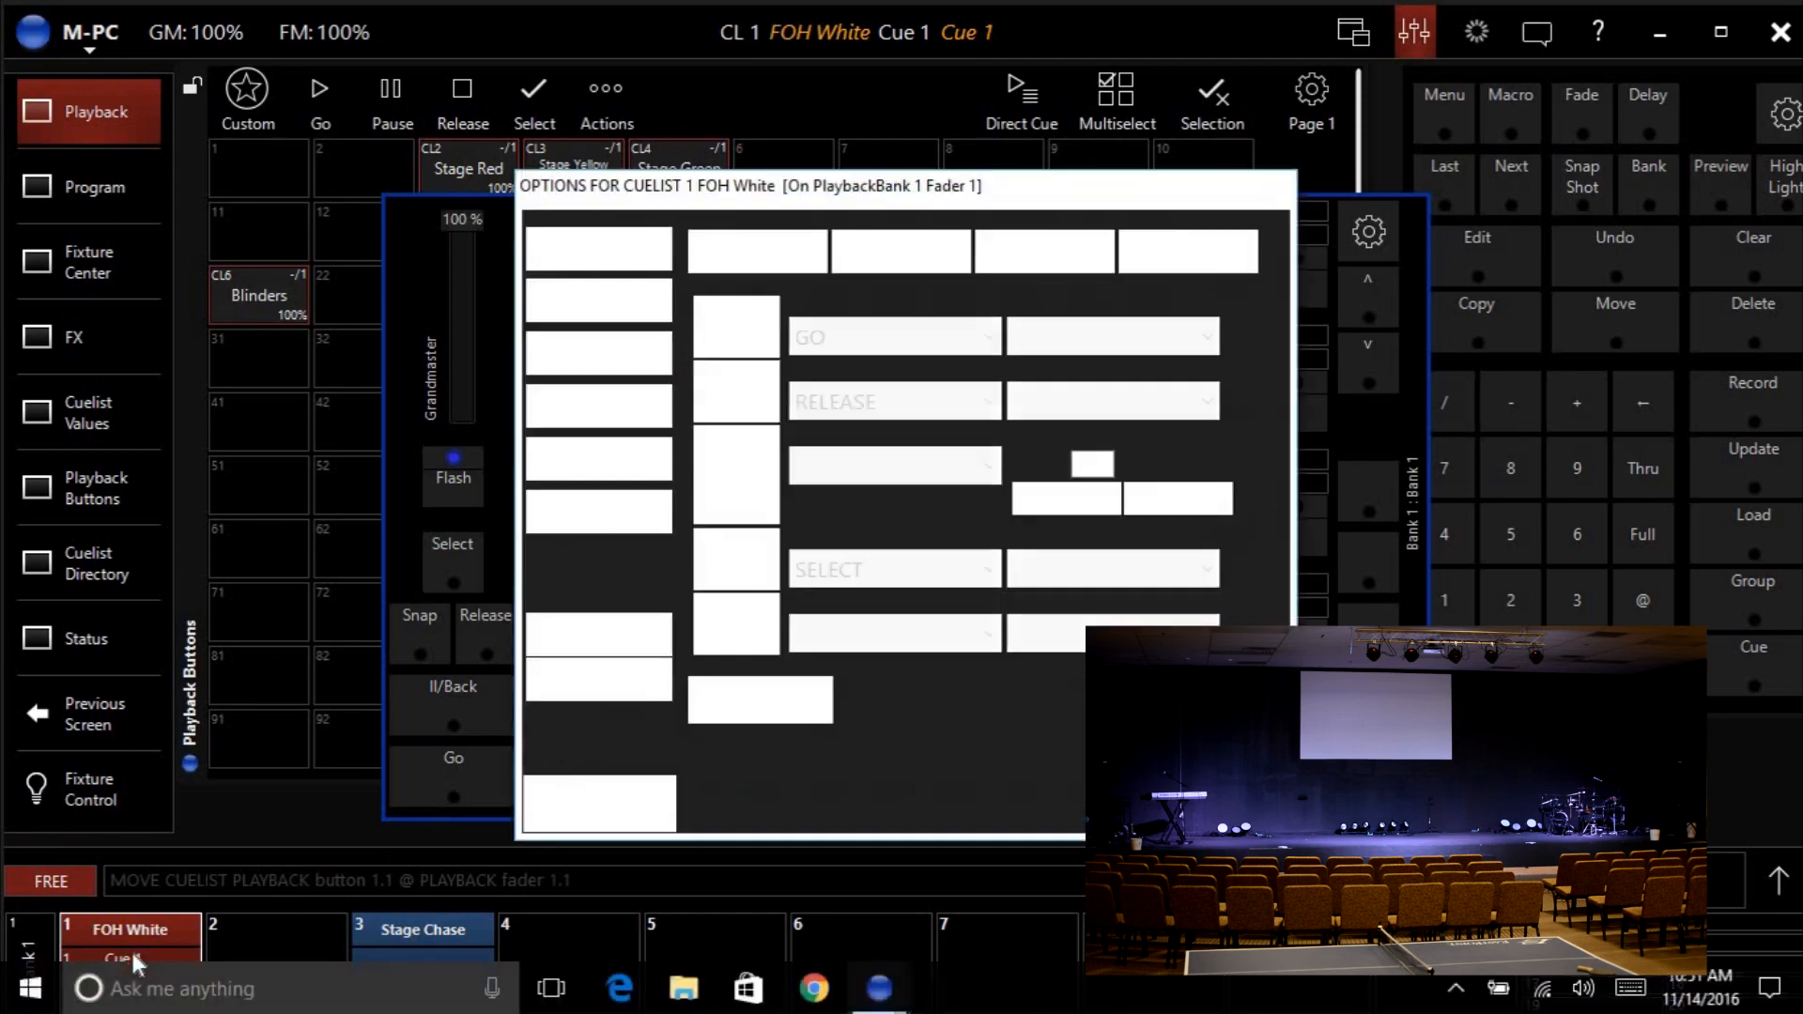
pyautogui.click(854, 257)
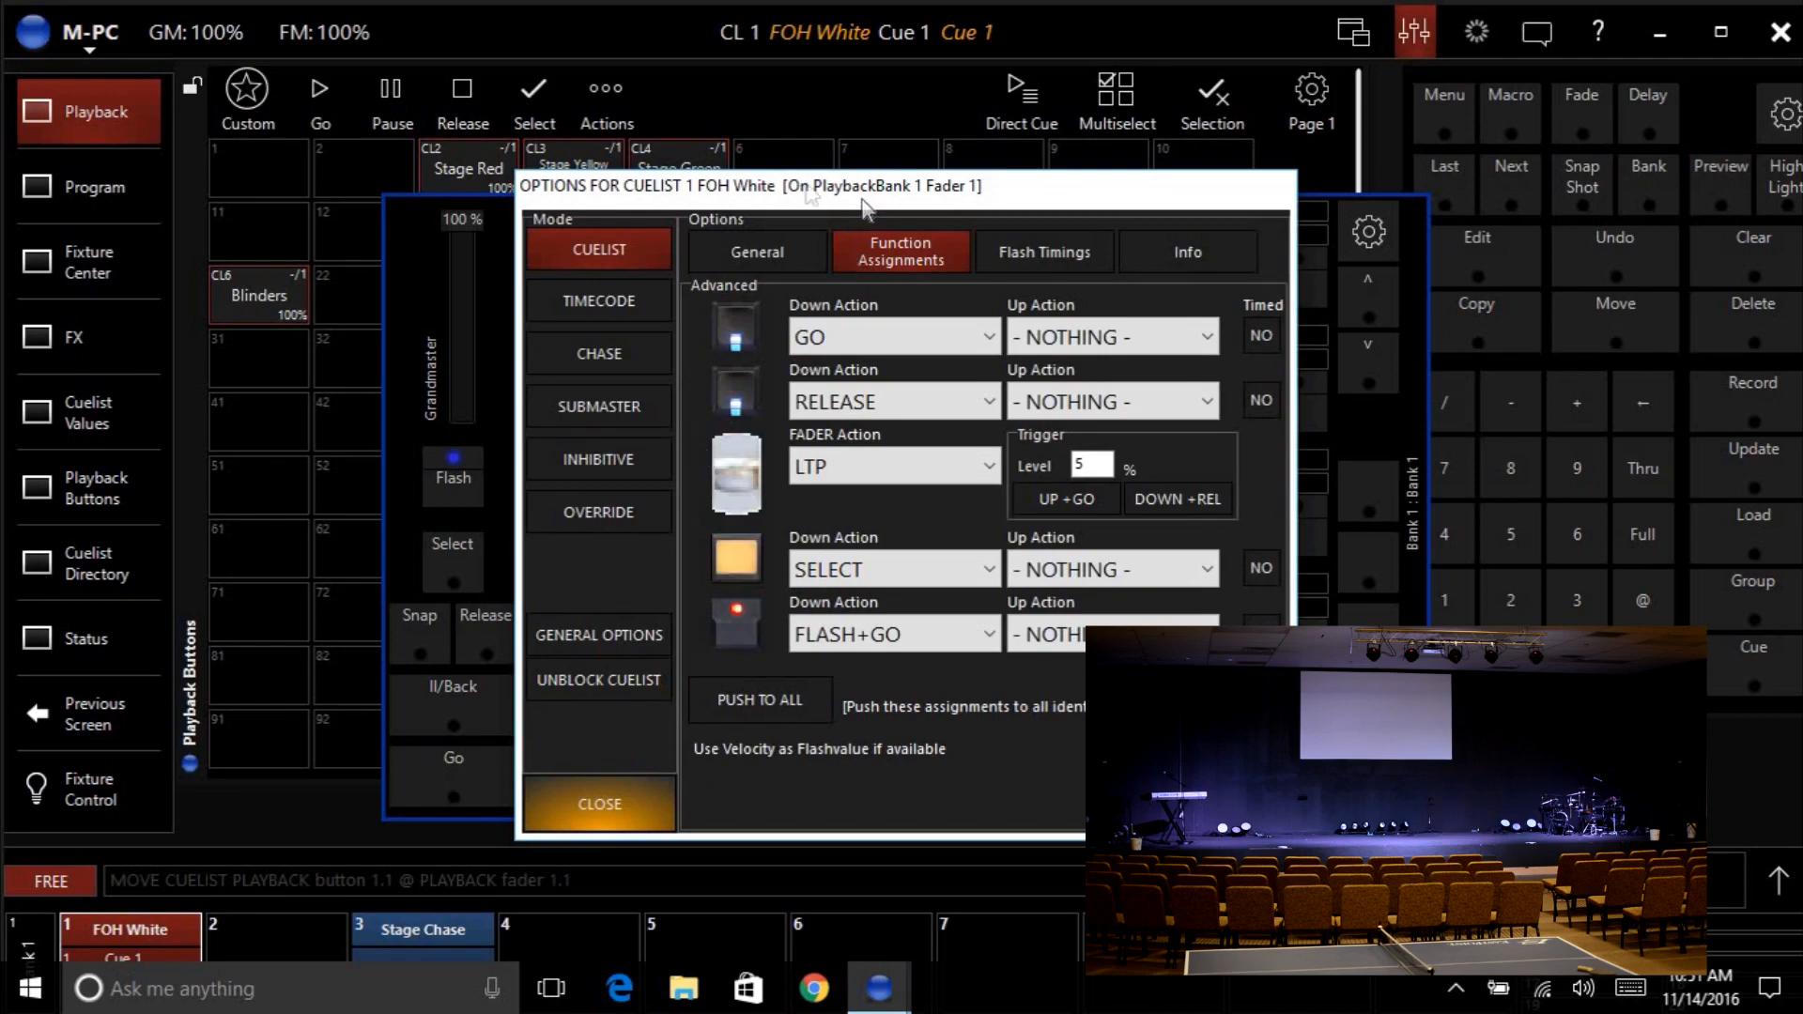
pyautogui.moveTo(860, 199); pyautogui.dragTo(748, 157)
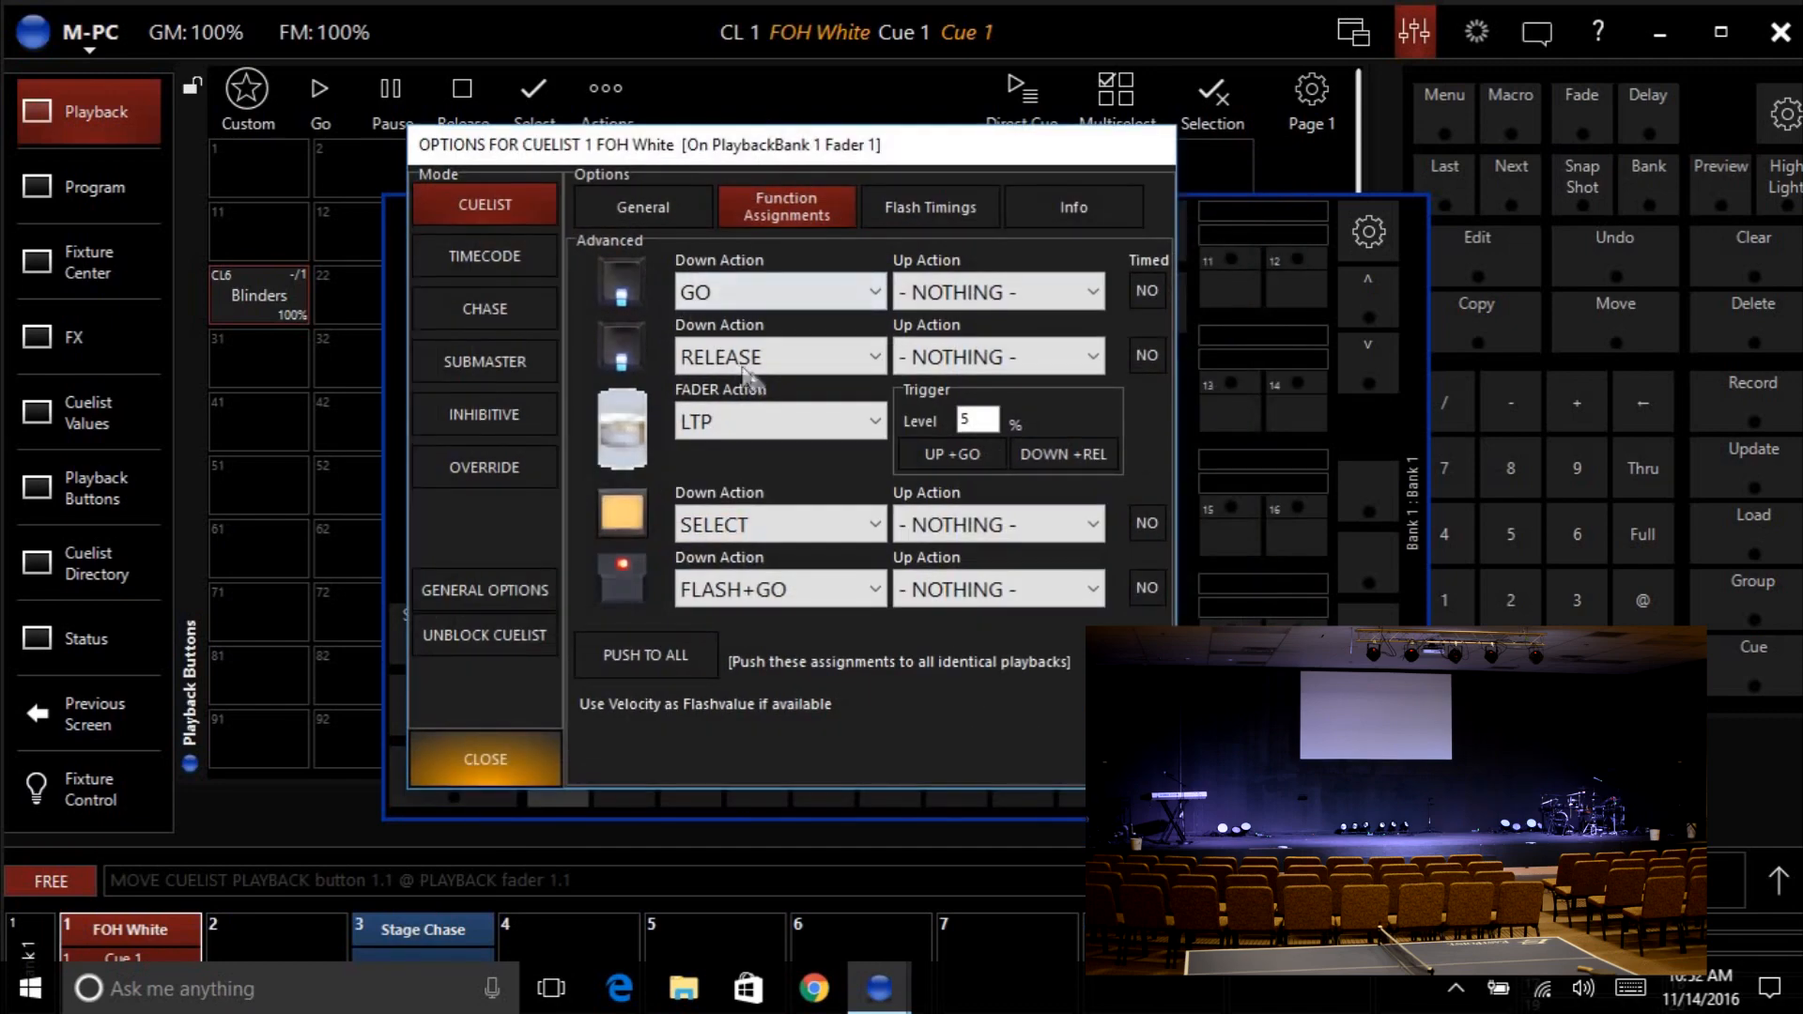
pyautogui.click(710, 357)
pyautogui.click(710, 356)
pyautogui.click(762, 591)
pyautogui.click(762, 591)
pyautogui.click(762, 592)
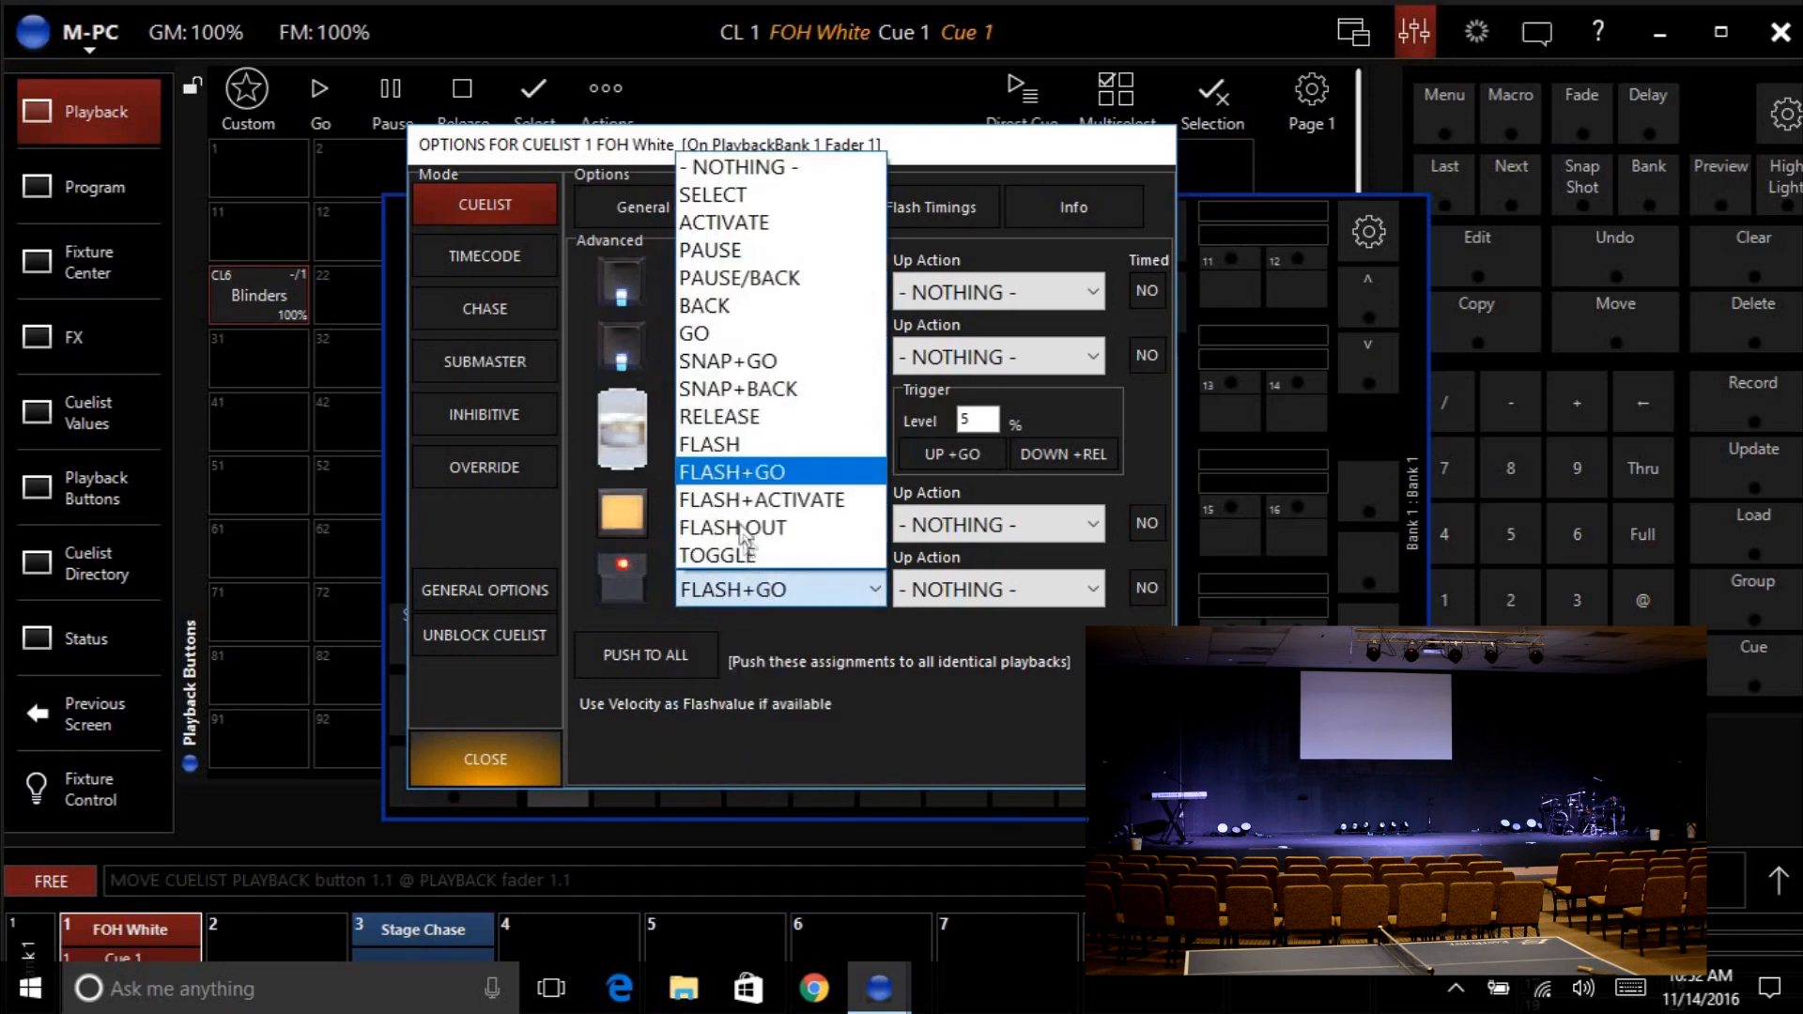
pyautogui.click(732, 471)
pyautogui.click(518, 759)
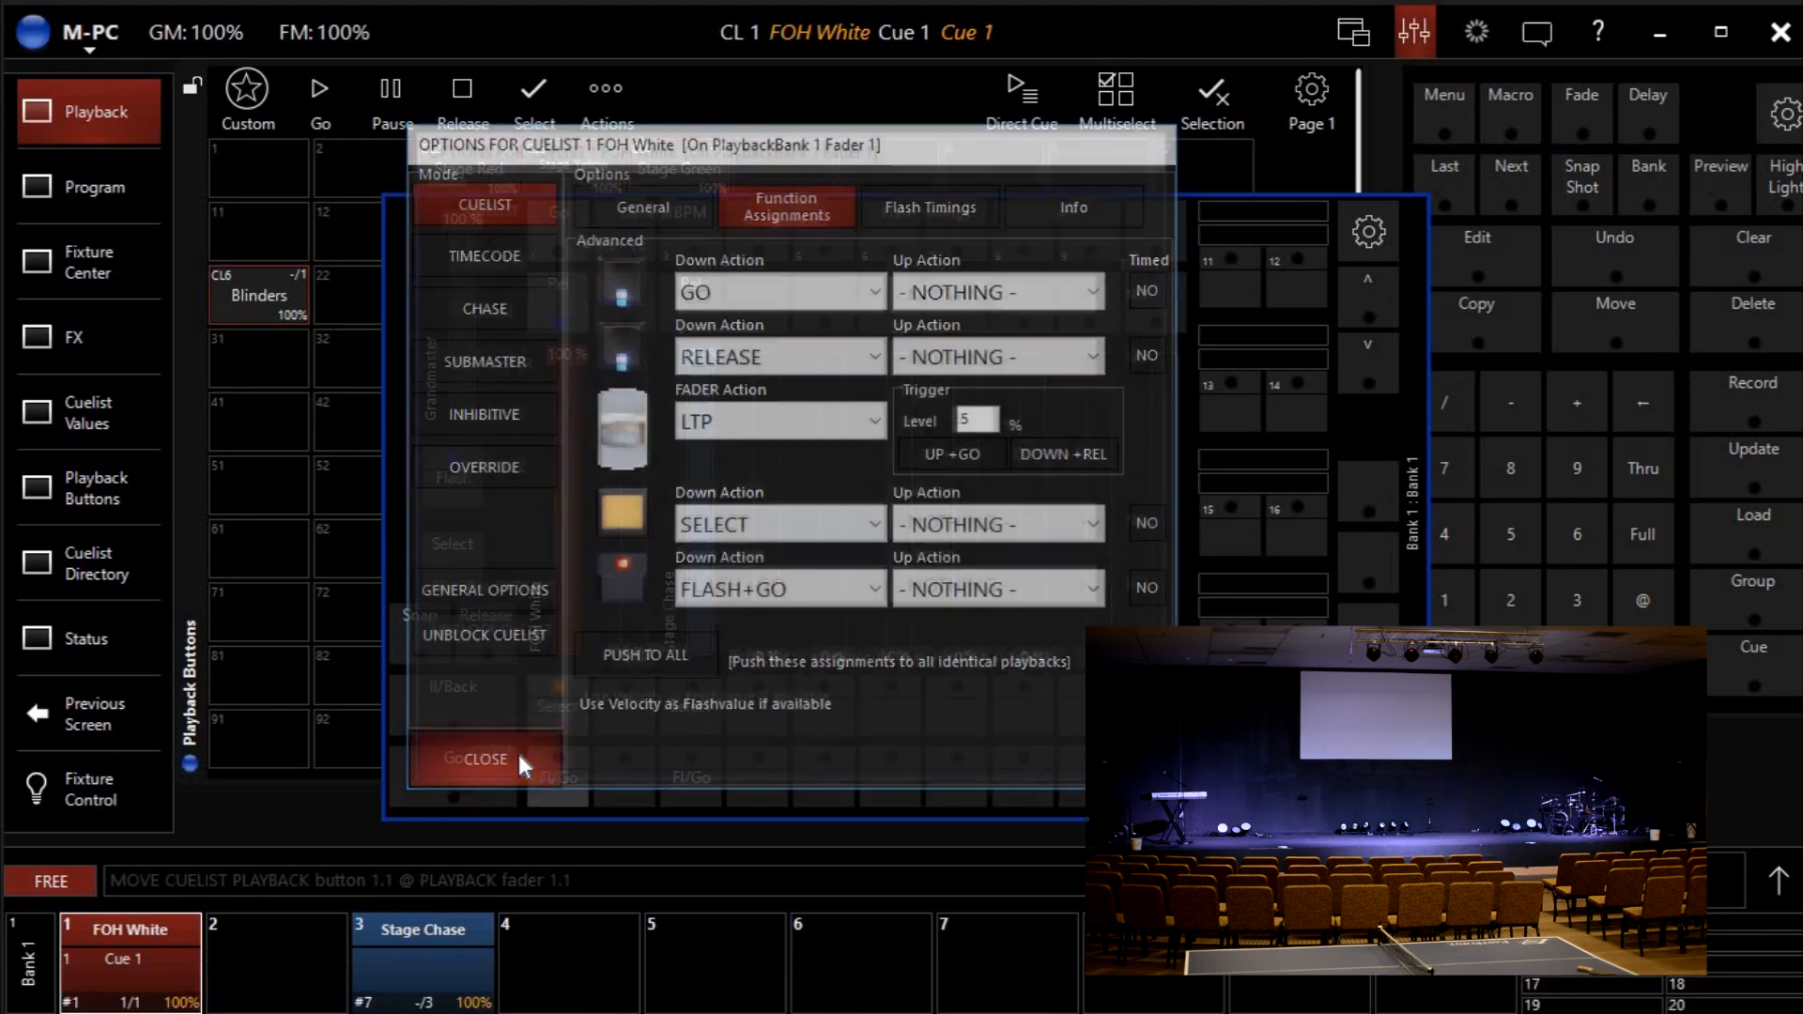